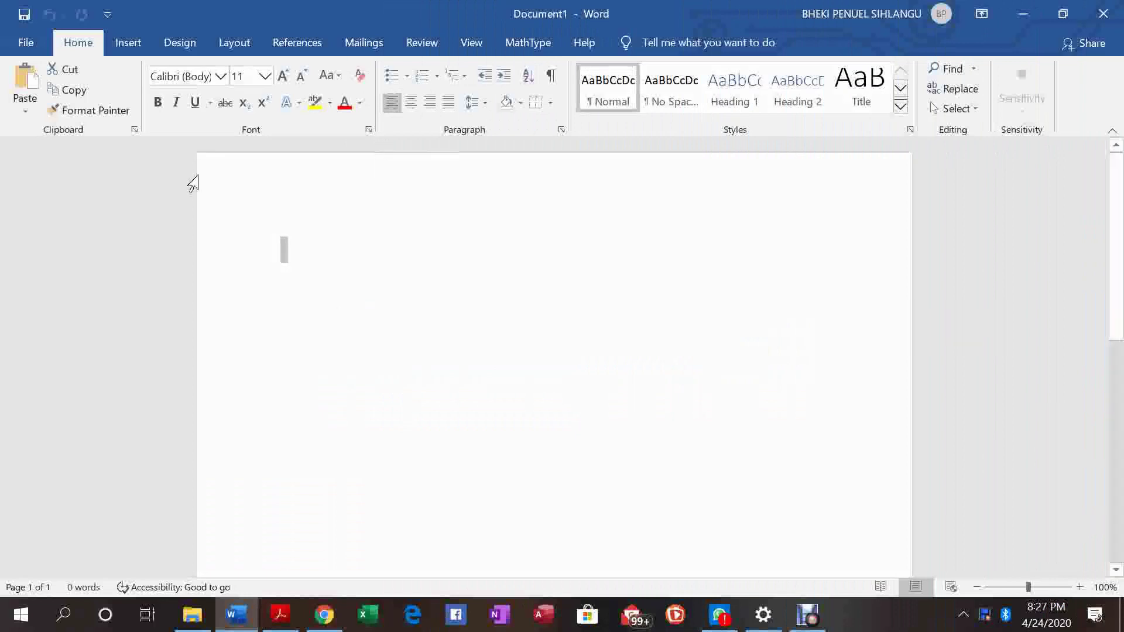
- Insert an Organization Chart SmartArt graphic from the Hierarchy category and delete its assistant box
{"action": "left_click", "coordinate": [139, 47]}
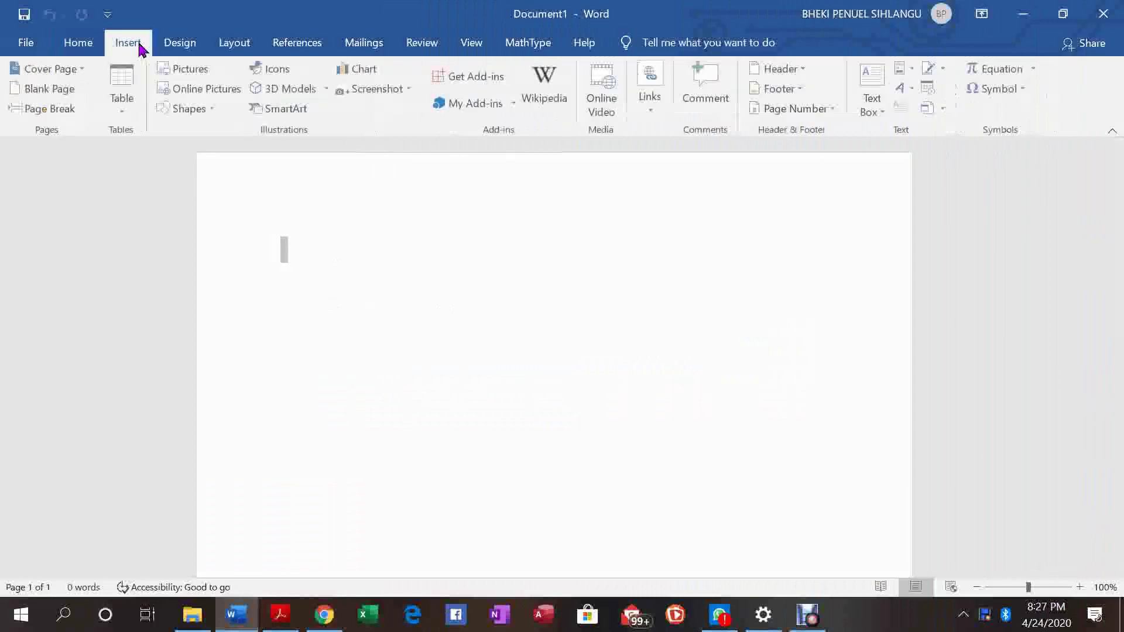
{"action": "left_click", "coordinate": [287, 110]}
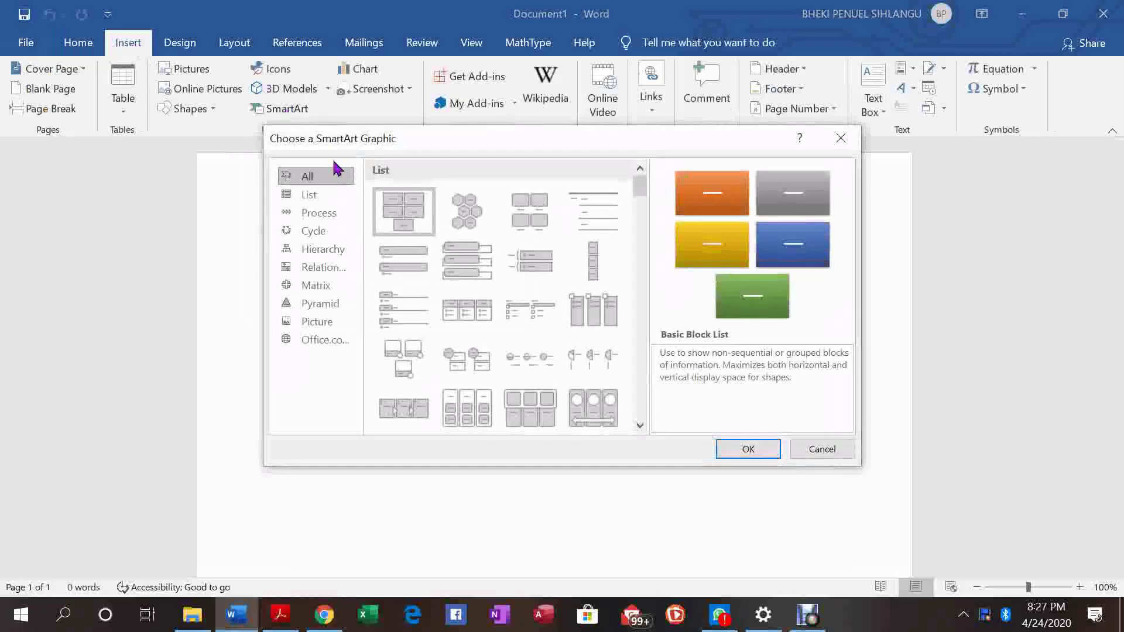
{"action": "left_click", "coordinate": [315, 251]}
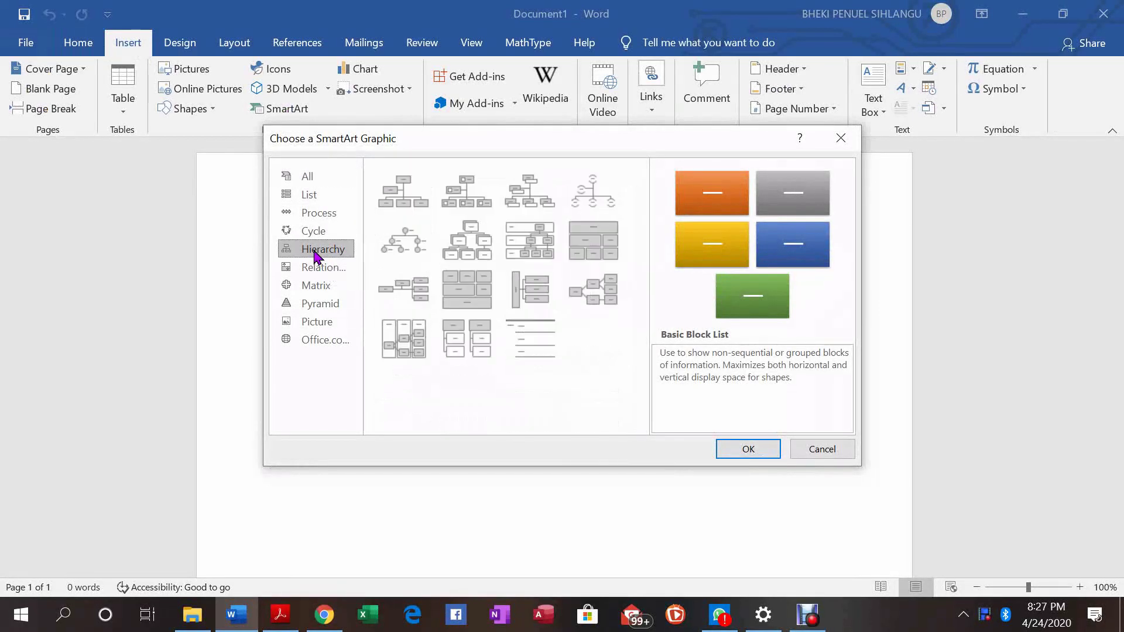
{"action": "left_click", "coordinate": [415, 205]}
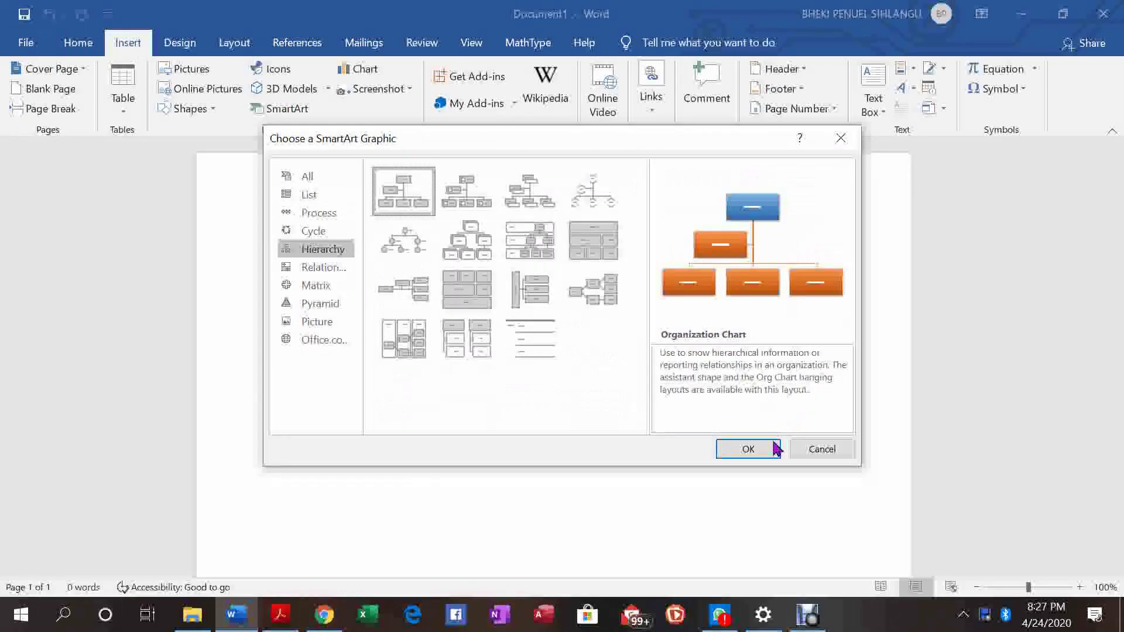
{"action": "left_click", "coordinate": [749, 449]}
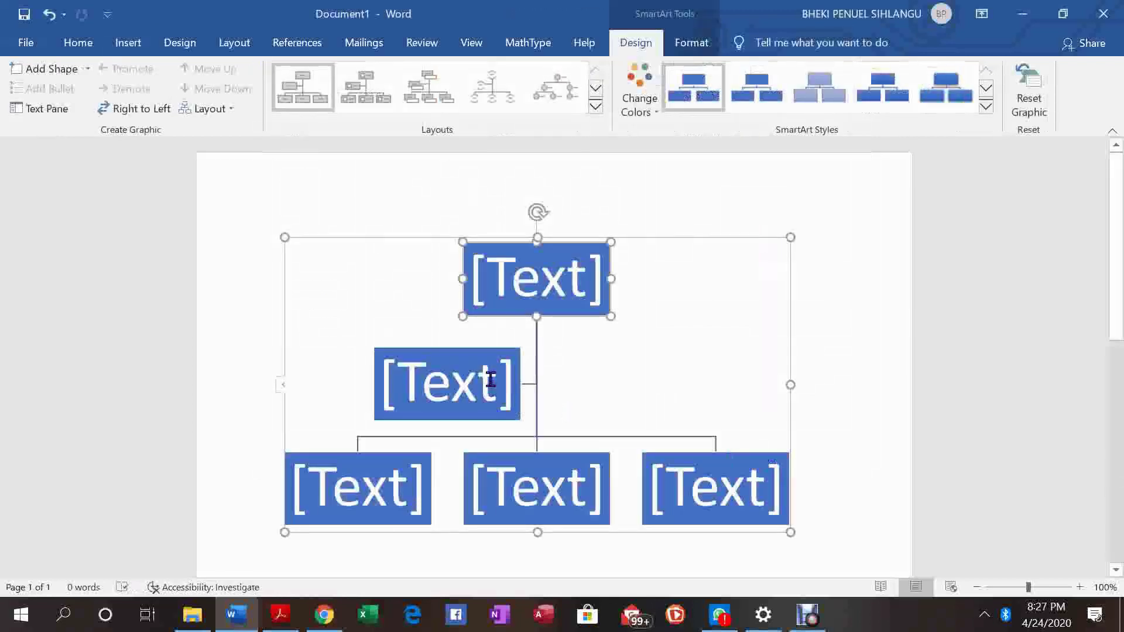
{"action": "left_click", "coordinate": [489, 349]}
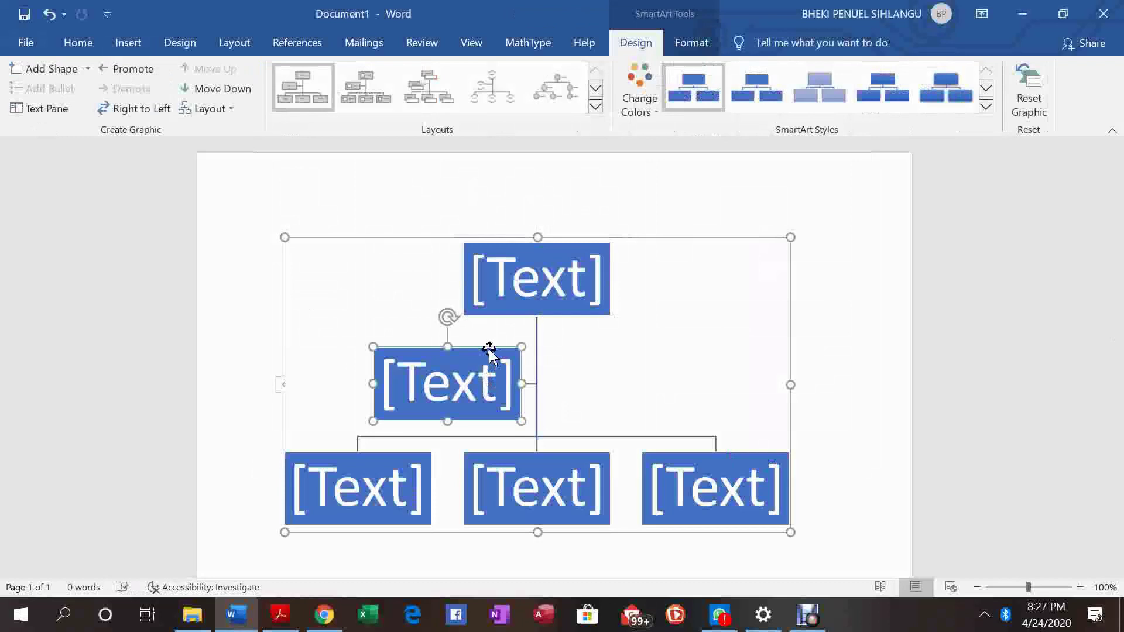
{"action": "key", "text": "Delete"}
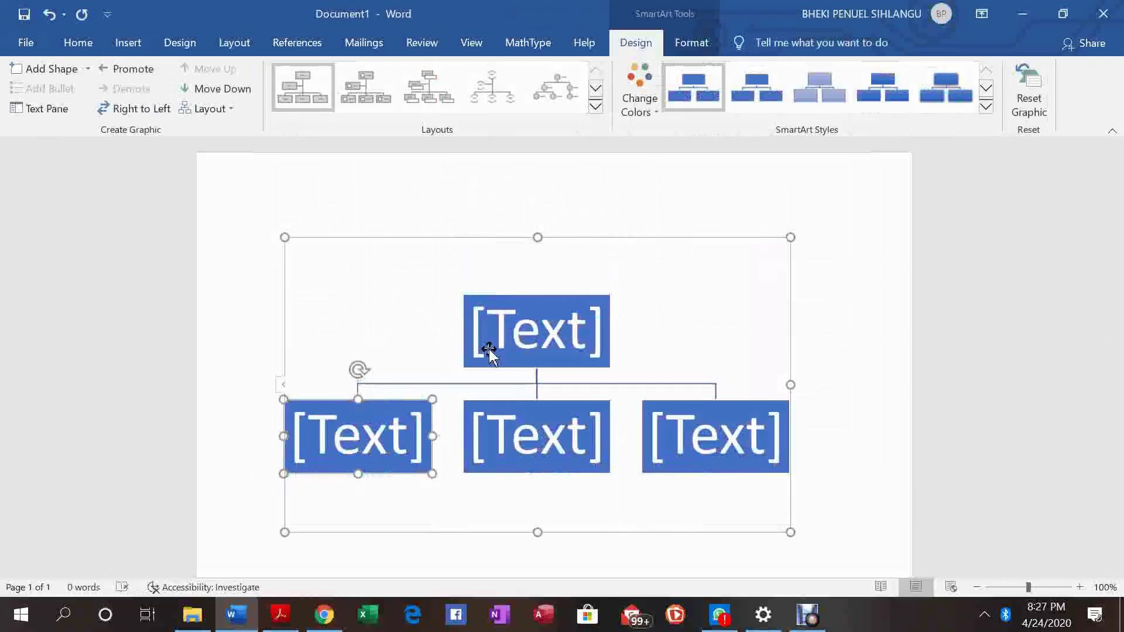
- Add two more boxes after the last box in the chart's lower row
{"action": "left_click", "coordinate": [733, 438]}
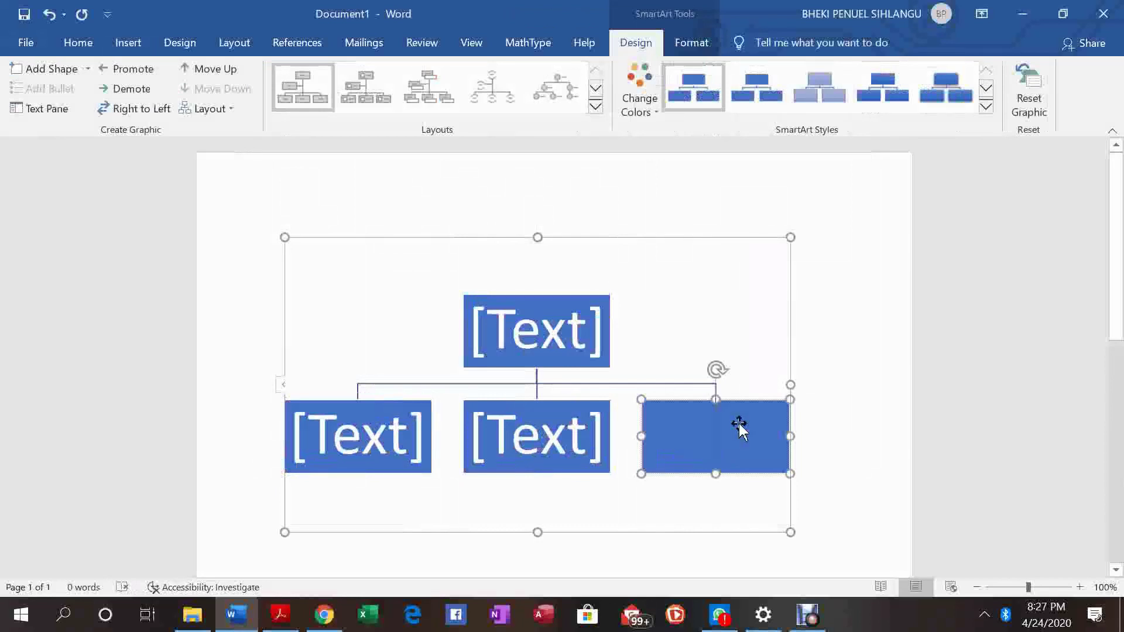
{"action": "right_click", "coordinate": [739, 424]}
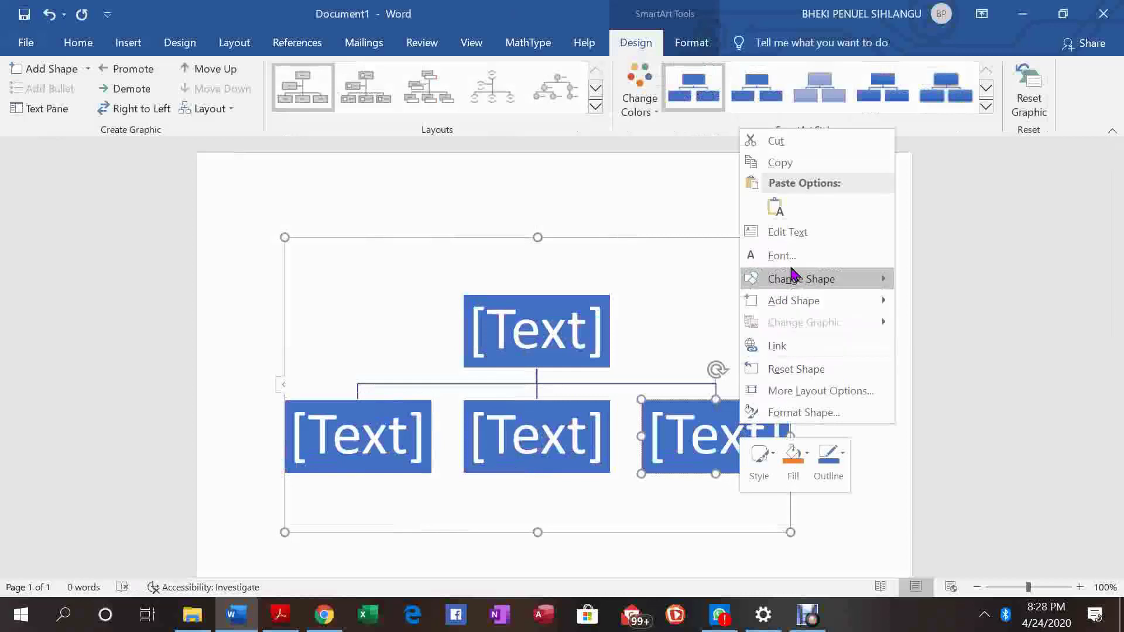
{"action": "mouse_move", "coordinate": [773, 300]}
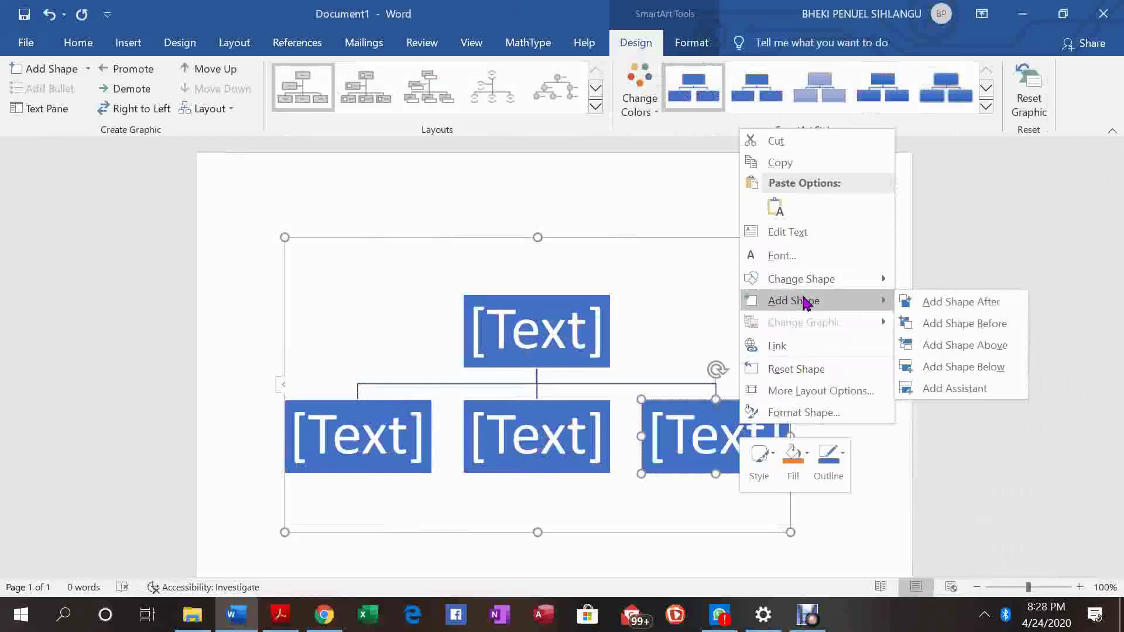
{"action": "left_click", "coordinate": [941, 302]}
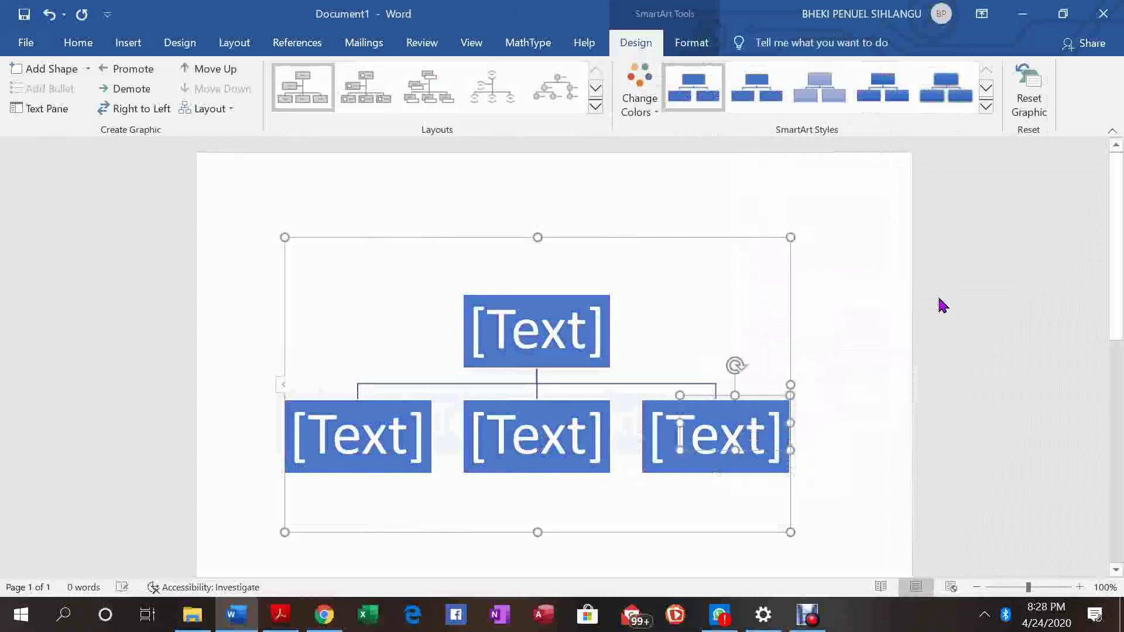
{"action": "right_click", "coordinate": [729, 413]}
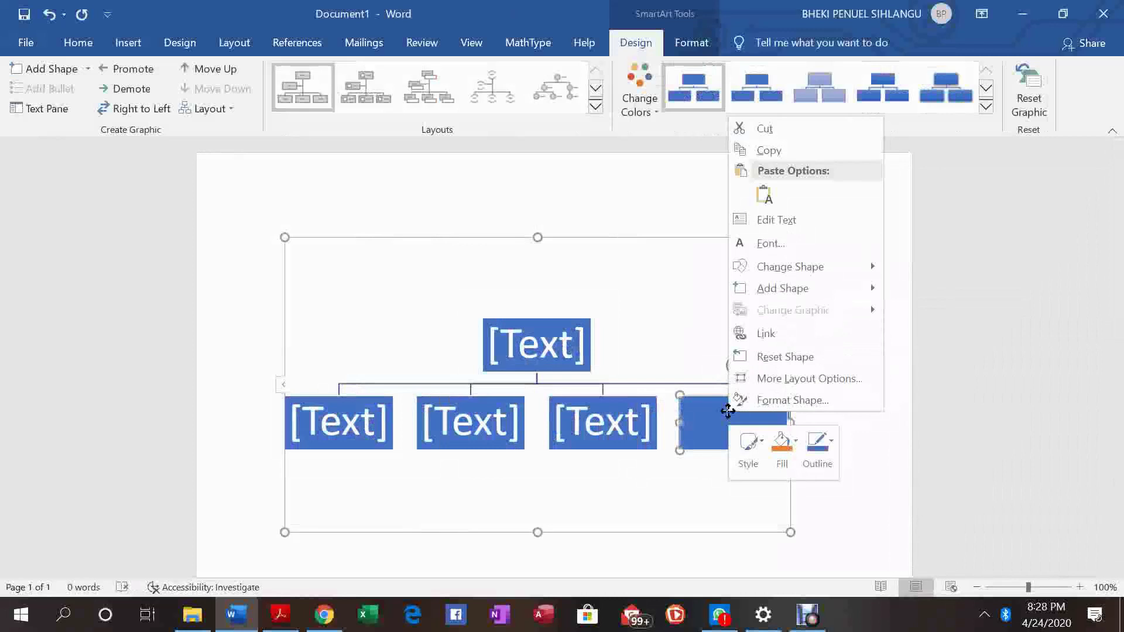
{"action": "mouse_move", "coordinate": [820, 295]}
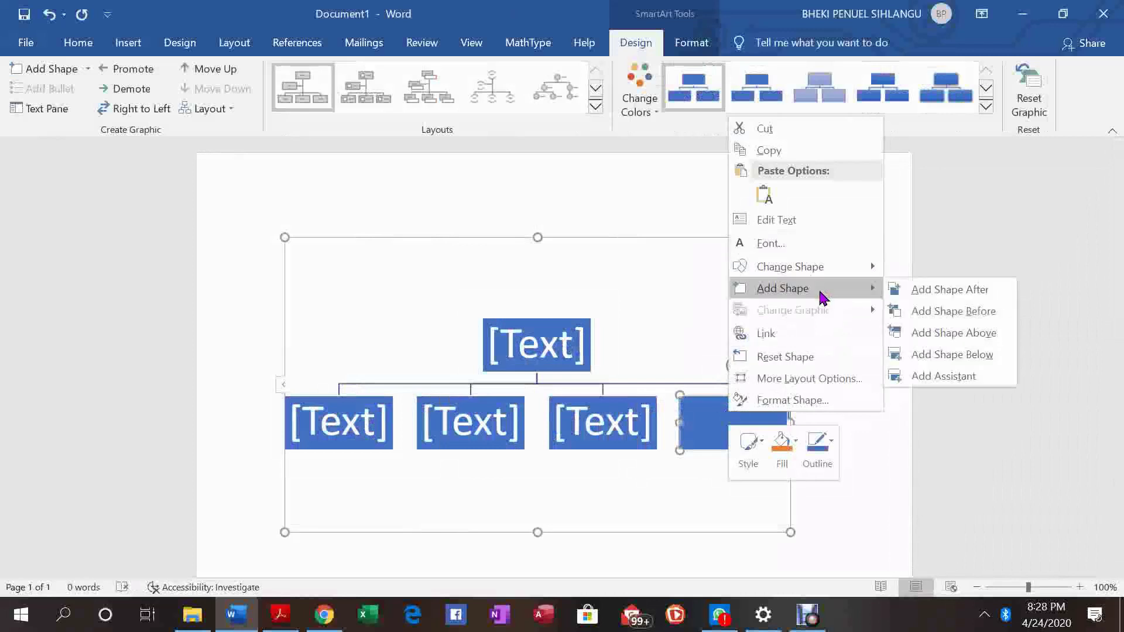
{"action": "left_click", "coordinate": [925, 289]}
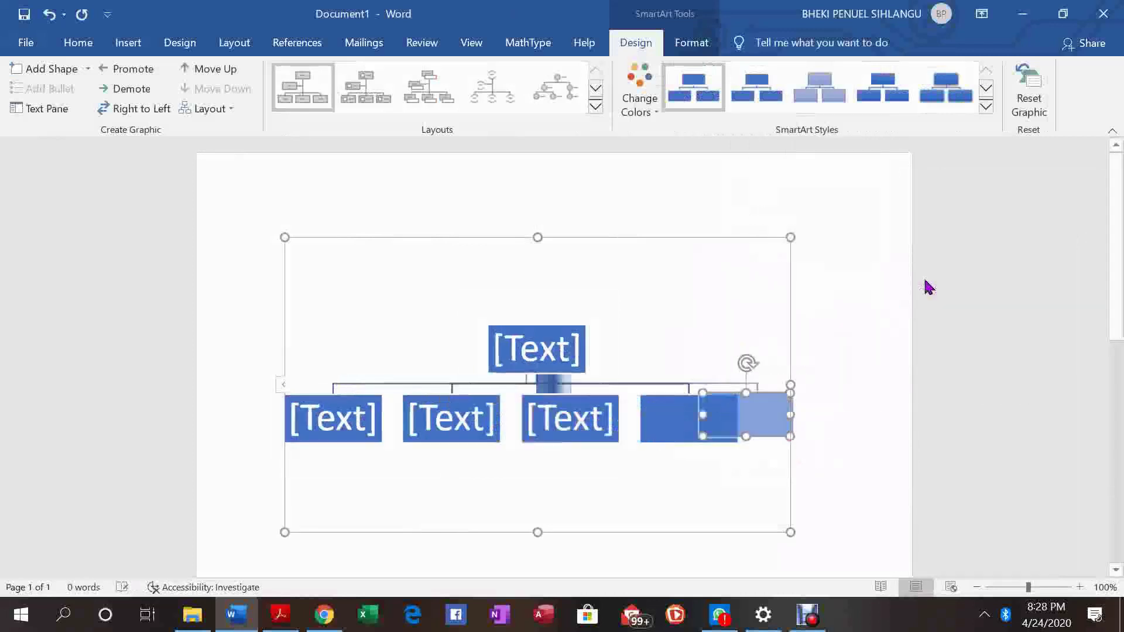
- Set the font size of the chart's top box to 14
{"action": "left_click", "coordinate": [539, 355]}
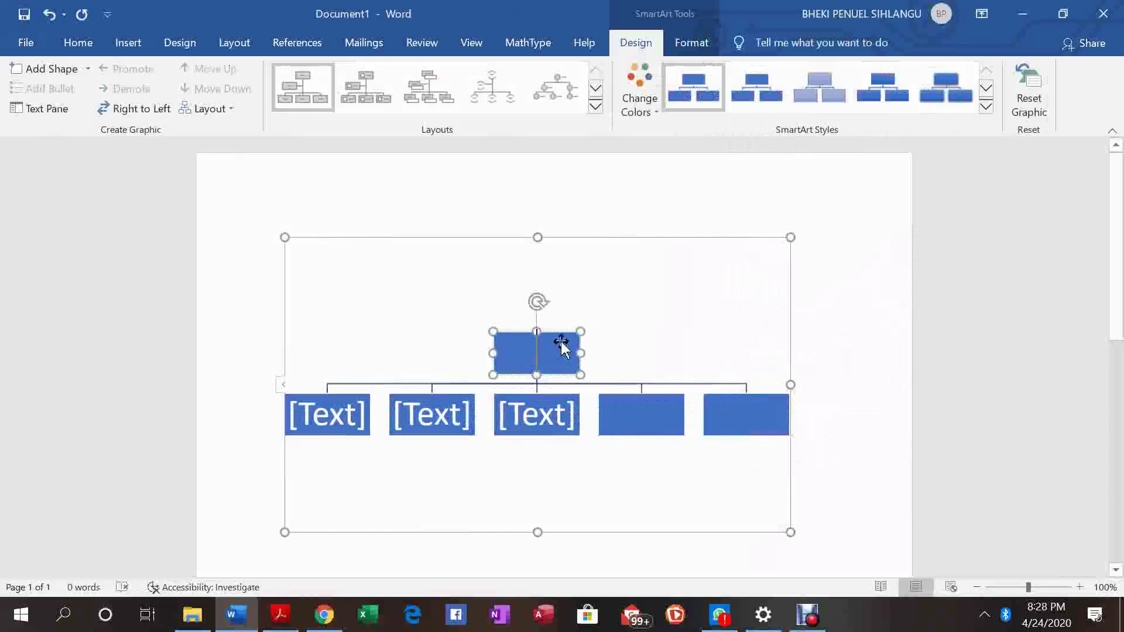
{"action": "right_click", "coordinate": [561, 342]}
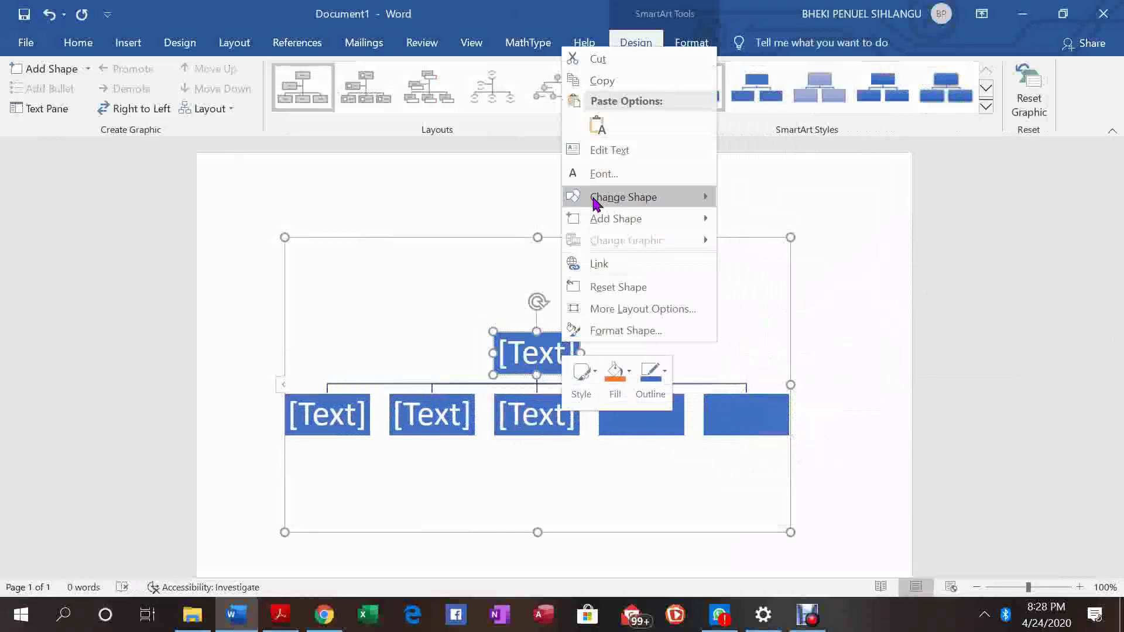
{"action": "left_click", "coordinate": [597, 177]}
{"action": "left_click", "coordinate": [682, 231]}
{"action": "key", "text": "BackSpace"}
{"action": "key", "text": "BackSpace"}
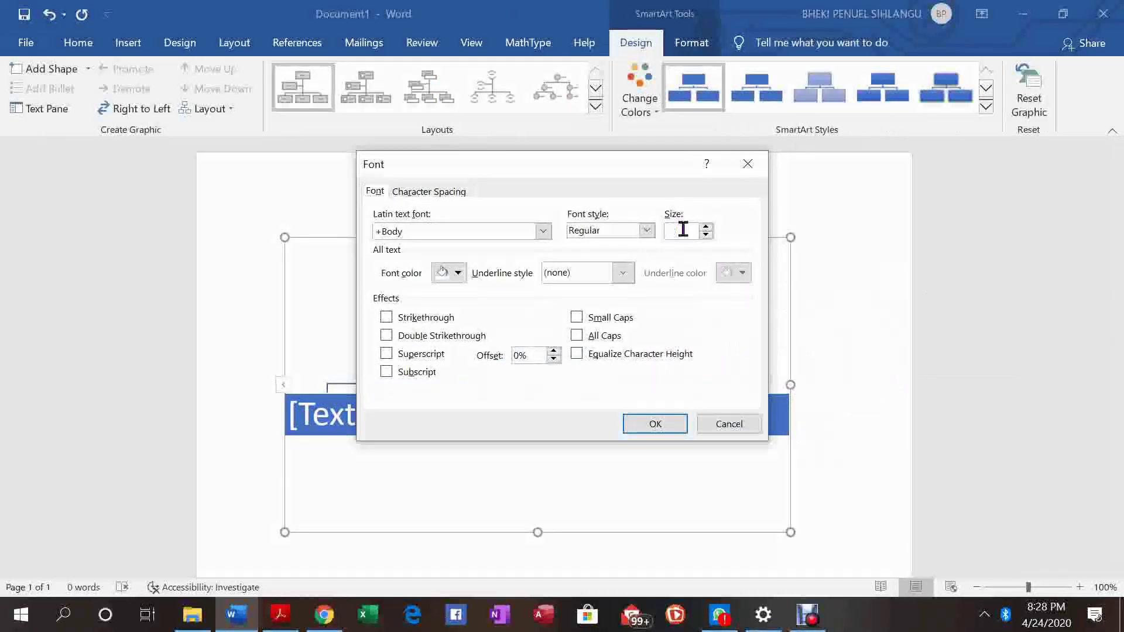
{"action": "type", "text": "12"}
{"action": "key", "text": "Return"}
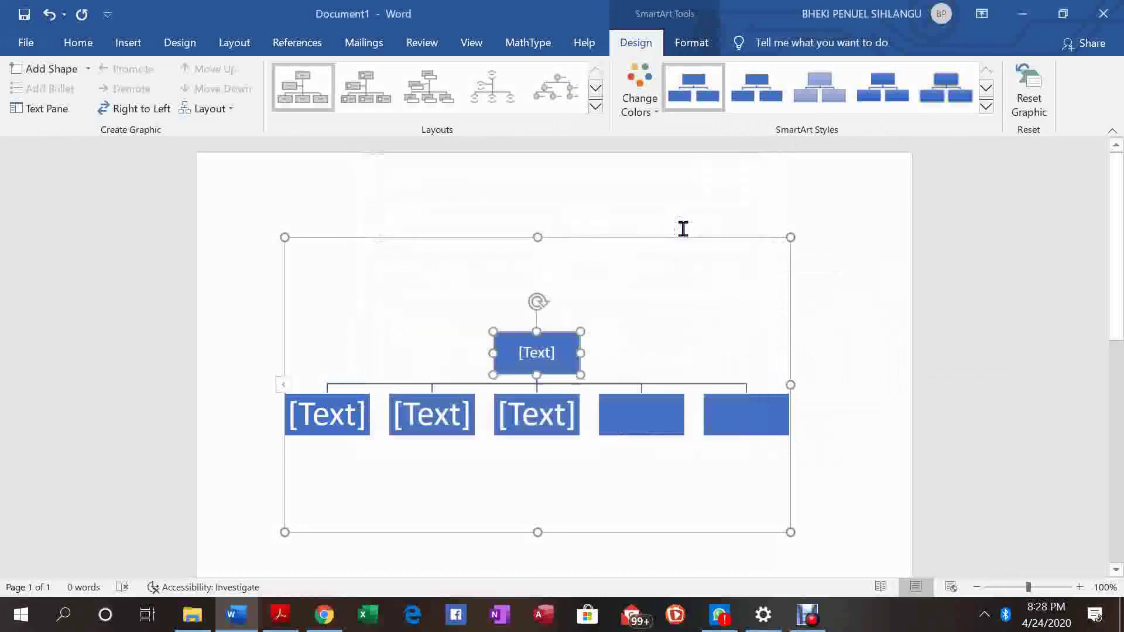
- Set the font size of the first box in the lower row to 14
{"action": "right_click", "coordinate": [345, 408]}
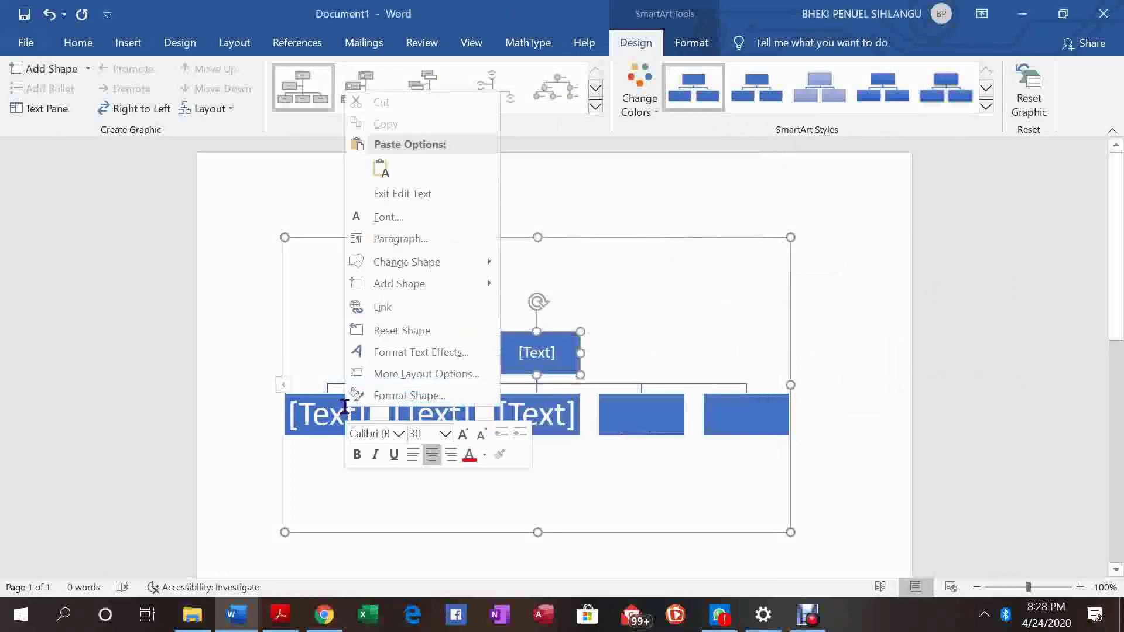
{"action": "left_click", "coordinate": [386, 218]}
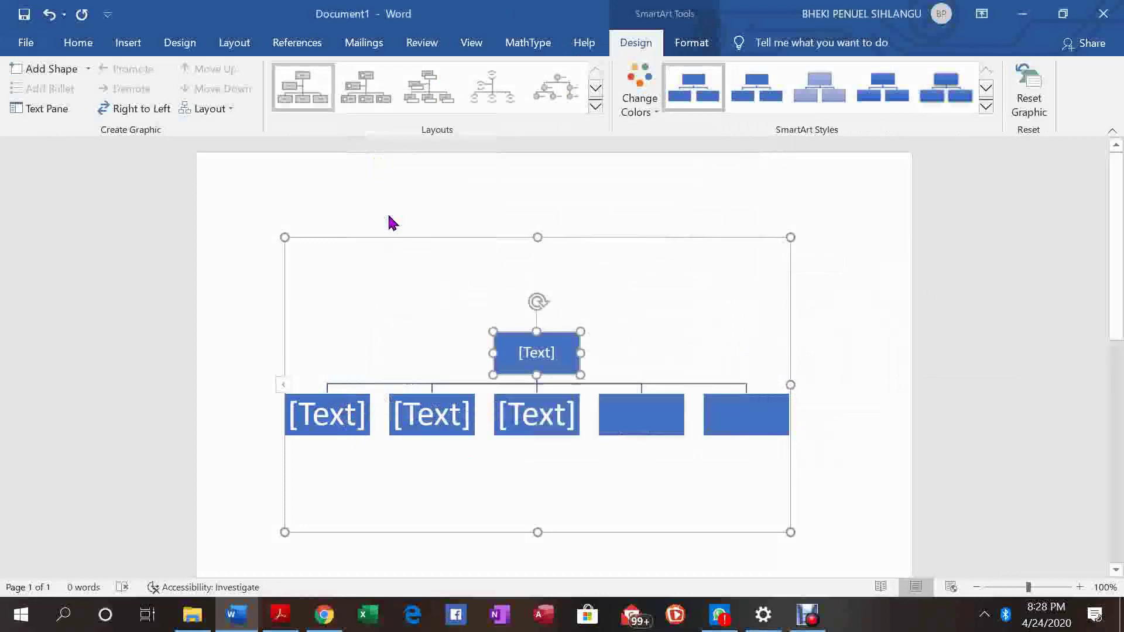
{"action": "left_click", "coordinate": [684, 229]}
{"action": "key", "text": "BackSpace"}
{"action": "key", "text": "BackSpace"}
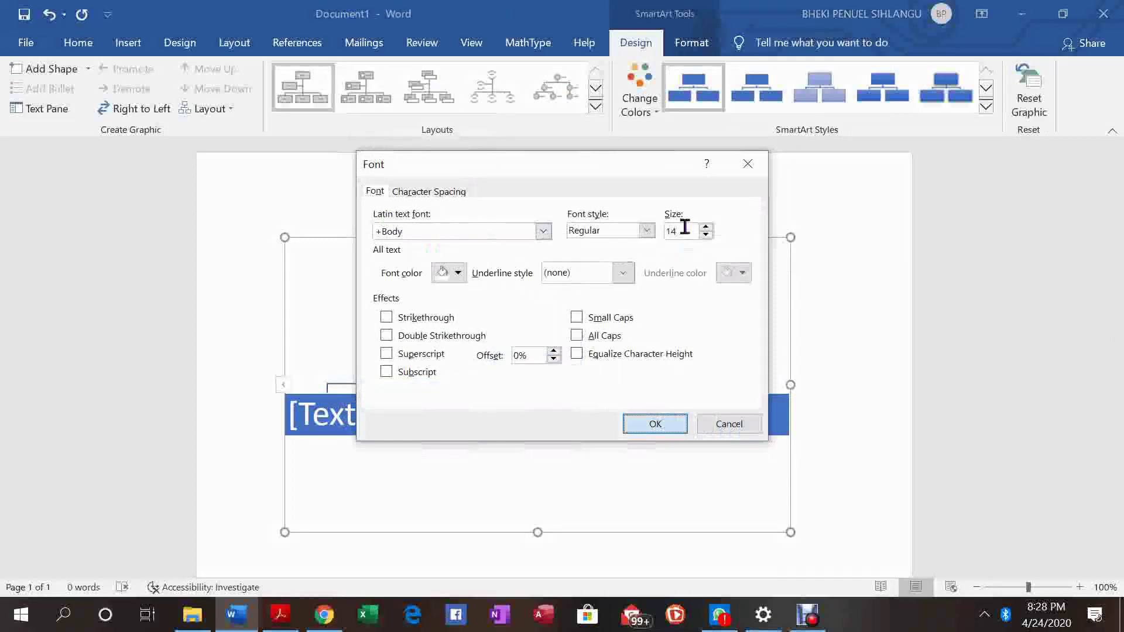
{"action": "key", "text": "Return"}
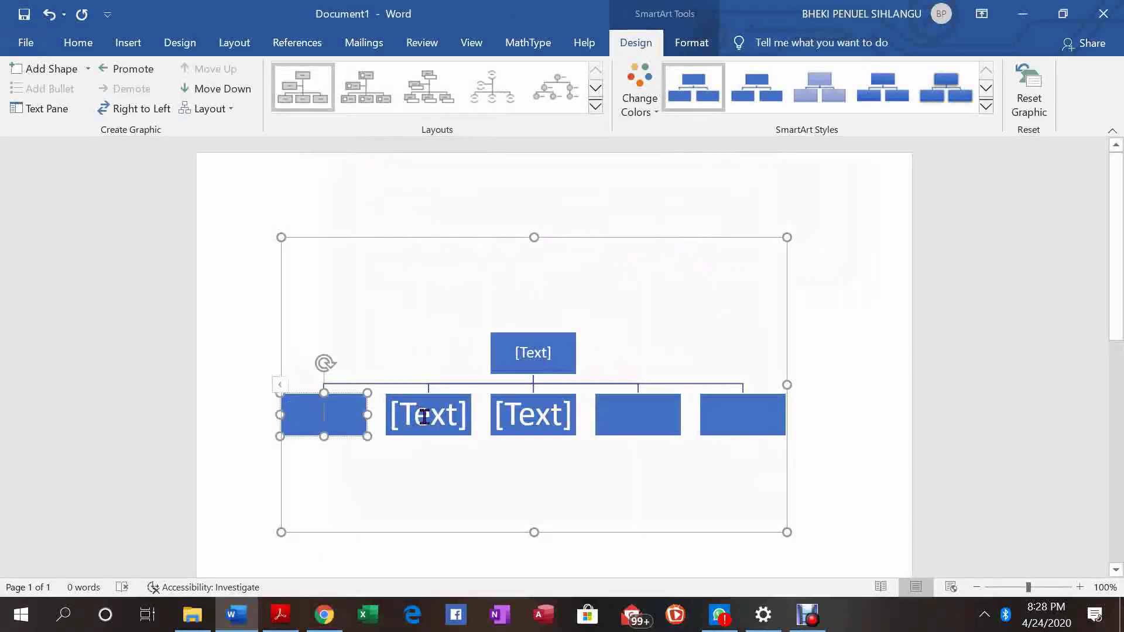
- Set the font size of the second box in the lower row to 14
{"action": "left_click", "coordinate": [424, 417]}
{"action": "right_click", "coordinate": [441, 409]}
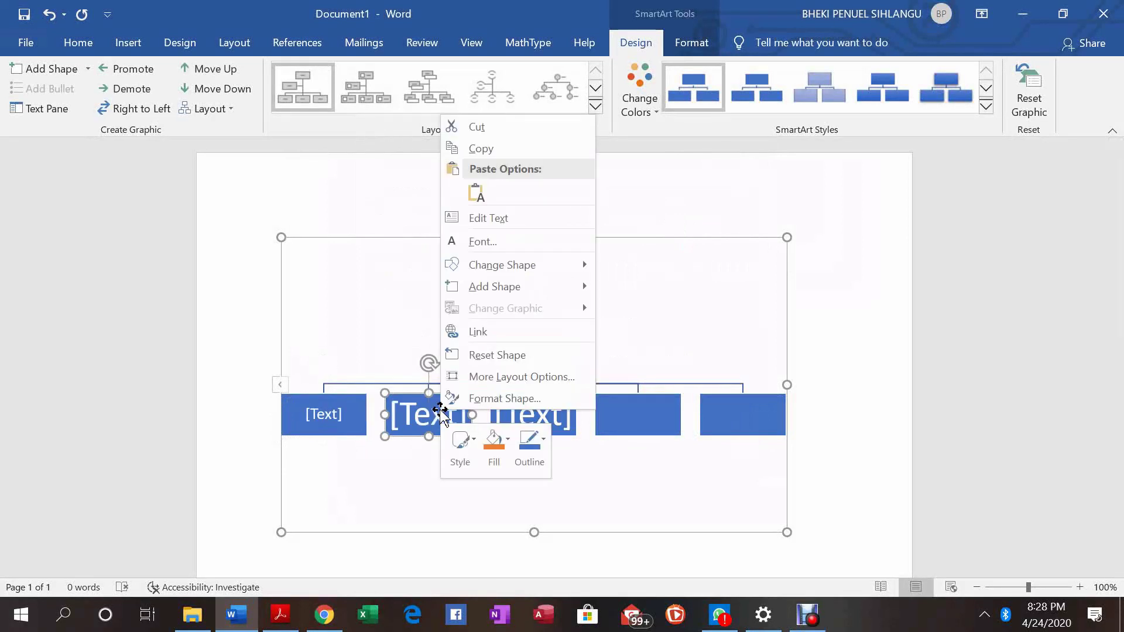
{"action": "left_click", "coordinate": [480, 242]}
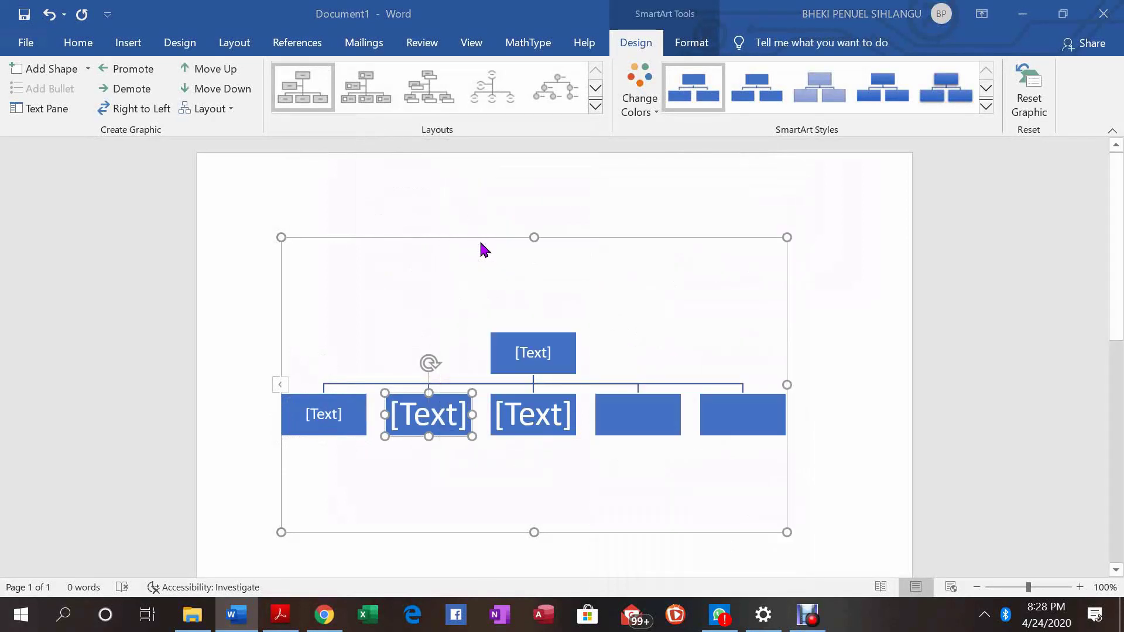
{"action": "left_click", "coordinate": [692, 228]}
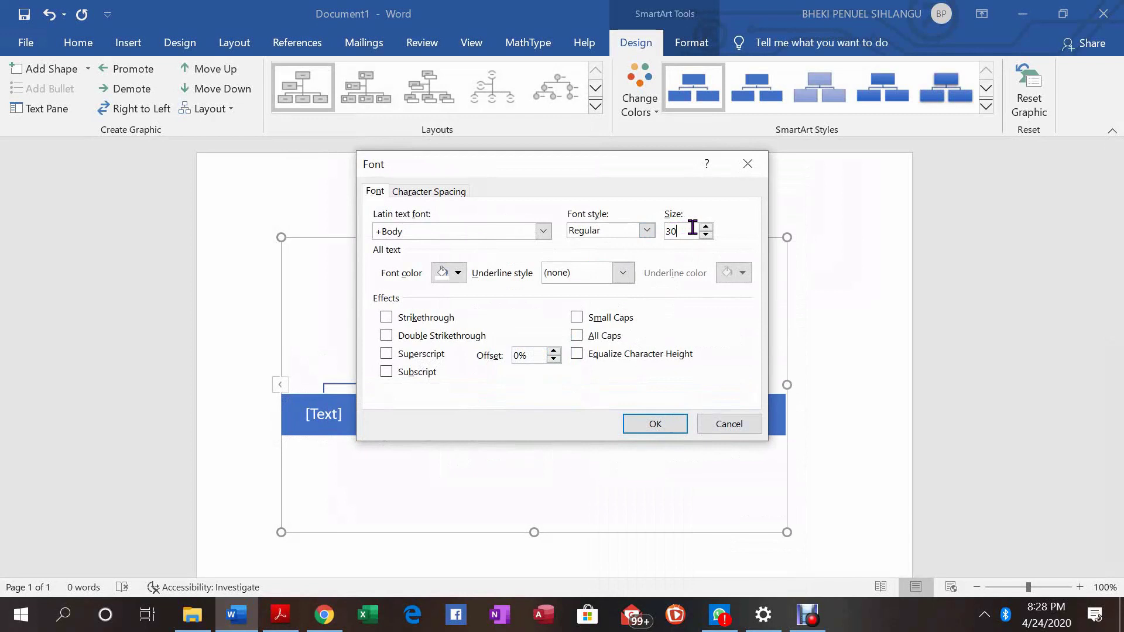
{"action": "type", "text": "48"}
{"action": "key", "text": "Return"}
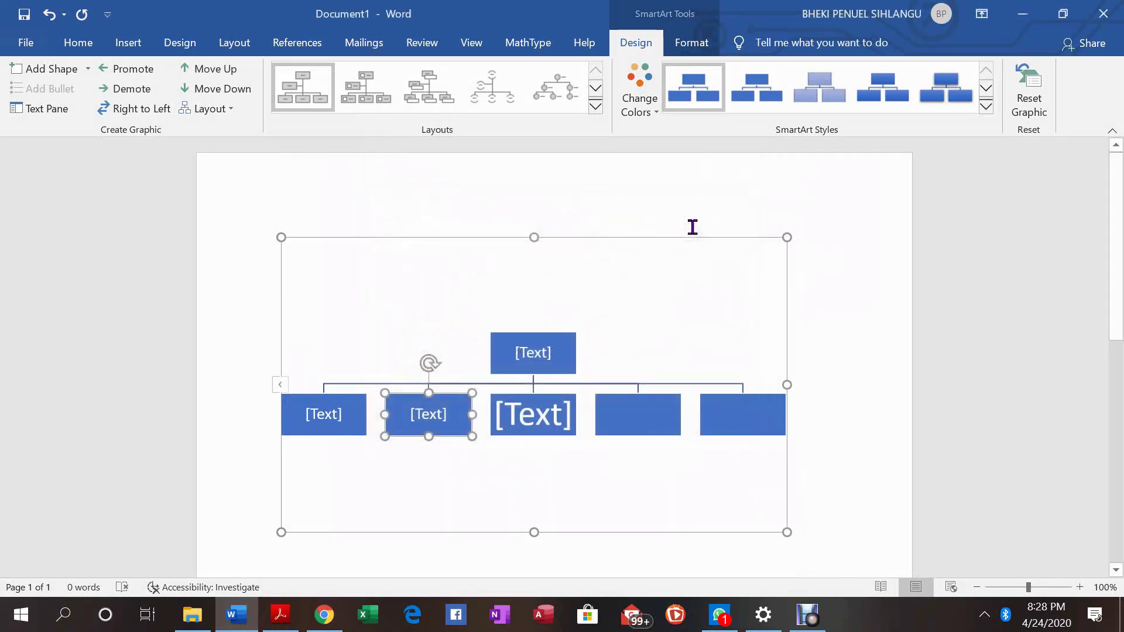
- Set the font size of the third box in the lower row to 14
{"action": "left_click", "coordinate": [543, 418]}
{"action": "right_click", "coordinate": [543, 418]}
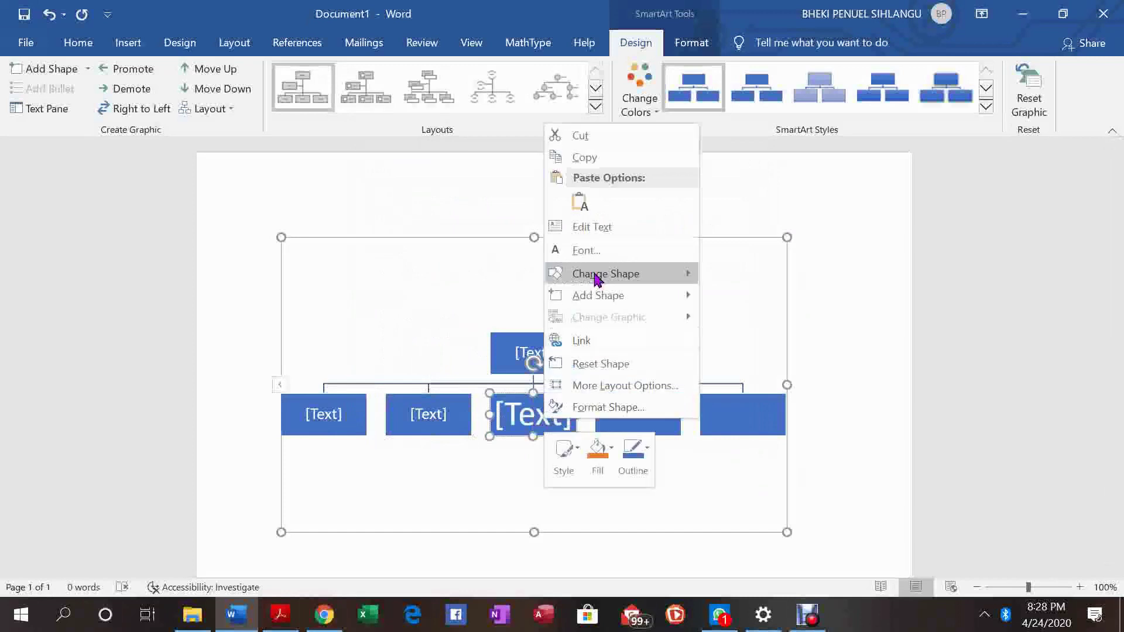
{"action": "left_click", "coordinate": [603, 252]}
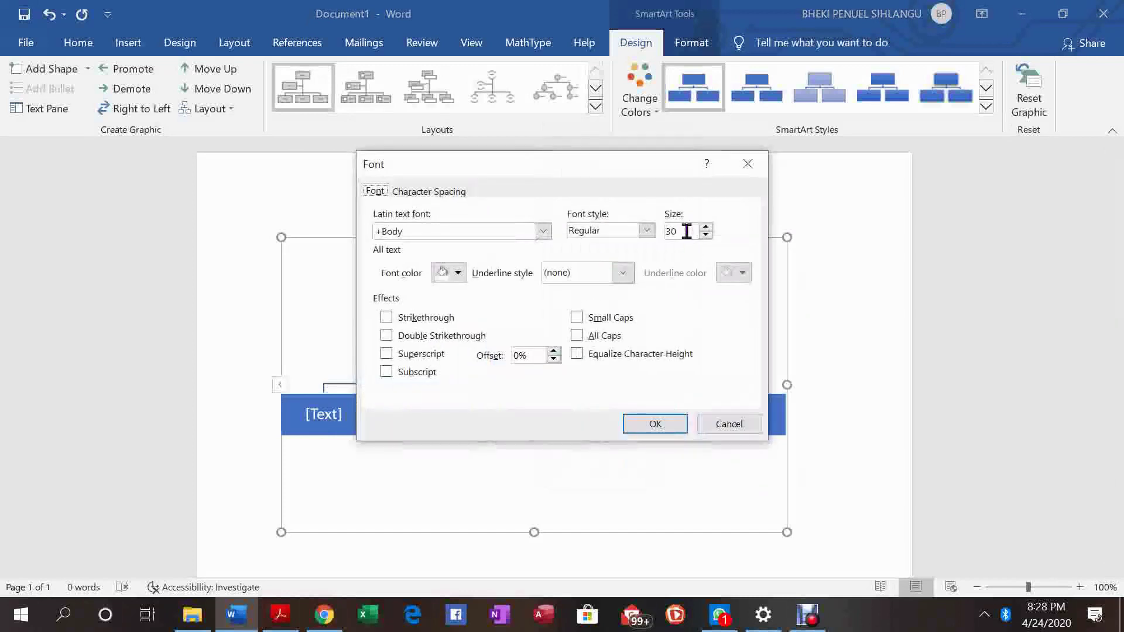
{"action": "double_click", "coordinate": [686, 231]}
{"action": "key", "text": "BackSpace"}
{"action": "type", "text": "14"}
{"action": "left_click", "coordinate": [644, 423]}
- Change the font size of the empty fourth box in the lower row
{"action": "left_click", "coordinate": [644, 422]}
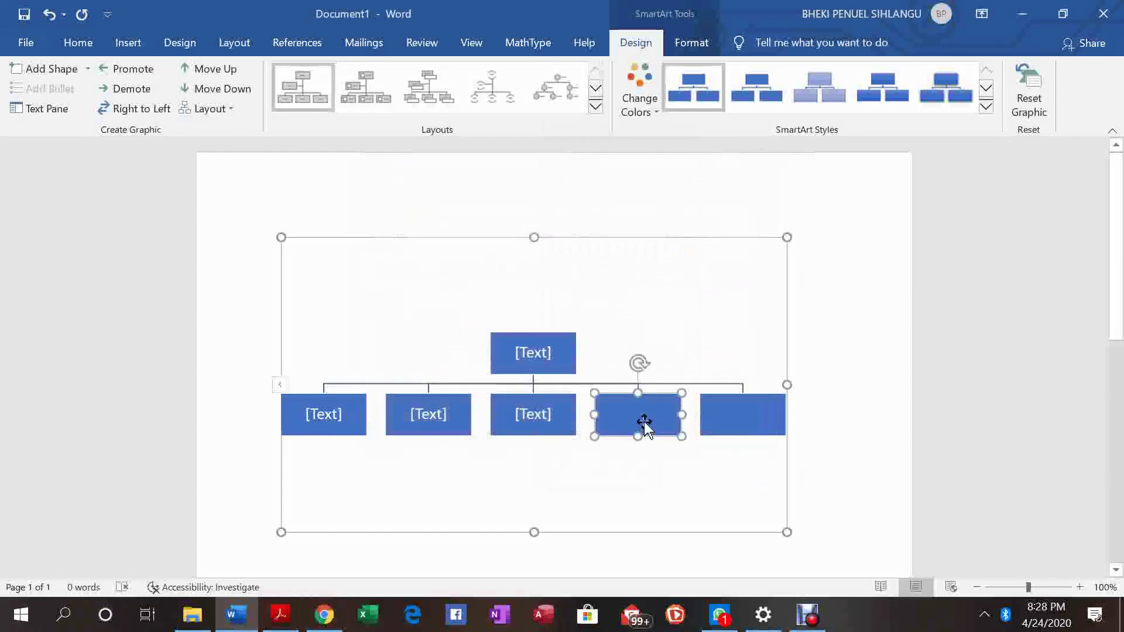
{"action": "right_click", "coordinate": [645, 420]}
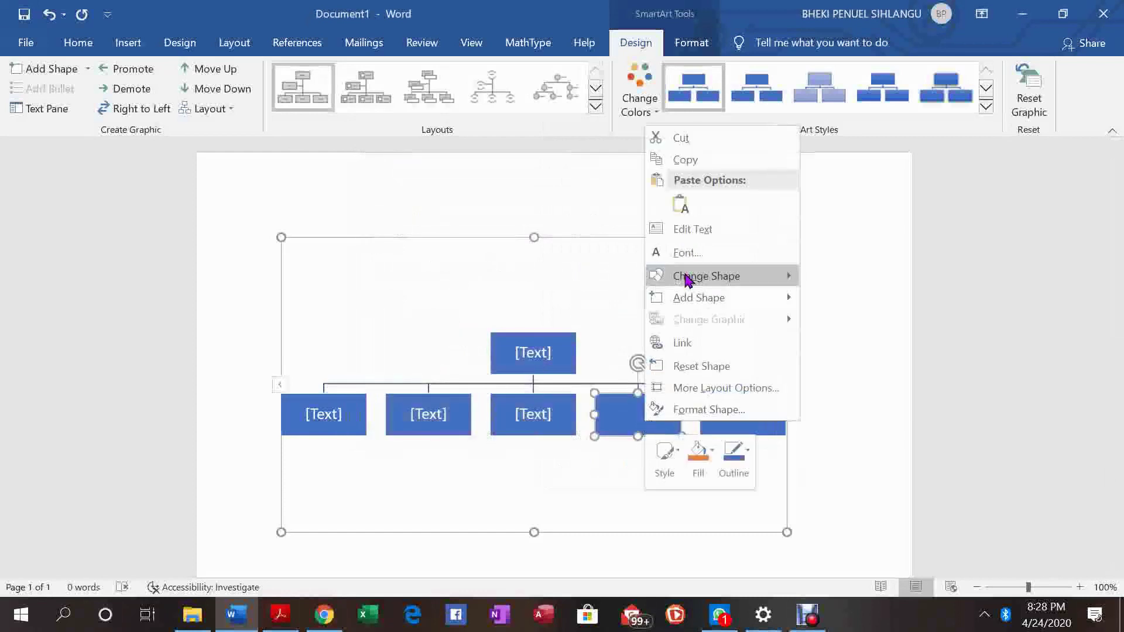
{"action": "left_click", "coordinate": [684, 253]}
{"action": "left_click", "coordinate": [685, 230]}
{"action": "type", "text": "0"}
{"action": "key", "text": "Return"}
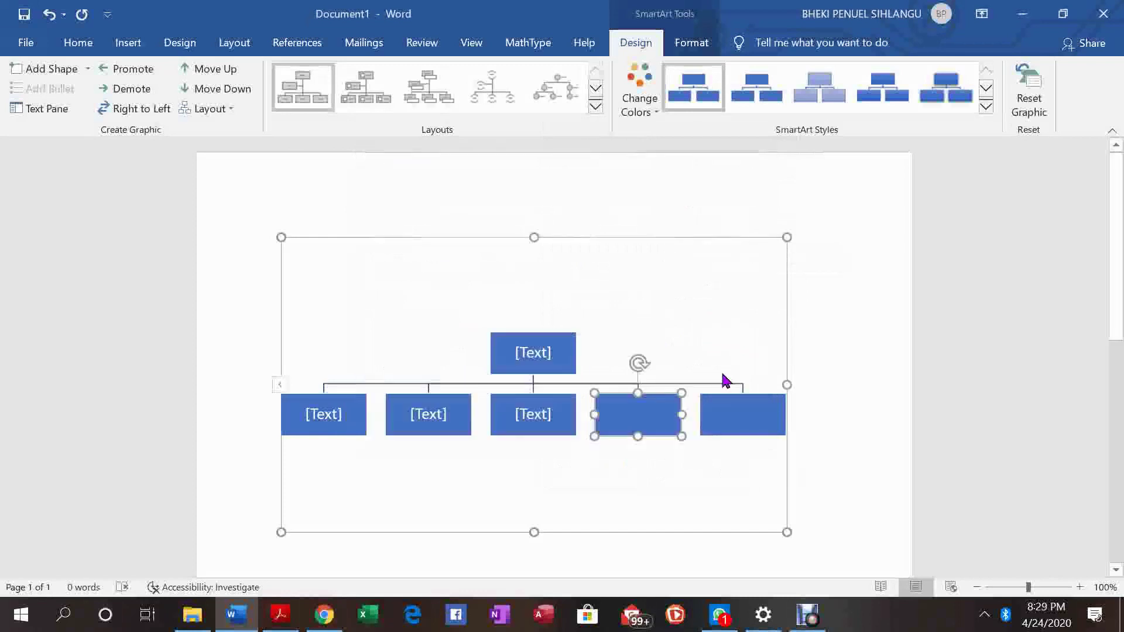
- Set the font size of the empty fifth box in the lower row to 14
{"action": "left_click", "coordinate": [739, 403]}
{"action": "right_click", "coordinate": [739, 403]}
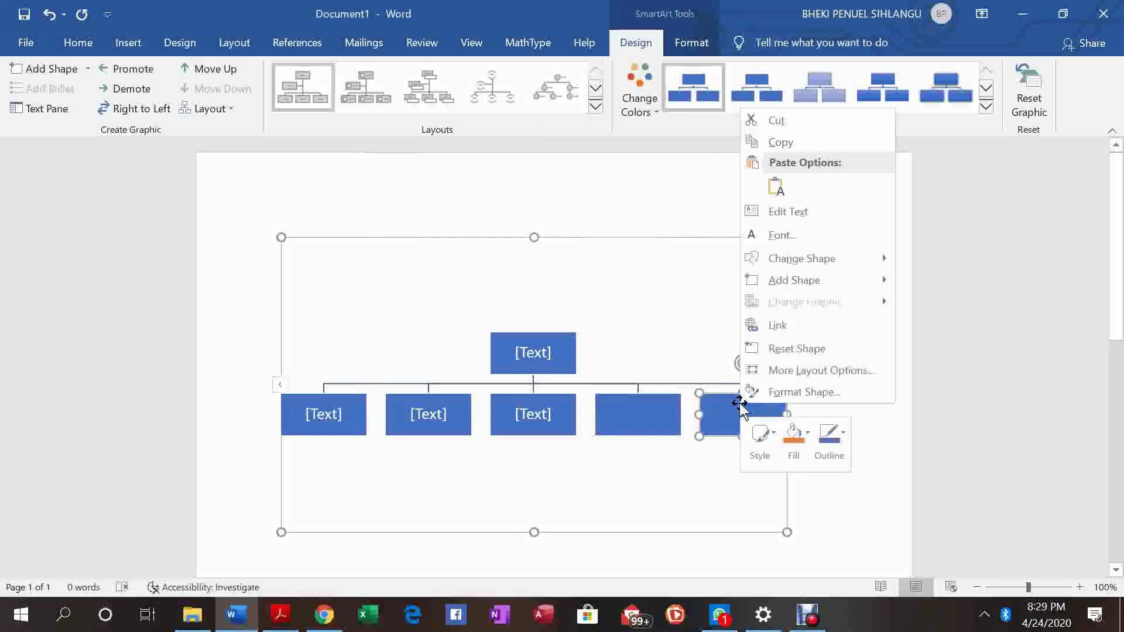
{"action": "left_click", "coordinate": [780, 235]}
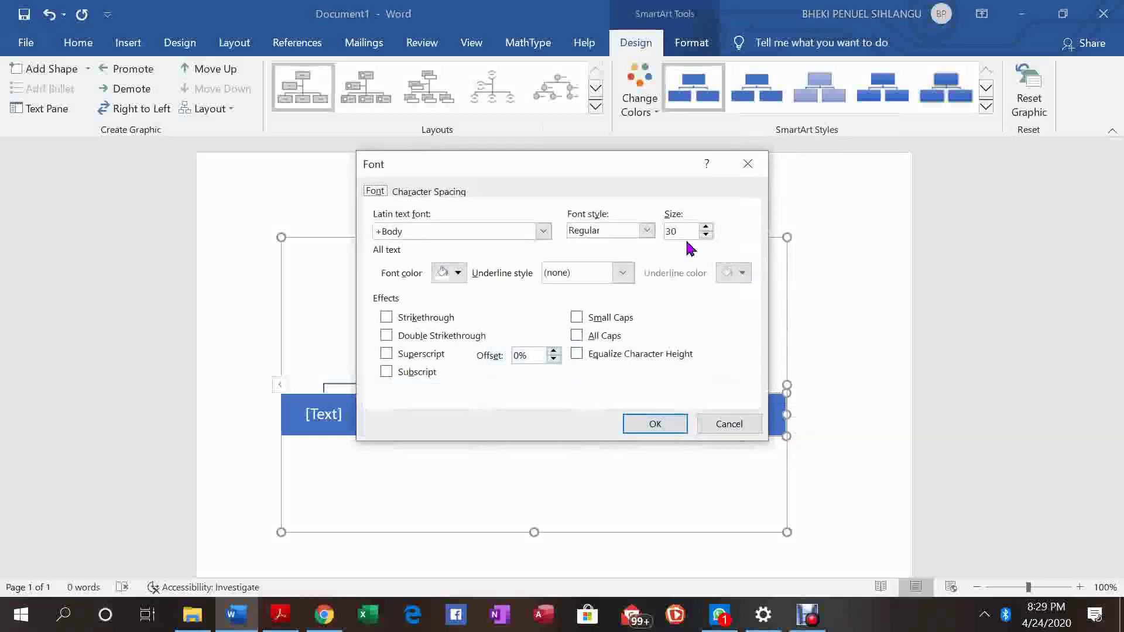
{"action": "left_click", "coordinate": [682, 229]}
{"action": "type", "text": "14"}
{"action": "left_click", "coordinate": [655, 425]}
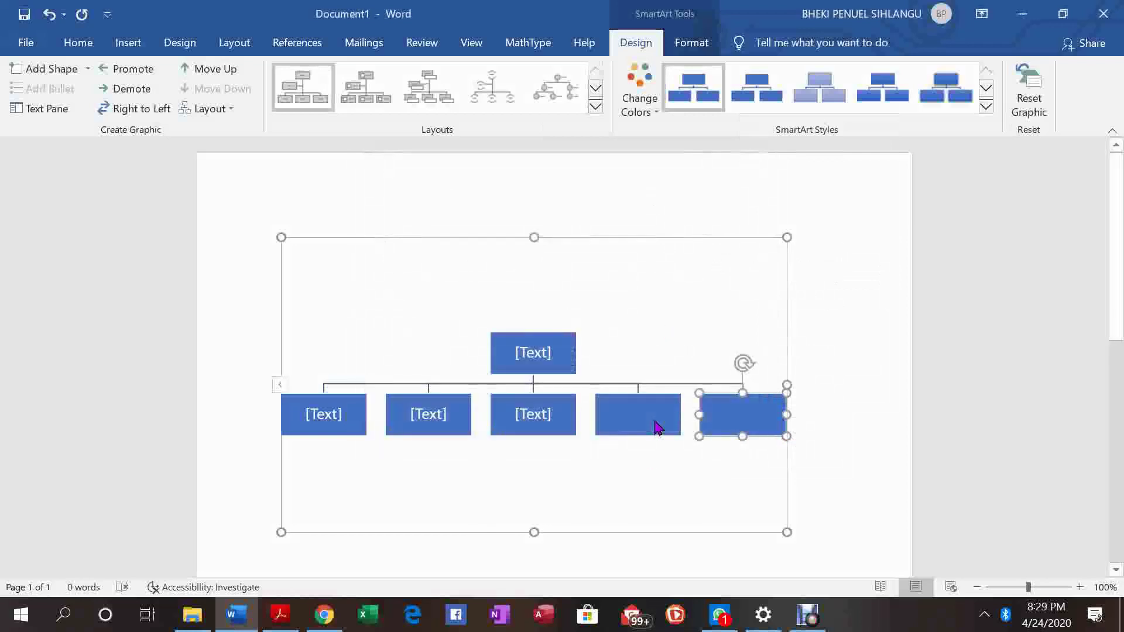
- Label the top box of the organization chart "Yard project"
{"action": "left_click", "coordinate": [542, 354]}
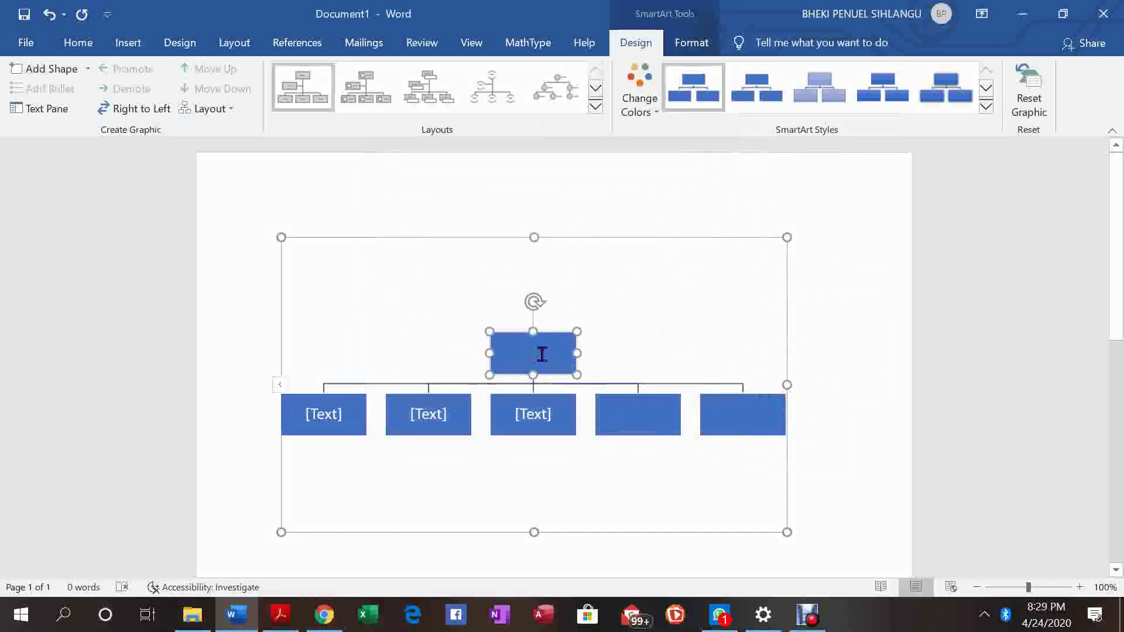
{"action": "type", "text": "Ya"}
{"action": "type", "text": "n"}
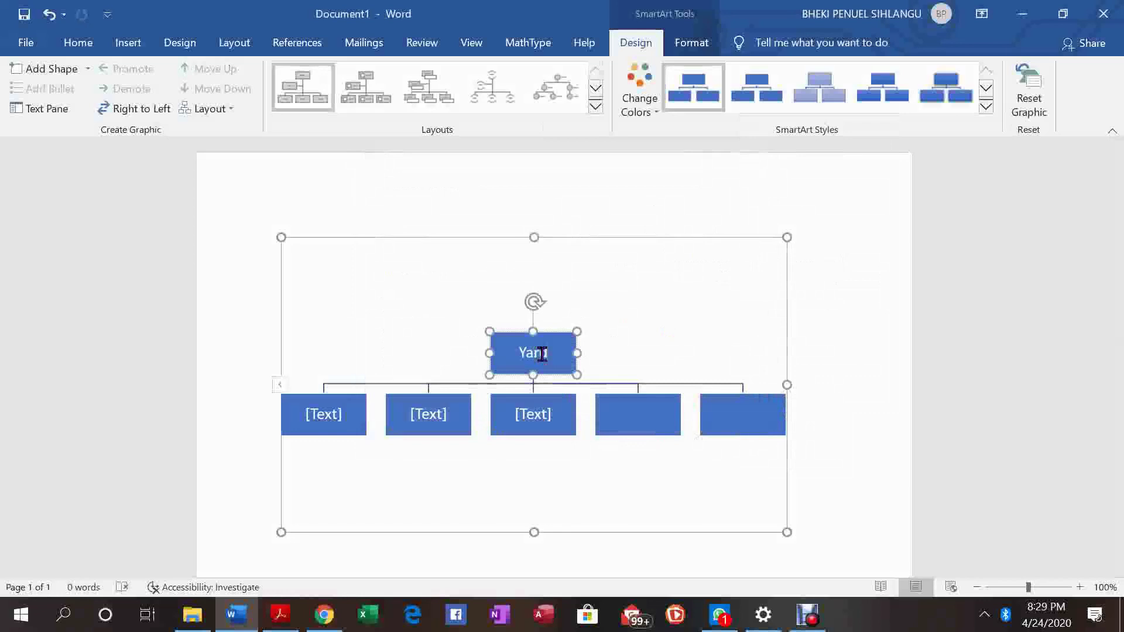
{"action": "type", "text": "d project"}
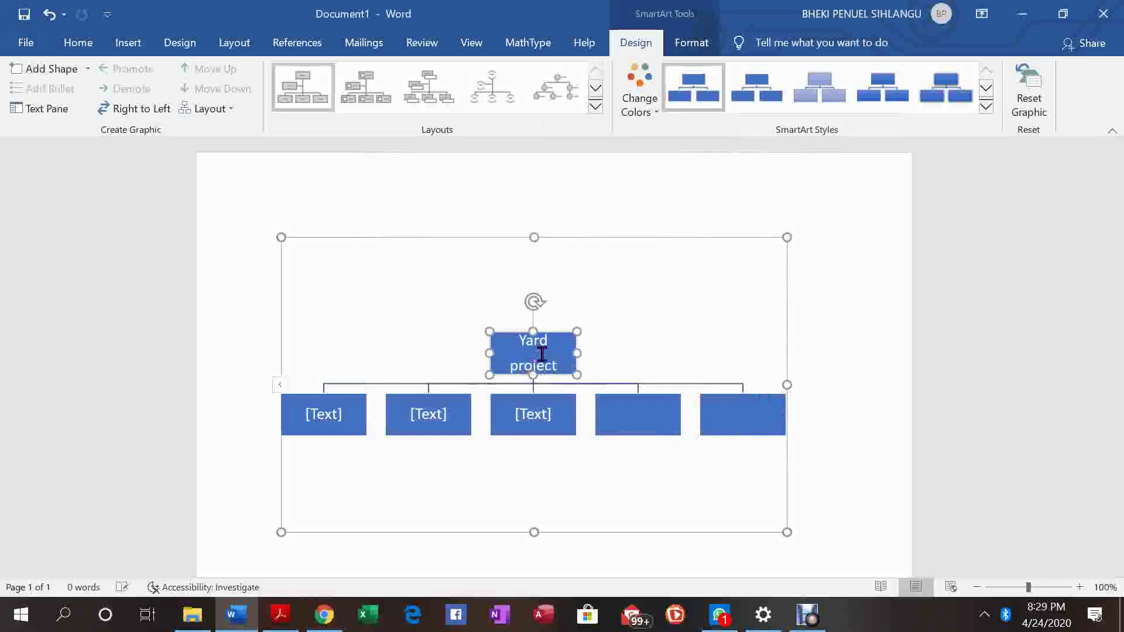
- Label the first box in the lower row "Pre and post cleanup", with "cleanup" on its own line
{"action": "left_click", "coordinate": [334, 415]}
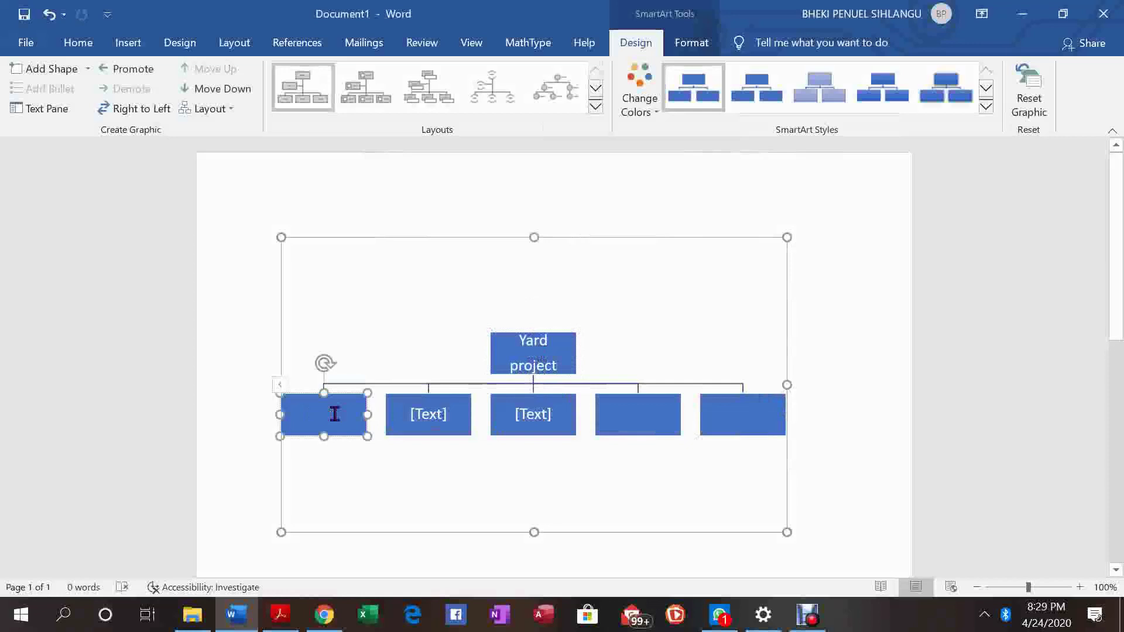
{"action": "type", "text": "P"}
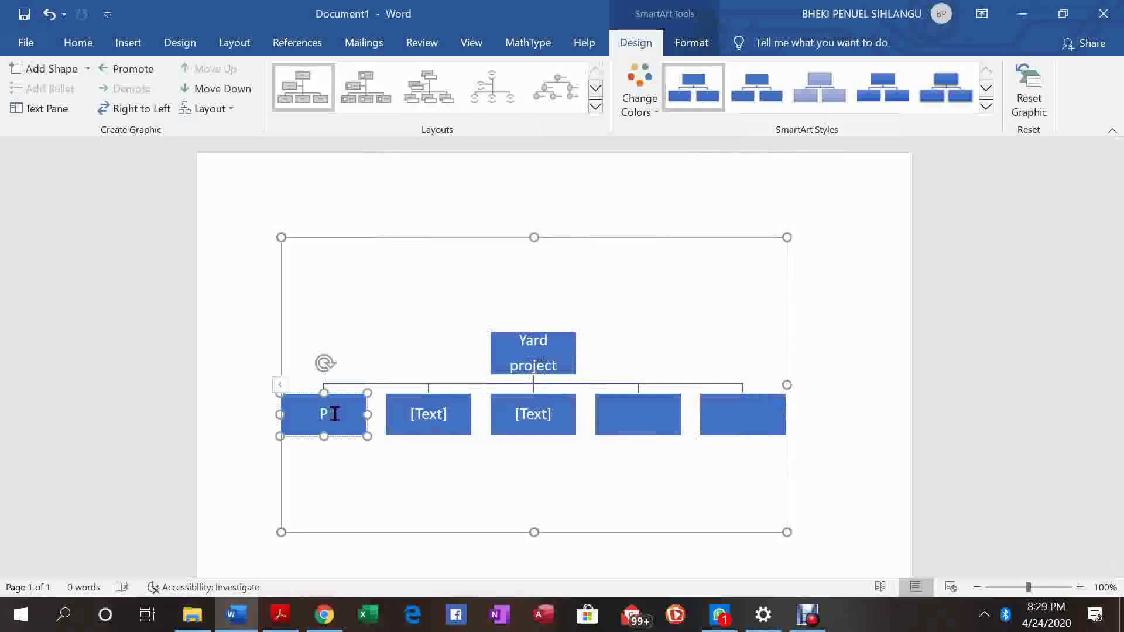
{"action": "type", "text": "re and"}
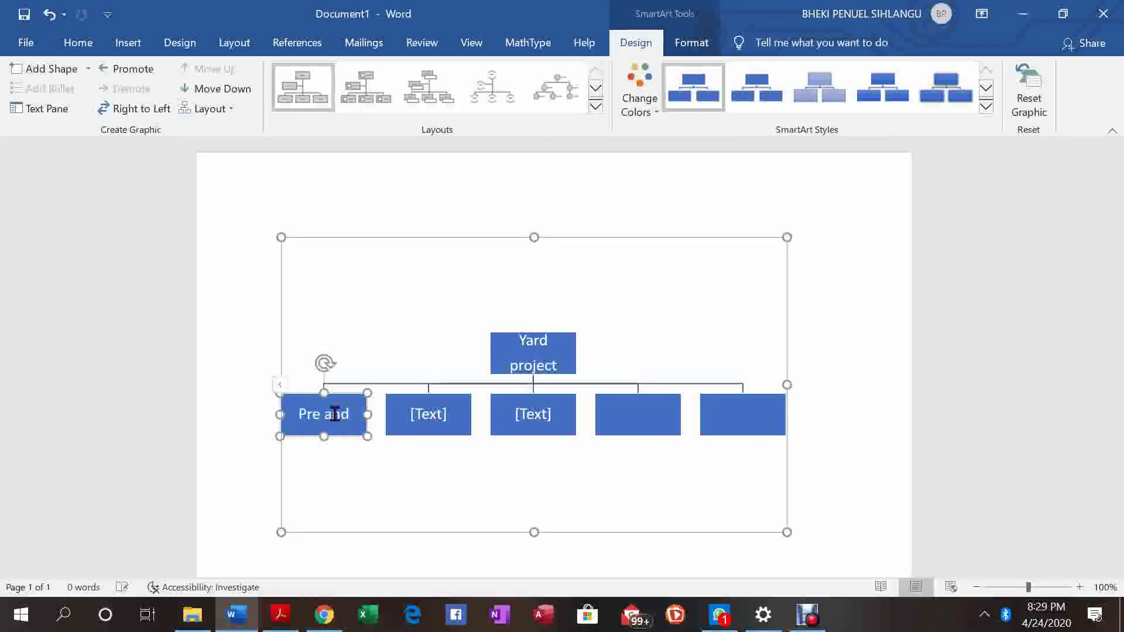
{"action": "type", "text": " post"}
{"action": "key", "text": "Return"}
{"action": "type", "text": "c"}
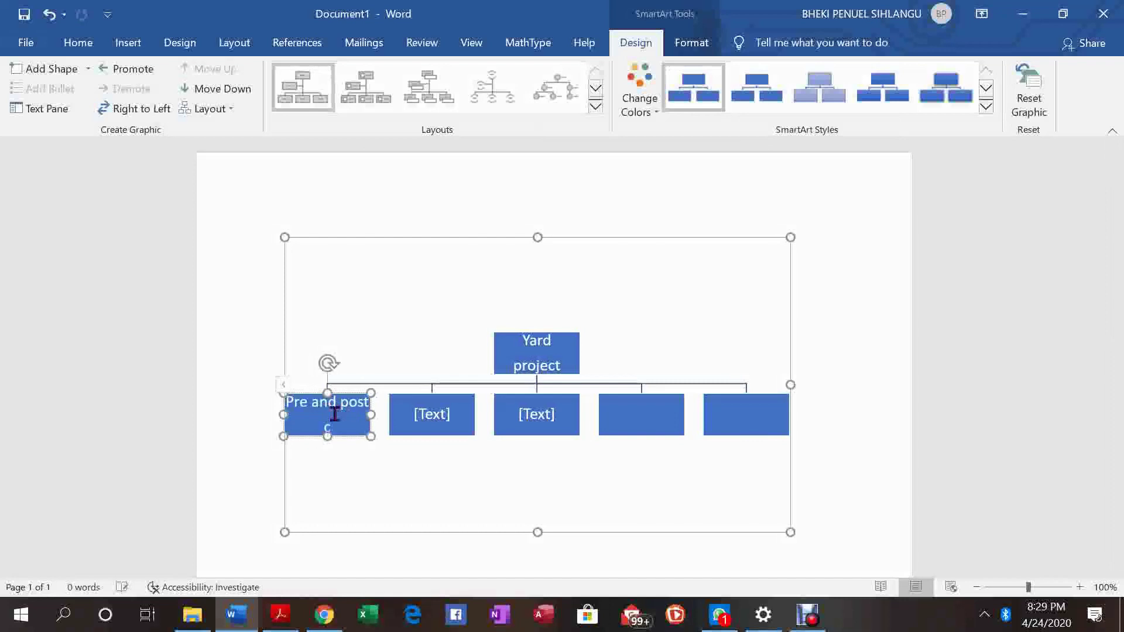
{"action": "type", "text": "leanup"}
- Label the second box in the lower row "Cut lawn" on two lines and the third box "Trimming"
{"action": "left_click", "coordinate": [444, 414]}
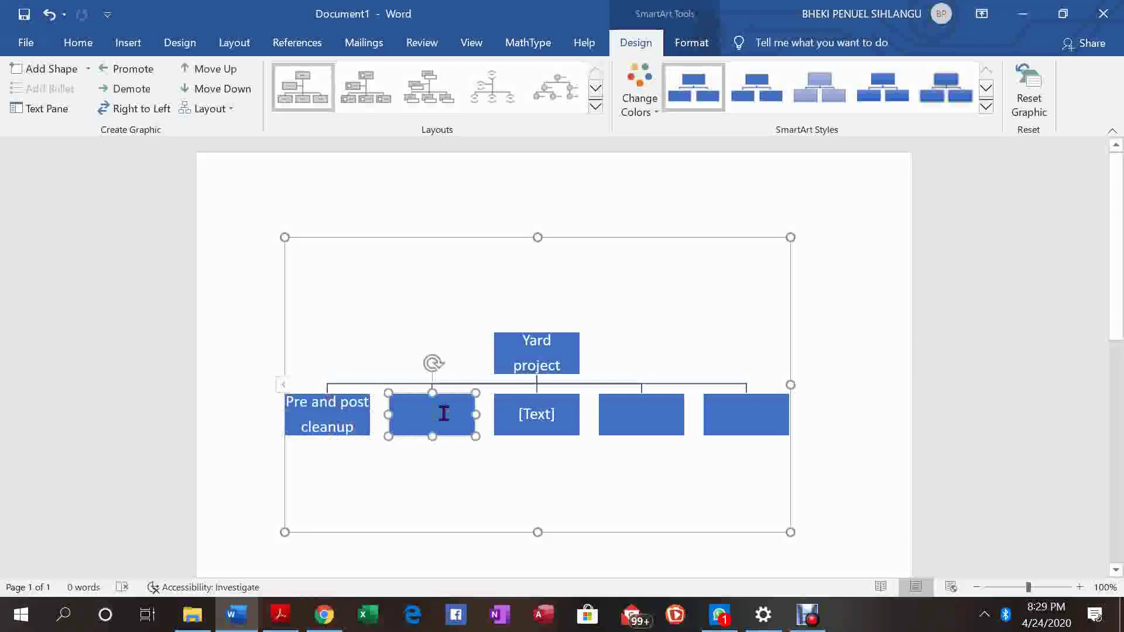
{"action": "type", "text": "Cut"}
{"action": "key", "text": "Return"}
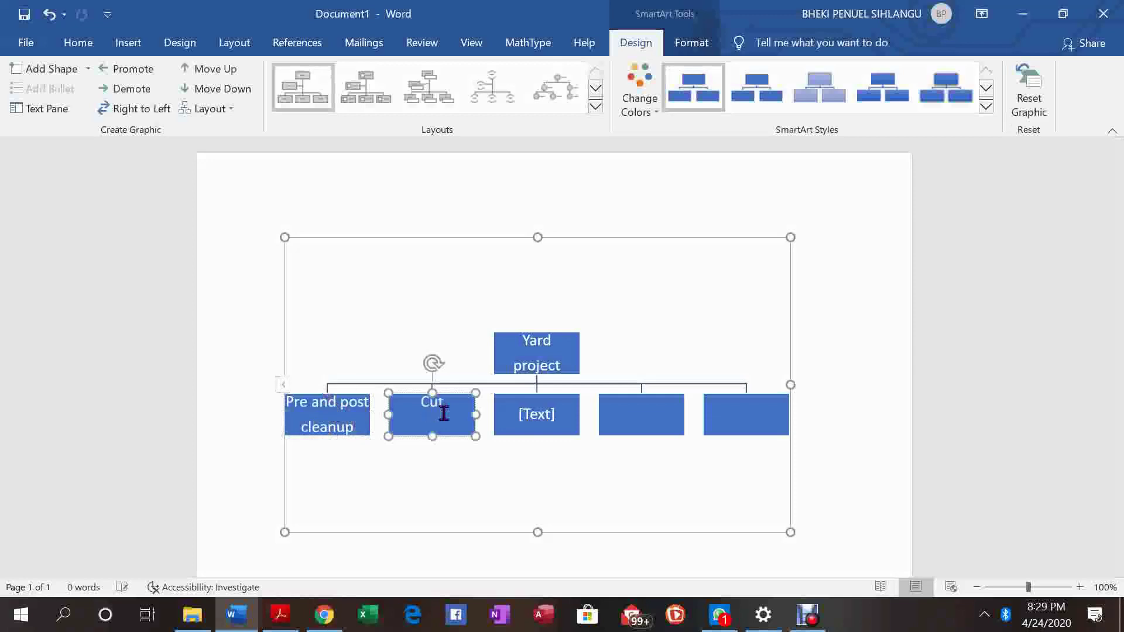
{"action": "type", "text": "lawn"}
{"action": "left_click", "coordinate": [539, 410]}
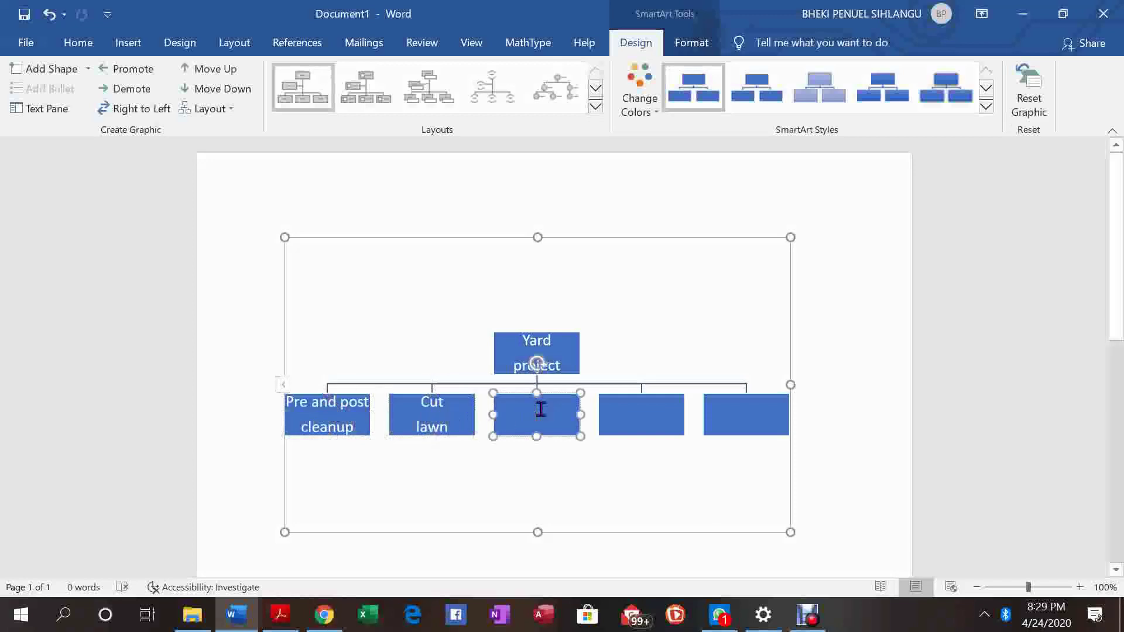
{"action": "type", "text": "rimming"}
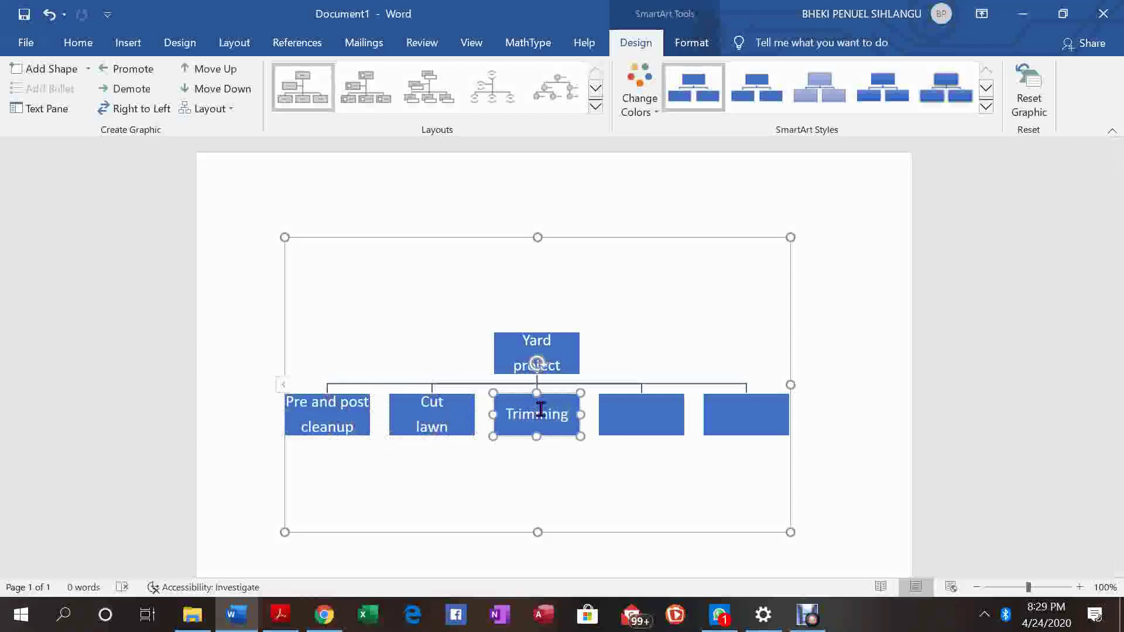
- Label the fourth box in the lower row "Equipment Preparation", with one word per line
{"action": "left_click", "coordinate": [634, 420]}
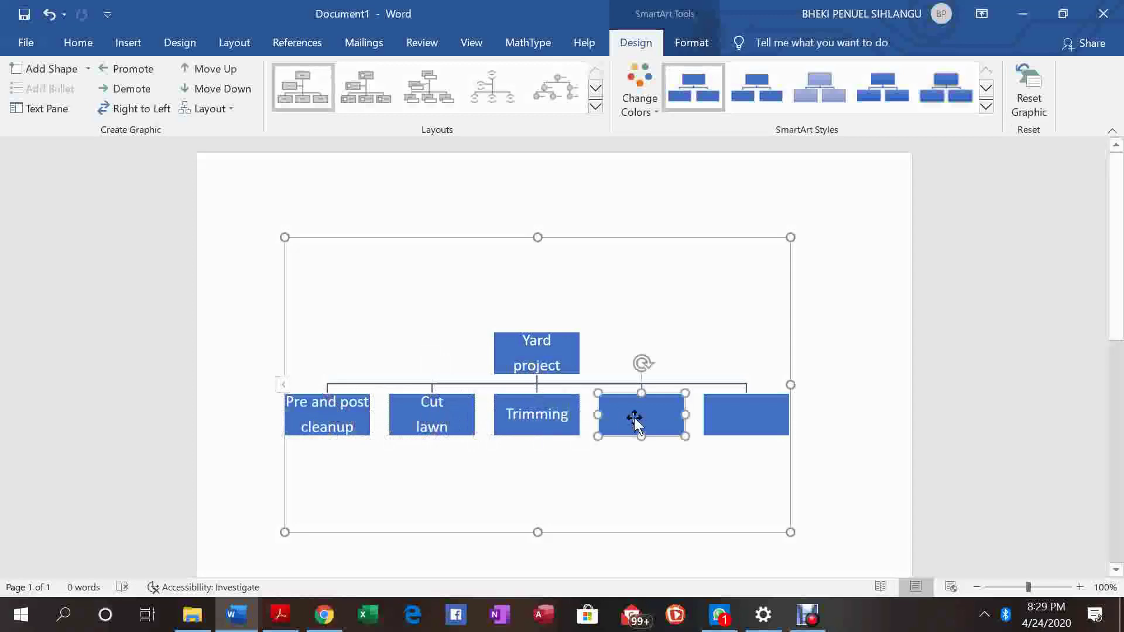
{"action": "type", "text": "E"}
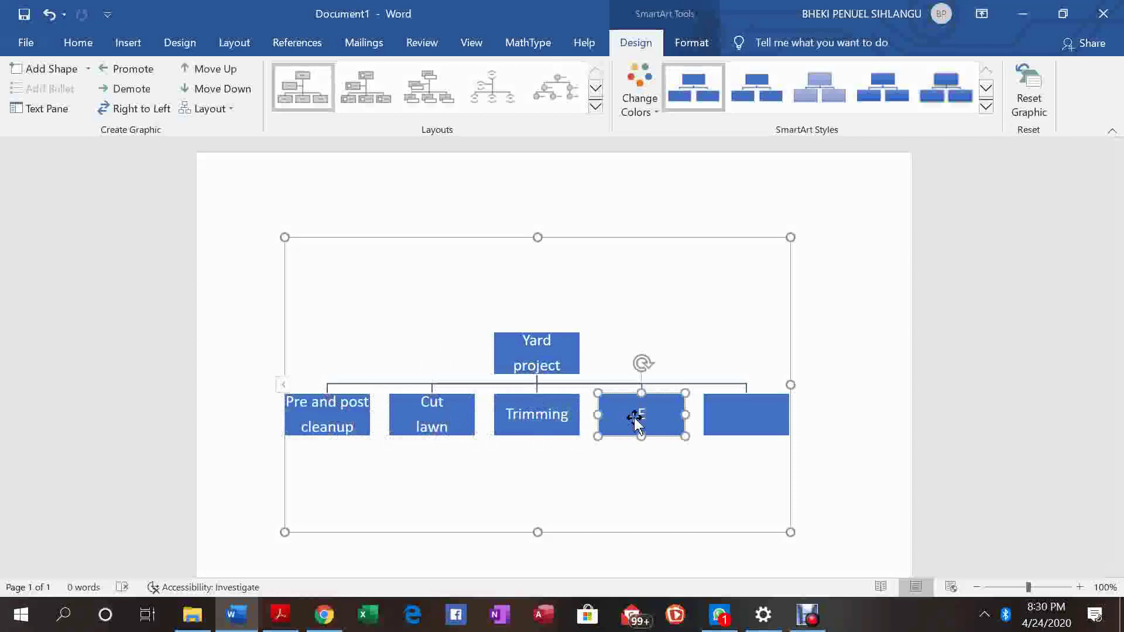
{"action": "type", "text": "quipment"}
{"action": "key", "text": "Return"}
{"action": "type", "text": "Preparation"}
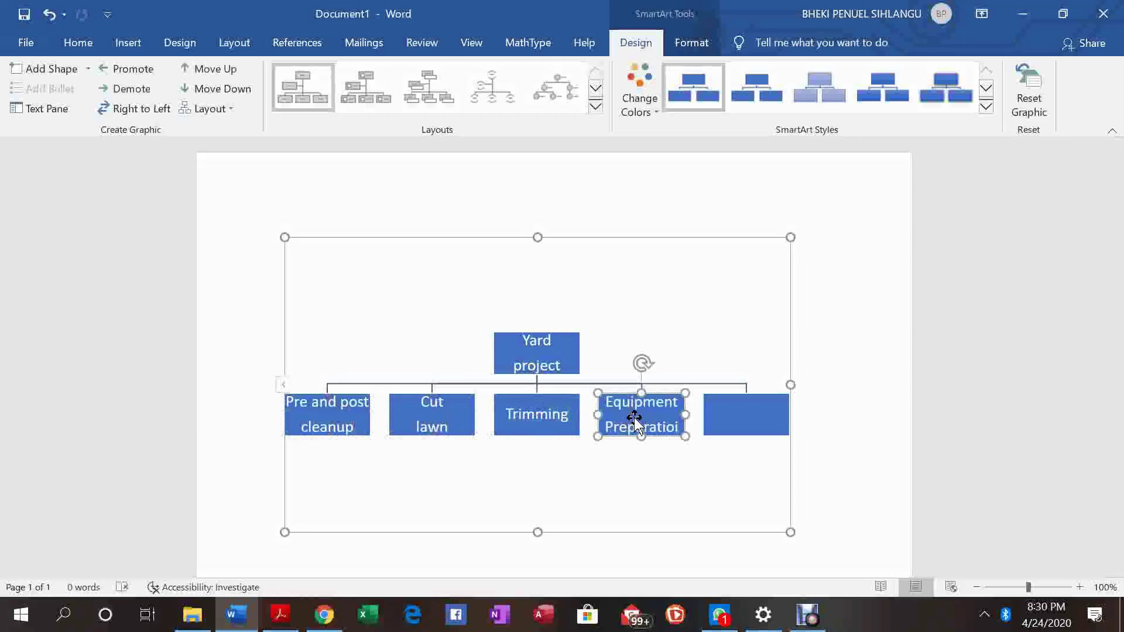
{"action": "key", "text": "BackSpace"}
{"action": "type", "text": "n"}
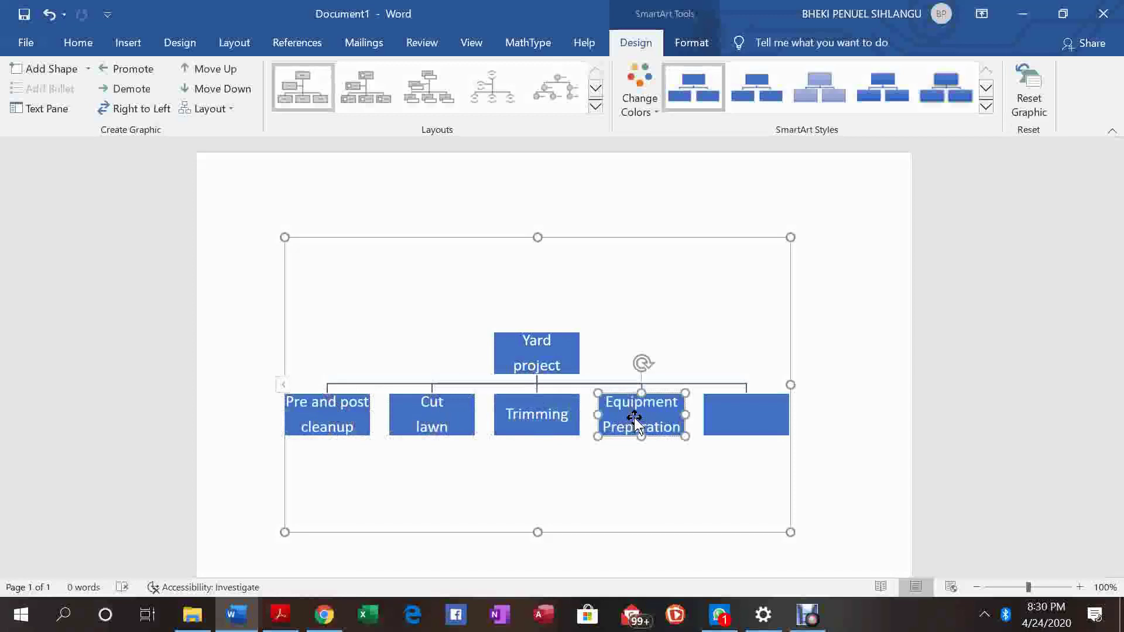
- Label the fifth box in the lower row "Hedge trimming", with one word per line
{"action": "left_click", "coordinate": [760, 421]}
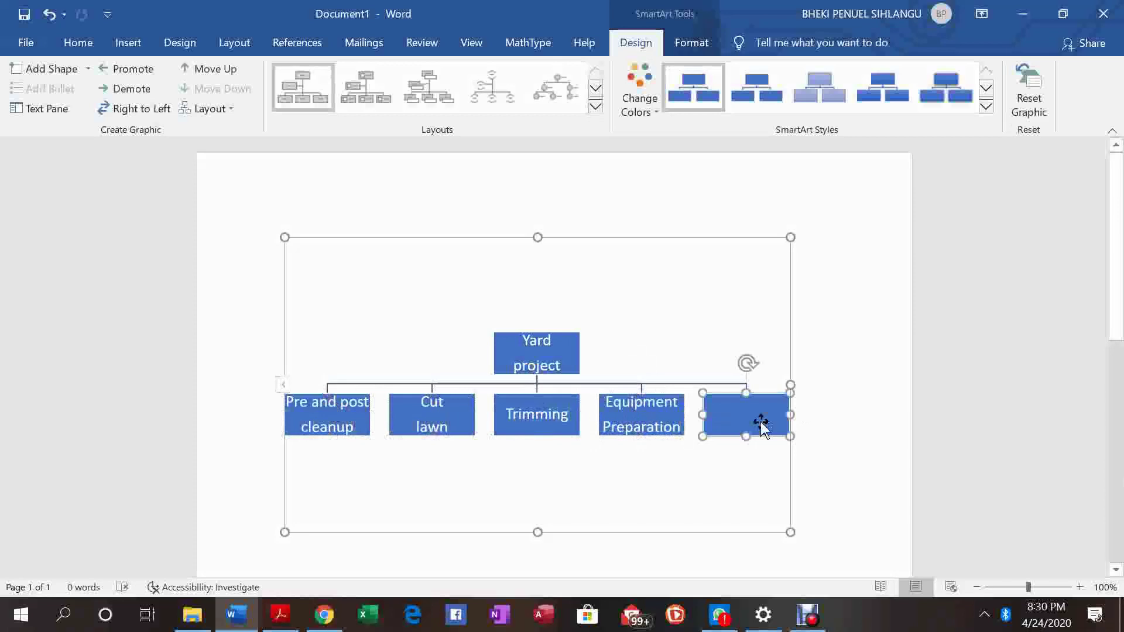
{"action": "type", "text": "Hedge"}
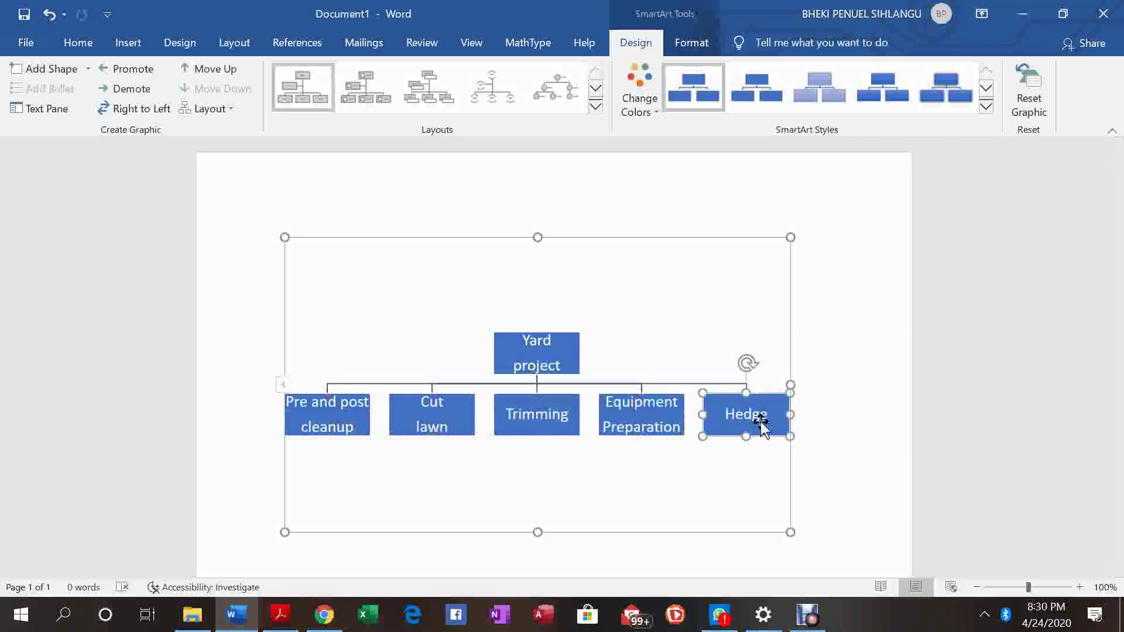
{"action": "key", "text": "Return"}
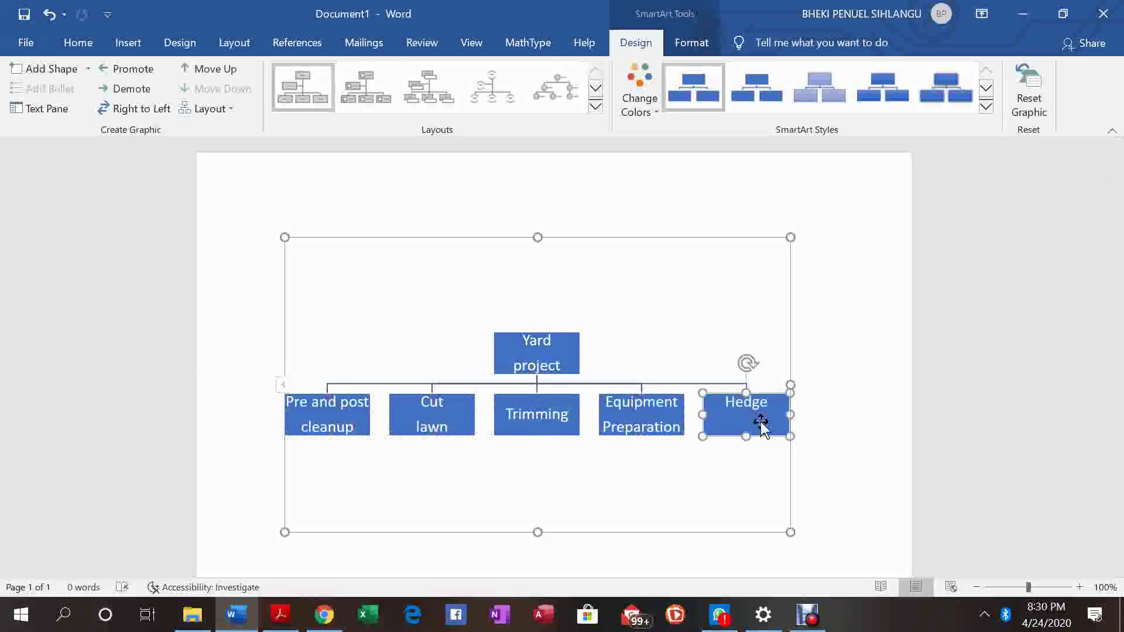
{"action": "type", "text": "trimming"}
{"action": "left_click", "coordinate": [578, 502]}
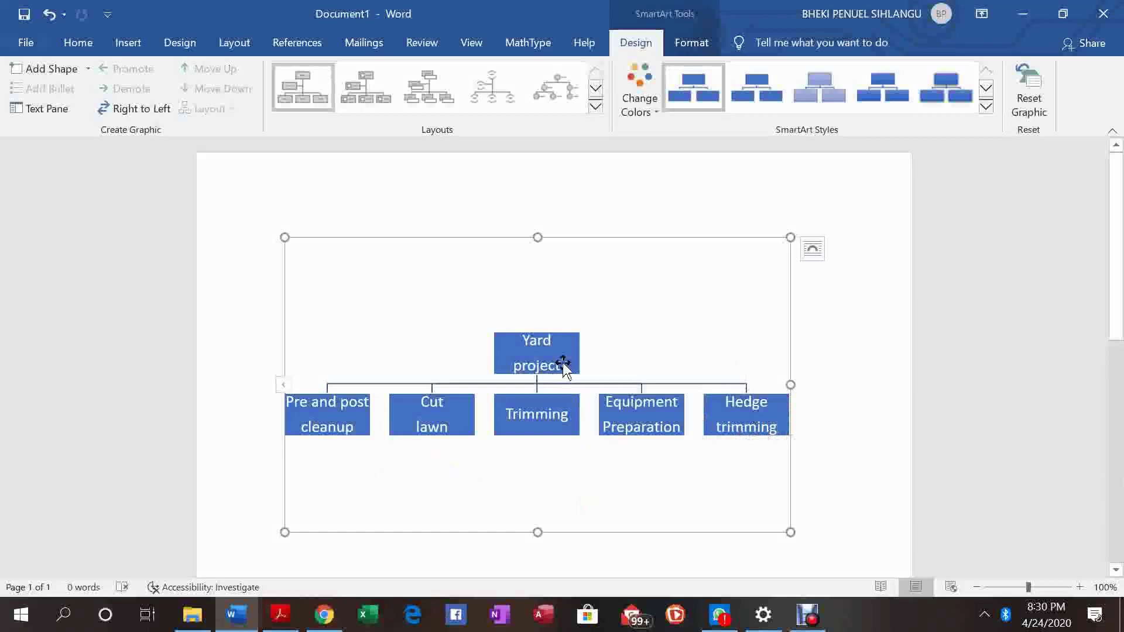
- Make the "Yard project" text in the top box bold
{"action": "left_click_drag", "start_coordinate": [546, 364], "coordinate": [520, 344]}
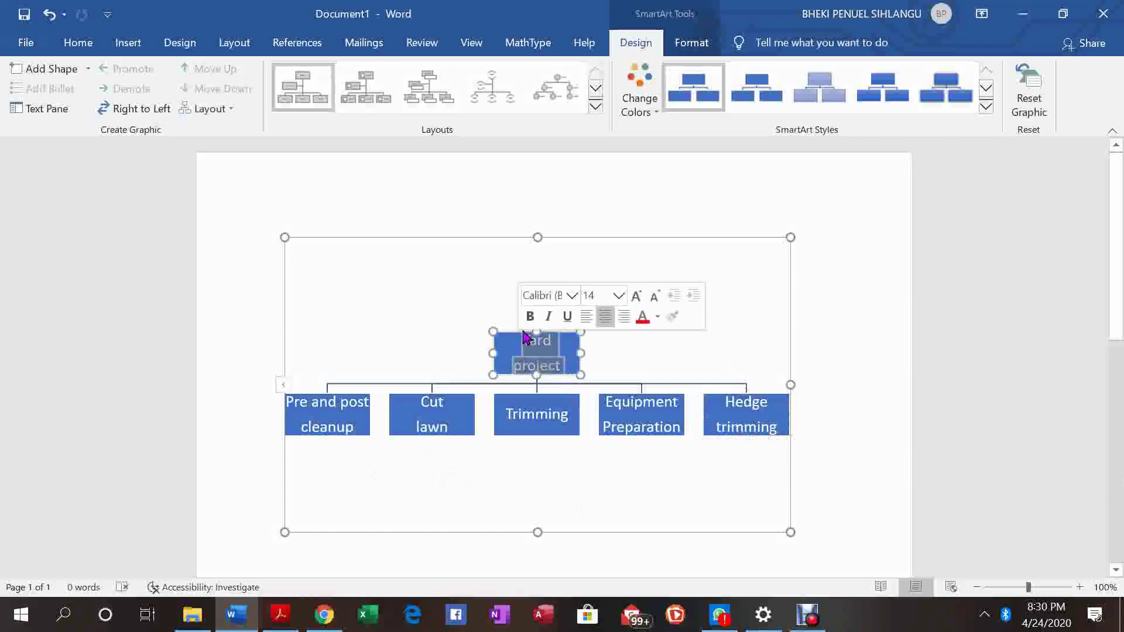
{"action": "left_click", "coordinate": [529, 323]}
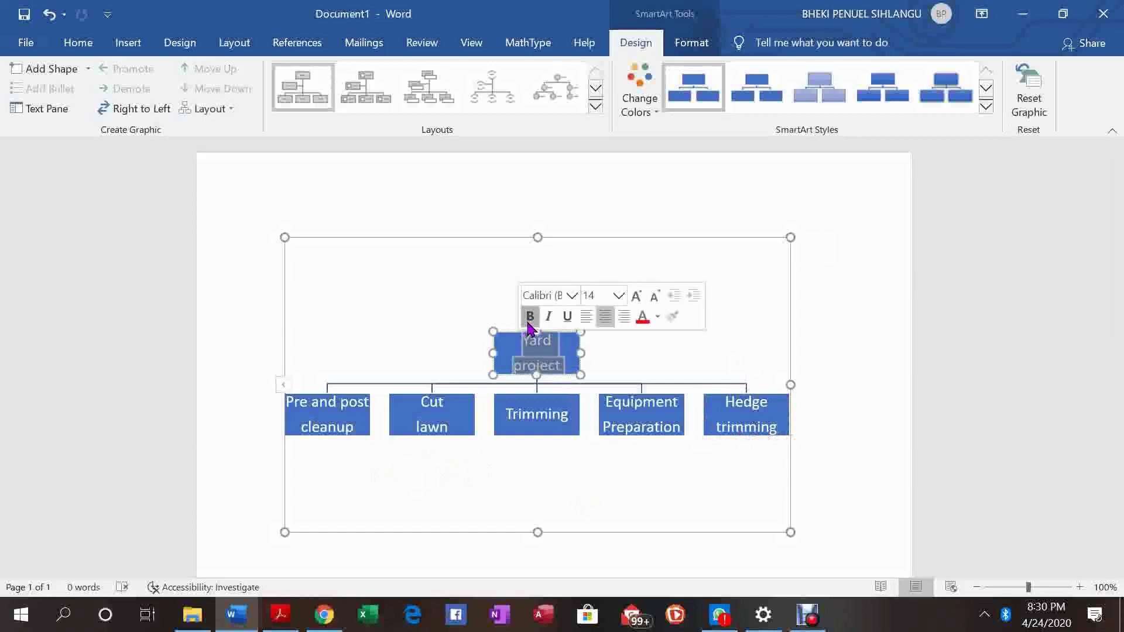
{"action": "left_click", "coordinate": [557, 499]}
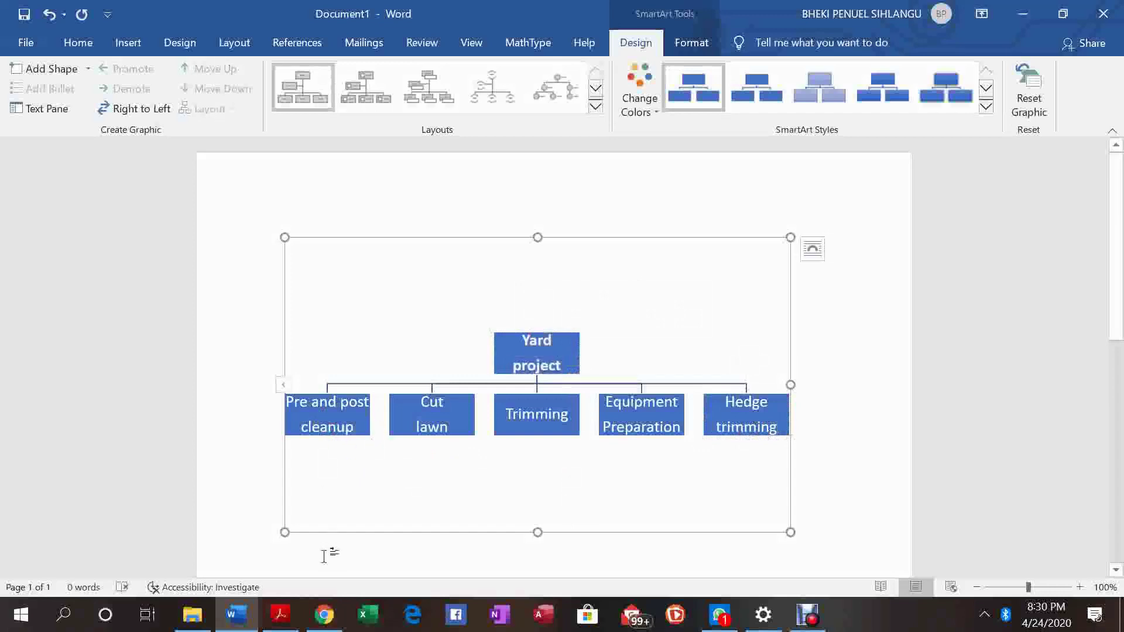
- Add a subordinate box below "Pre and post cleanup" and a second one after it at the same level
{"action": "left_click", "coordinate": [330, 413]}
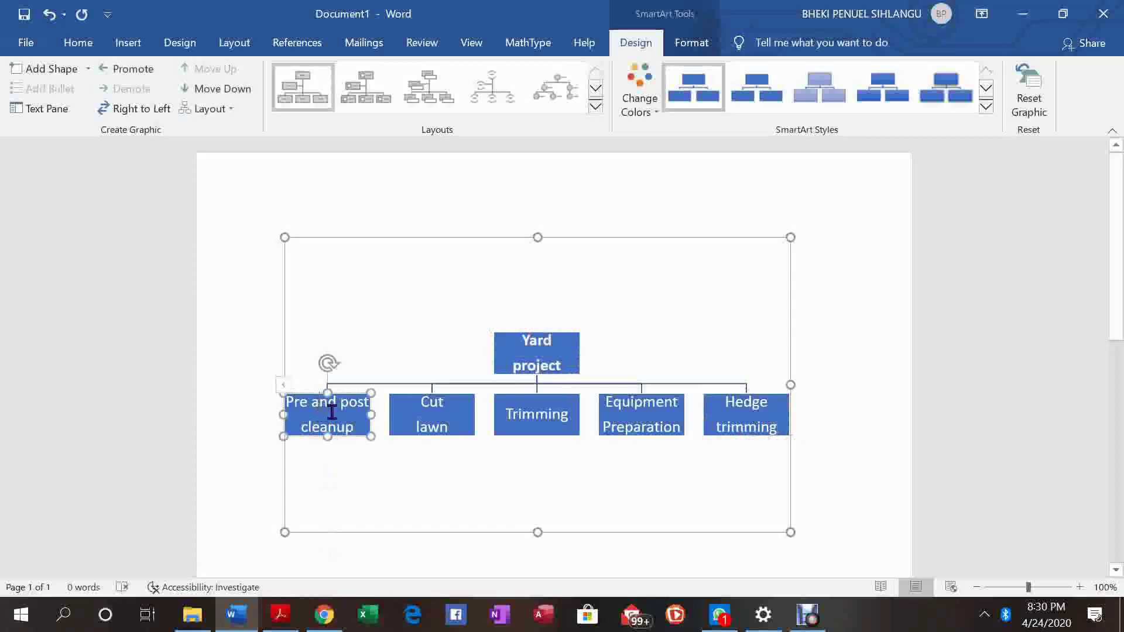
{"action": "right_click", "coordinate": [332, 412]}
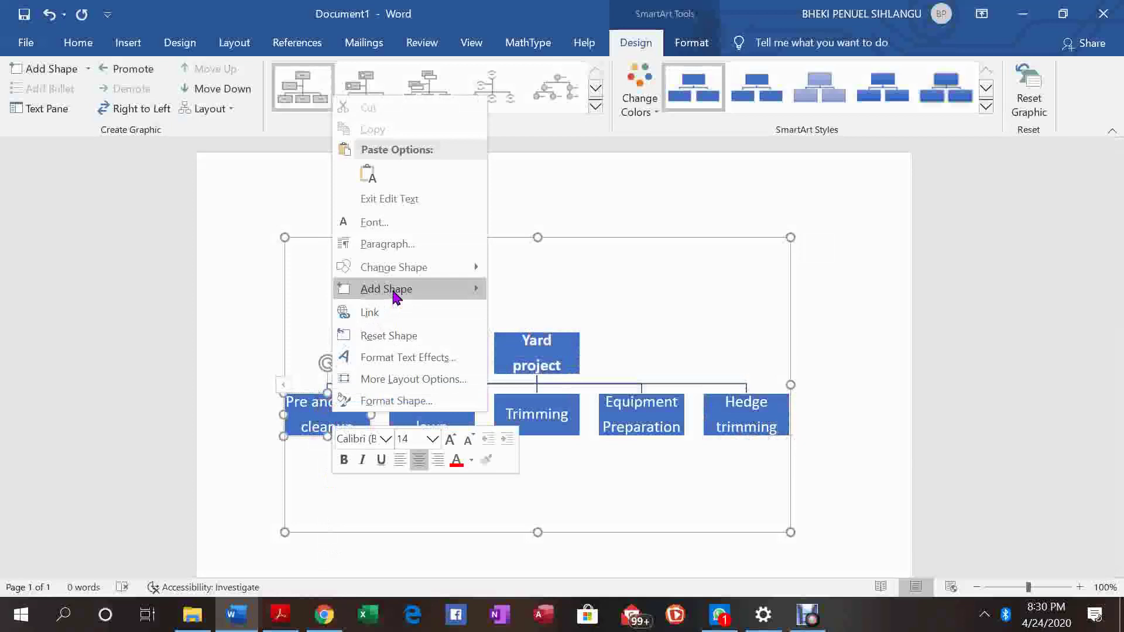
{"action": "mouse_move", "coordinate": [436, 297]}
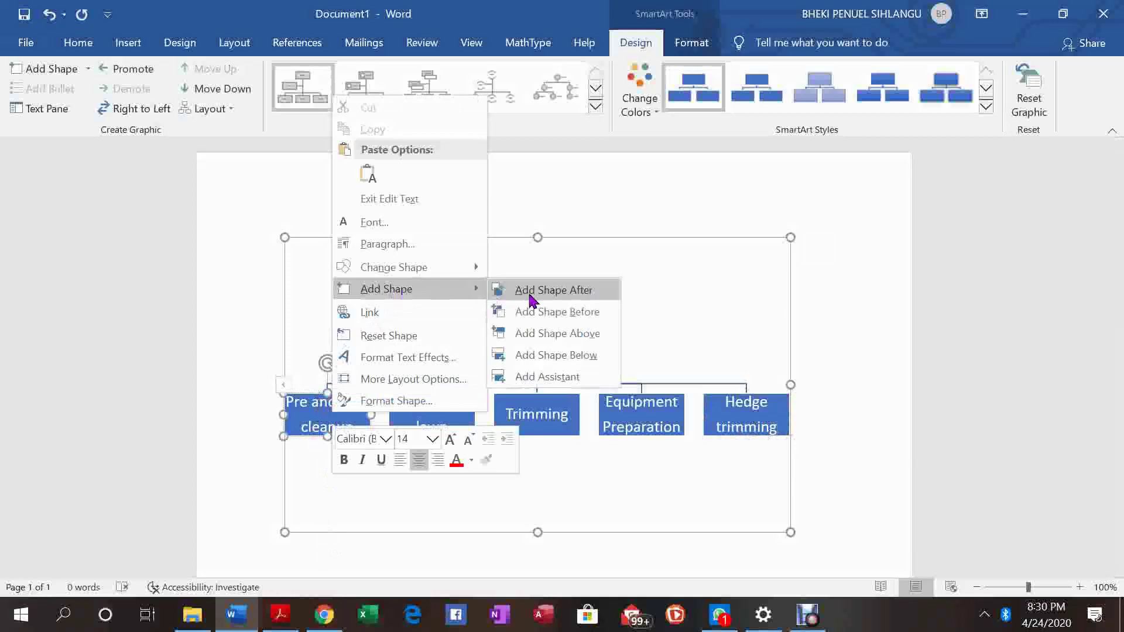
{"action": "left_click", "coordinate": [566, 355]}
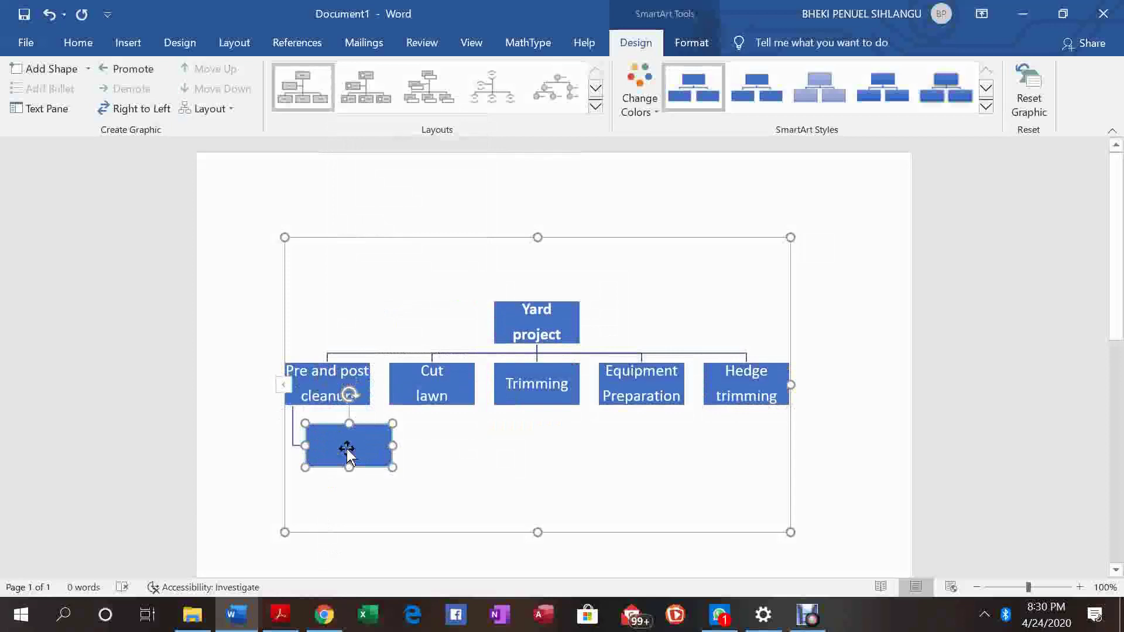
{"action": "right_click", "coordinate": [347, 453]}
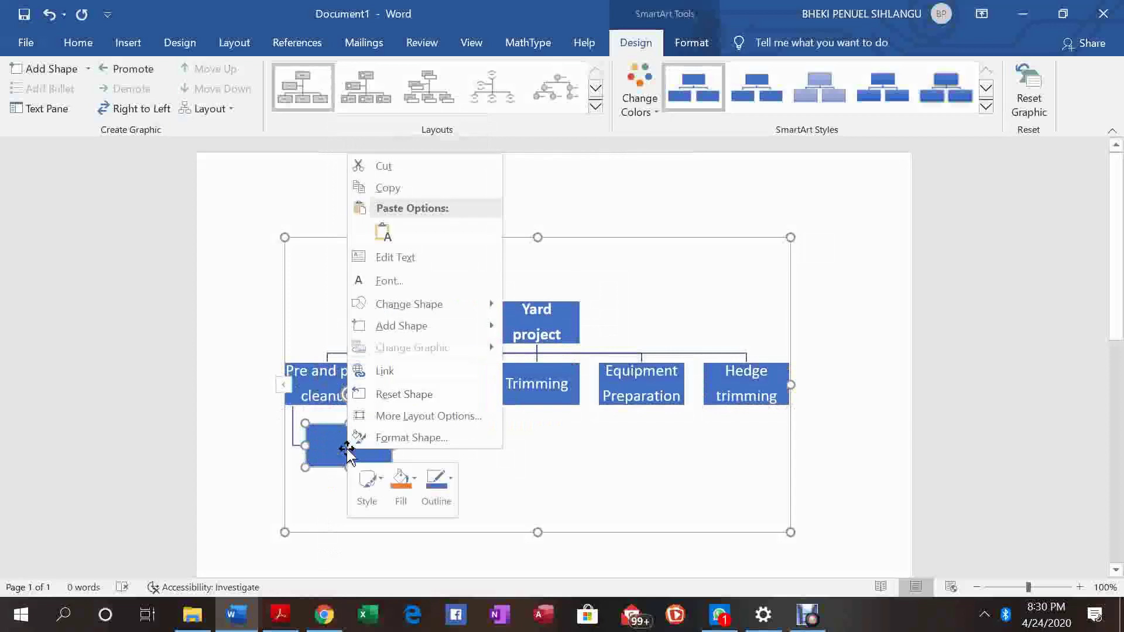
{"action": "mouse_move", "coordinate": [414, 326]}
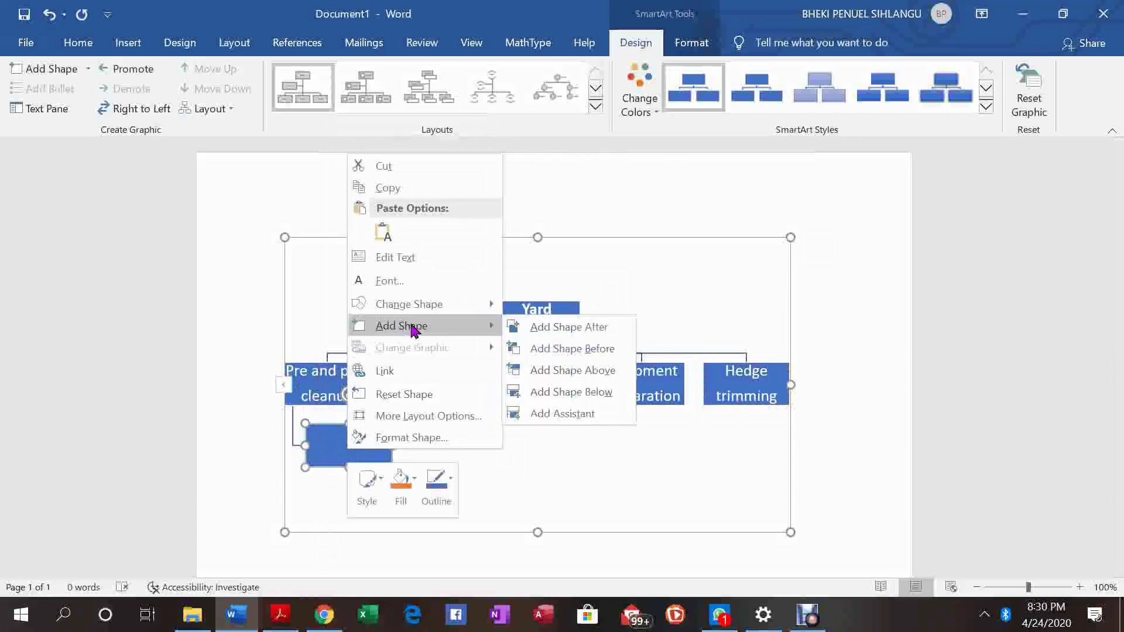
{"action": "left_click", "coordinate": [531, 328]}
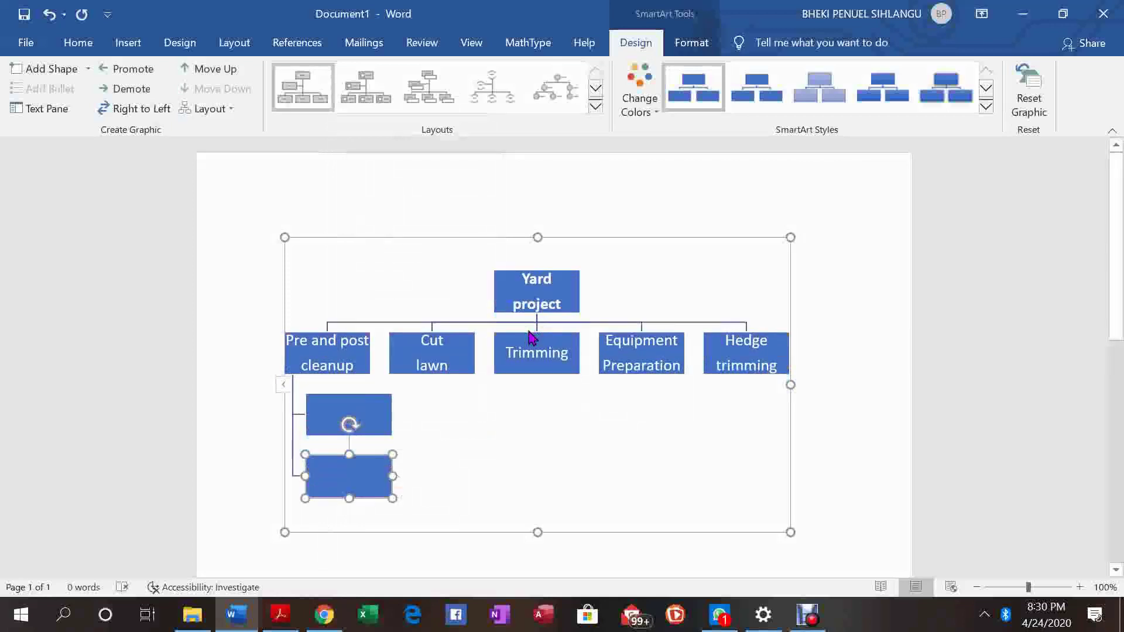
- Set the font size of the first empty box under "Pre and post cleanup" to 14
{"action": "left_click", "coordinate": [359, 414]}
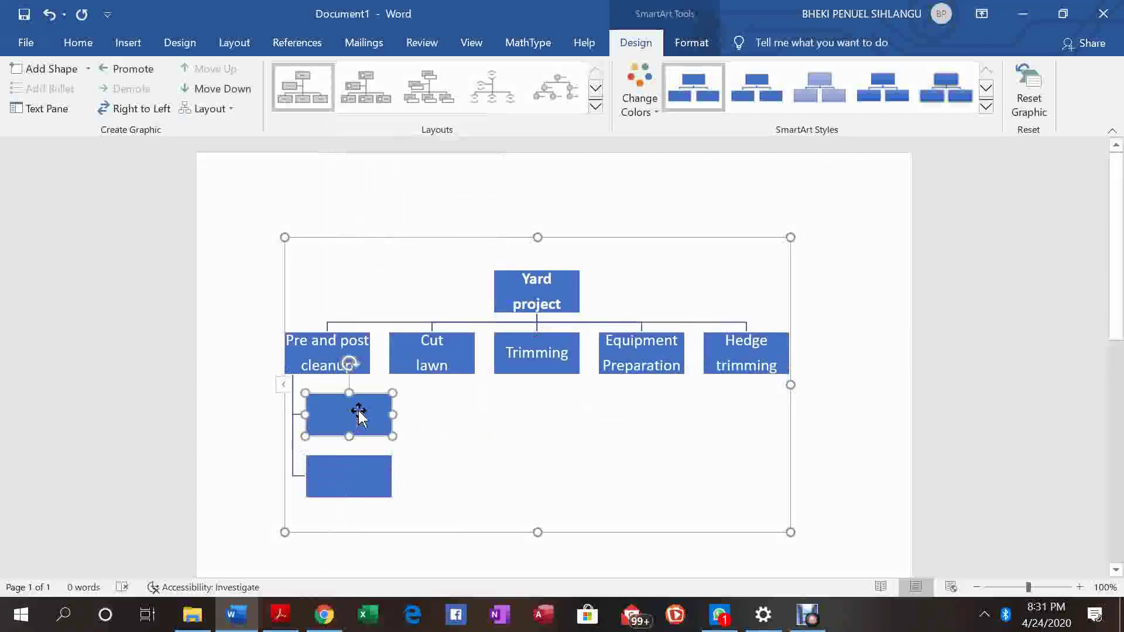
{"action": "right_click", "coordinate": [359, 412]}
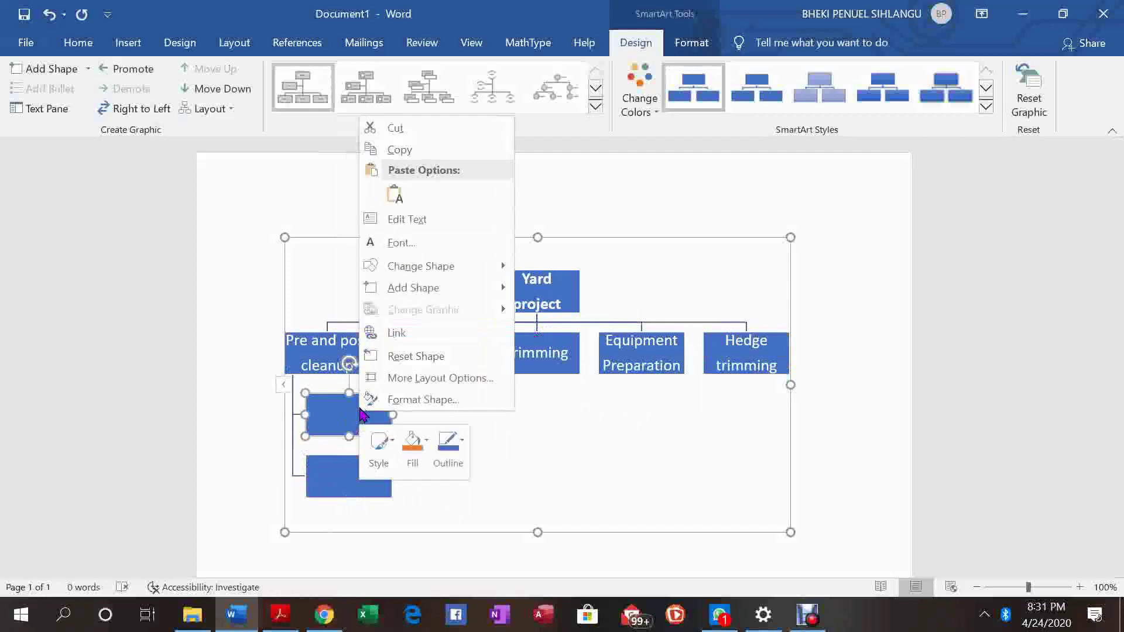
{"action": "left_click", "coordinate": [425, 248]}
{"action": "left_click", "coordinate": [688, 229]}
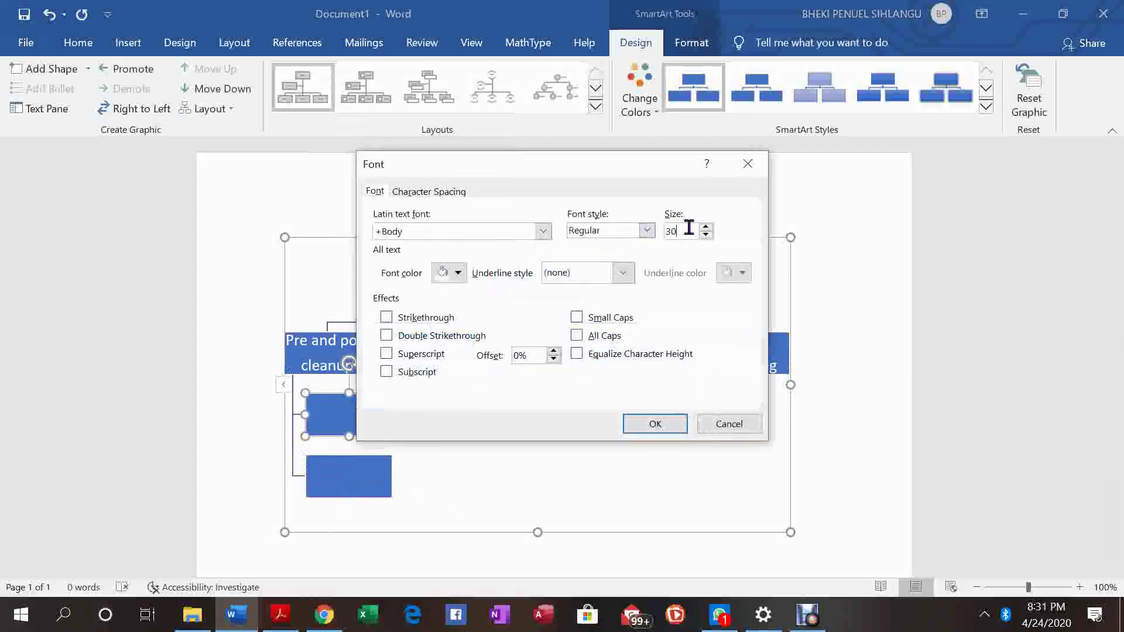
{"action": "type", "text": "14"}
{"action": "key", "text": "Return"}
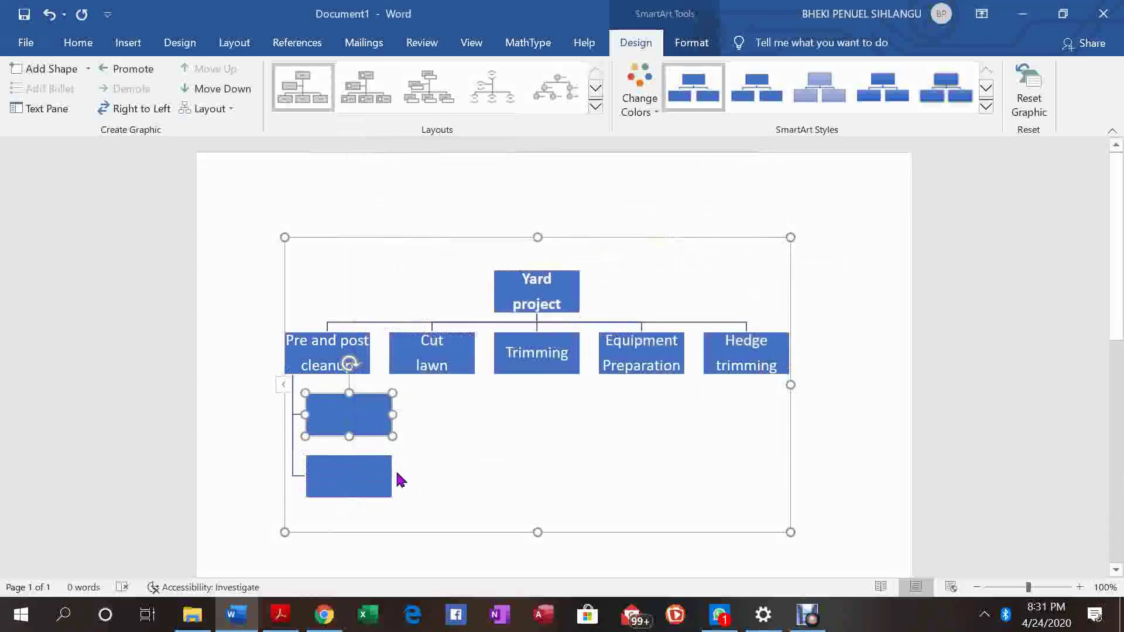
- Set the font size of the second empty box under "Pre and post cleanup" to 14
{"action": "left_click", "coordinate": [369, 476]}
{"action": "right_click", "coordinate": [367, 475]}
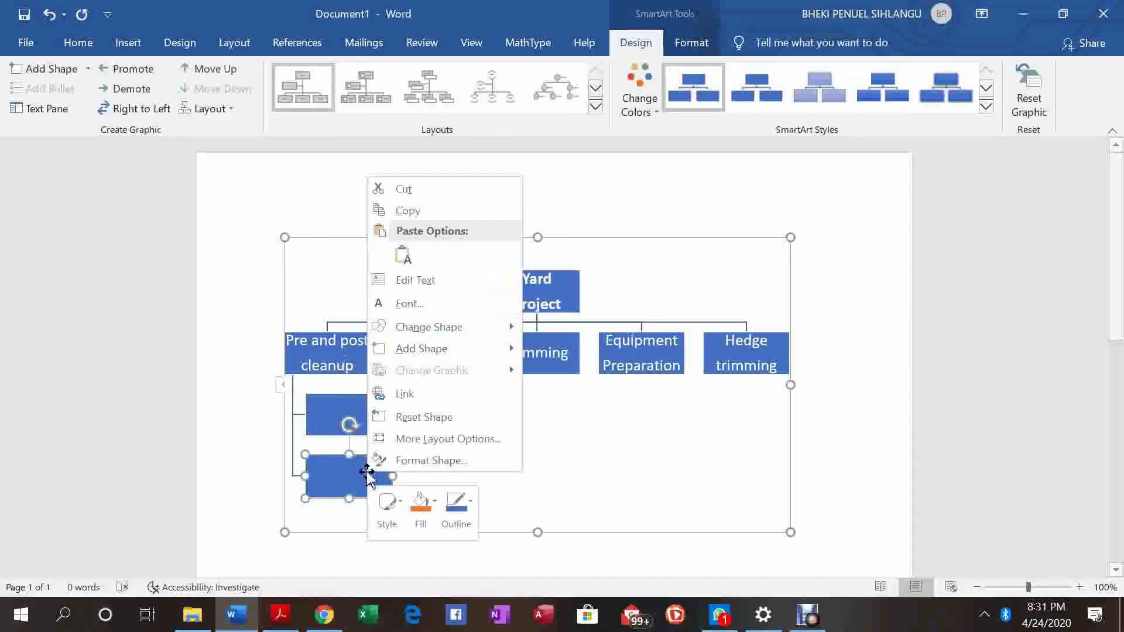
{"action": "left_click", "coordinate": [407, 304]}
{"action": "left_click", "coordinate": [679, 230]}
{"action": "type", "text": "30"}
{"action": "key", "text": "BackSpace"}
{"action": "key", "text": "BackSpace"}
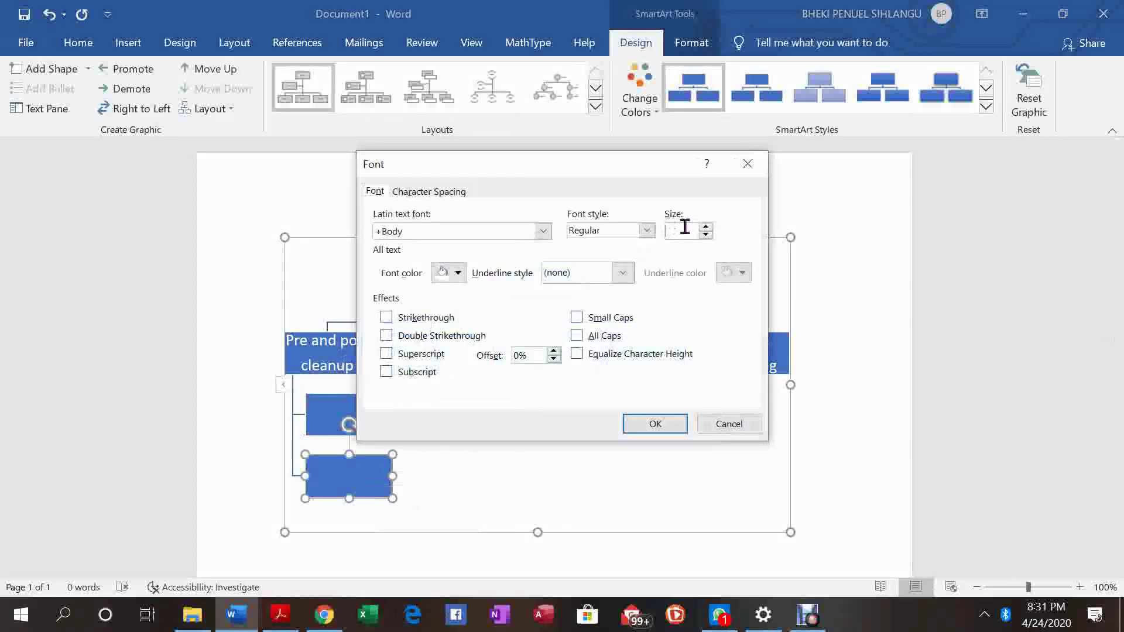
{"action": "type", "text": "14"}
{"action": "key", "text": "Return"}
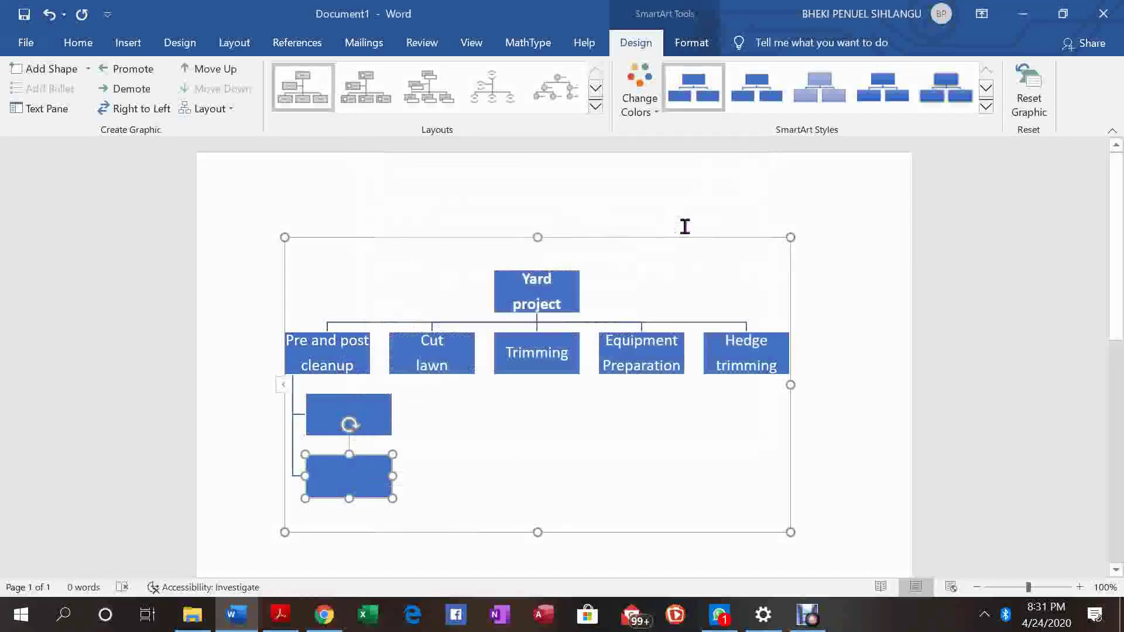
- Add a third subordinate box under "Pre and post cleanup", after the second one at the same level
{"action": "right_click", "coordinate": [368, 472]}
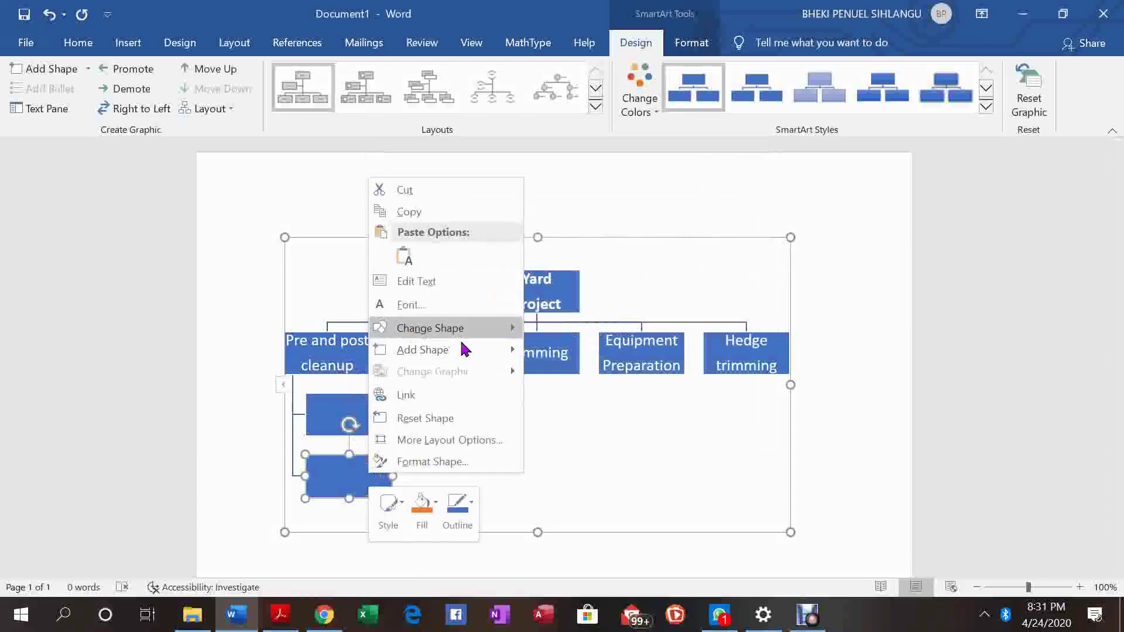
{"action": "mouse_move", "coordinate": [448, 351]}
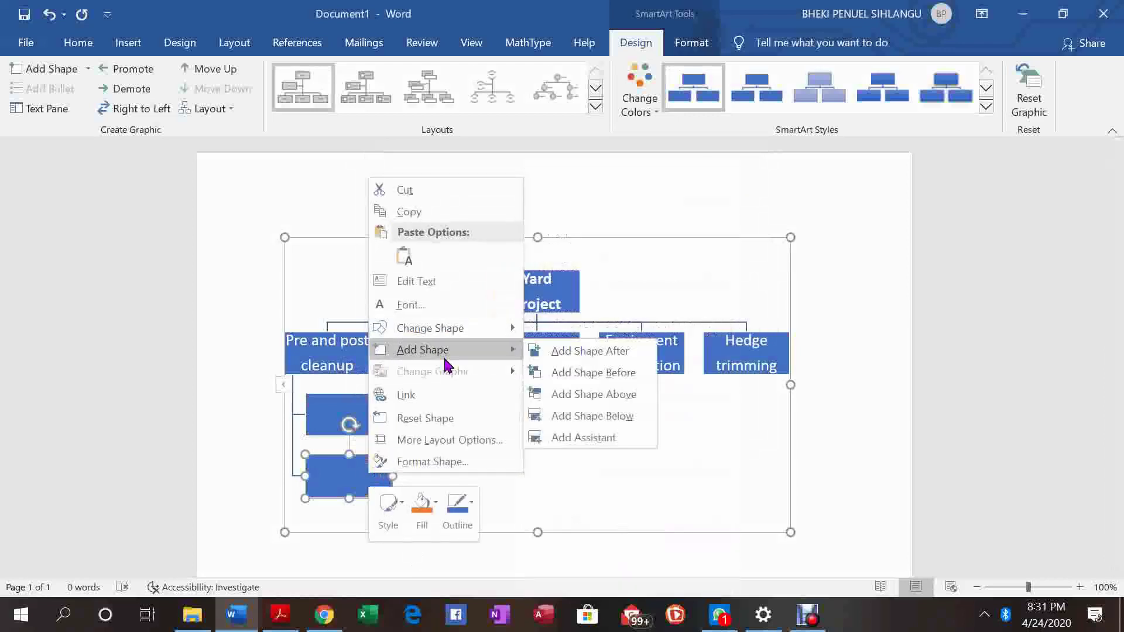
{"action": "left_click", "coordinate": [555, 353]}
{"action": "left_click", "coordinate": [358, 381]}
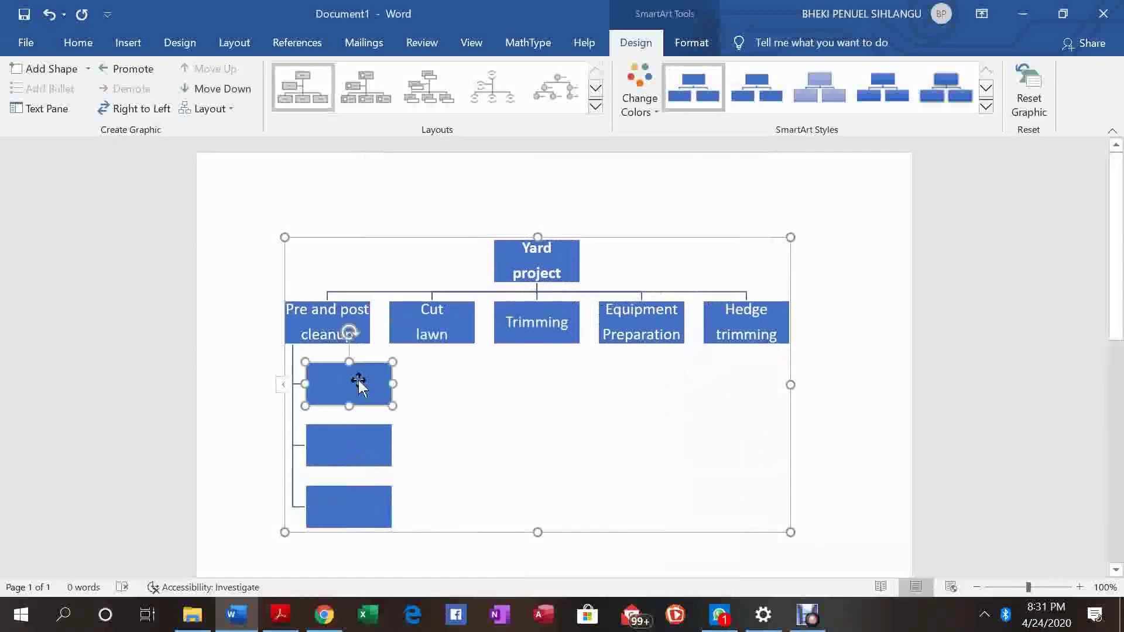
- Set the font size of the third empty box under "Pre and post cleanup" to 14
{"action": "left_click", "coordinate": [346, 497]}
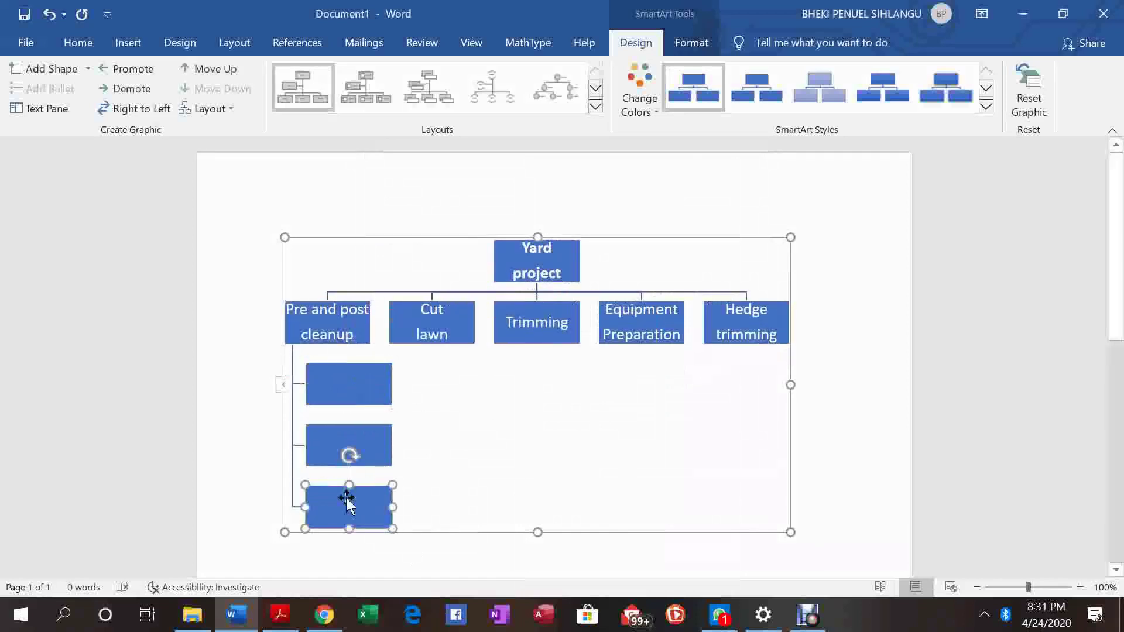
{"action": "right_click", "coordinate": [346, 498]}
{"action": "left_click", "coordinate": [389, 330]}
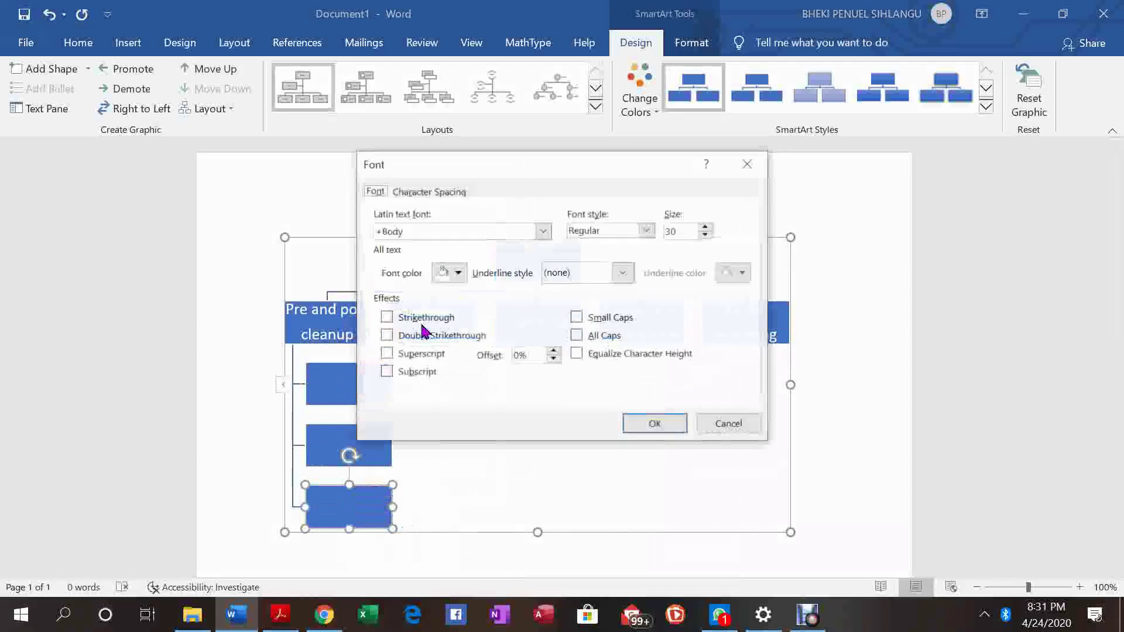
{"action": "left_click", "coordinate": [687, 229]}
{"action": "key", "text": "BackSpace"}
{"action": "type", "text": "16"}
{"action": "key", "text": "Return"}
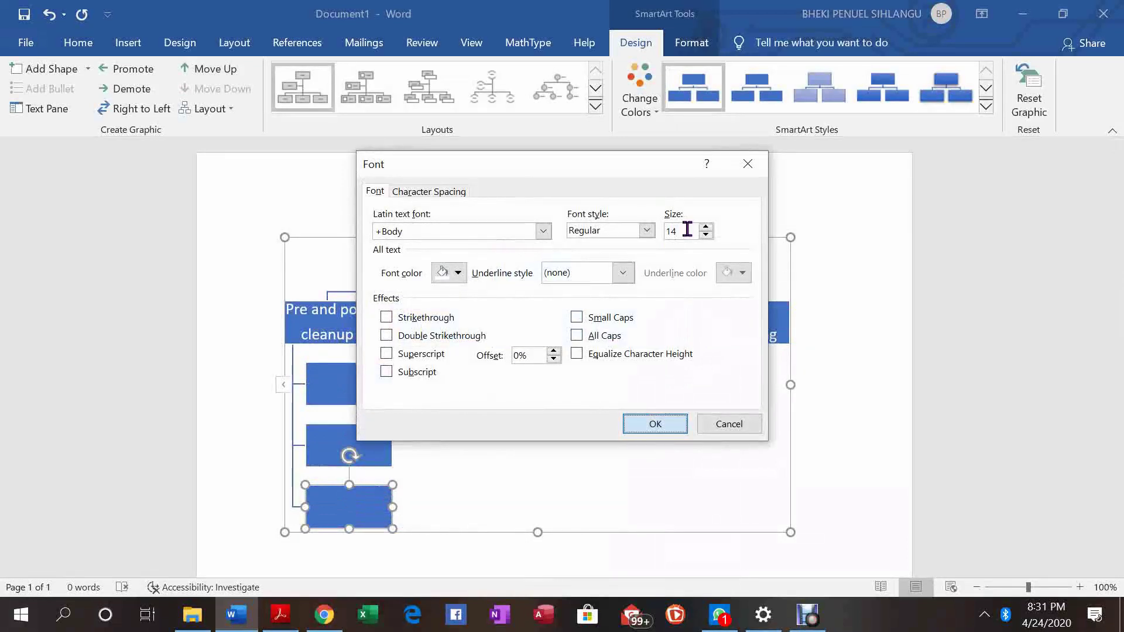
- Label the first box under "Pre and post cleanup" as "Pick up trash-15"
{"action": "left_click", "coordinate": [362, 377]}
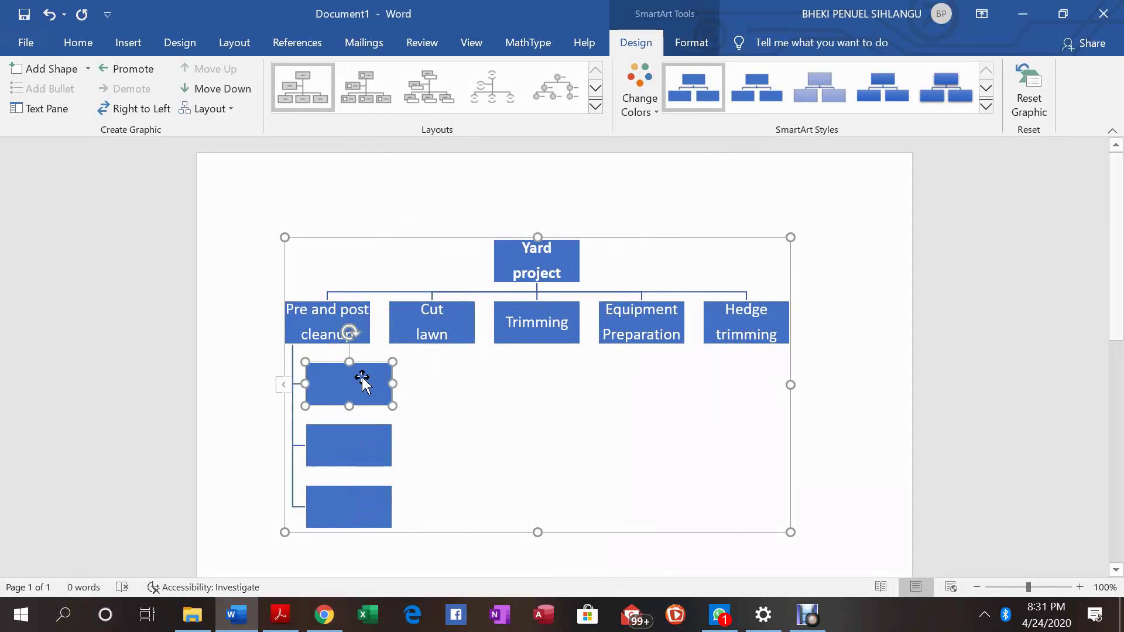
{"action": "type", "text": "Pic"}
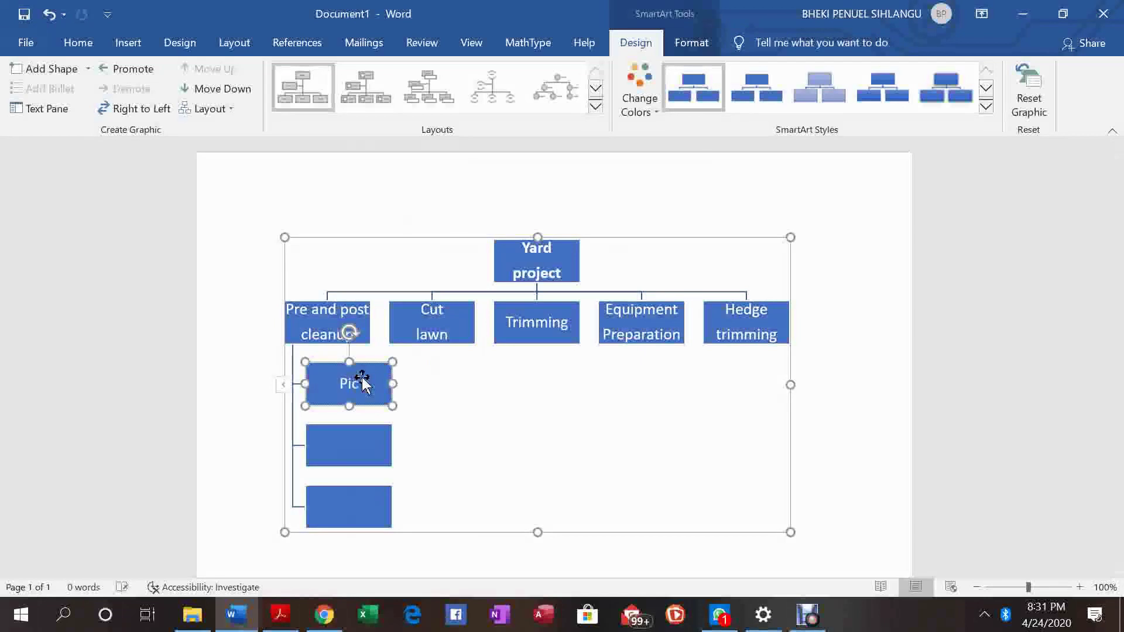
{"action": "type", "text": "k up trash-"}
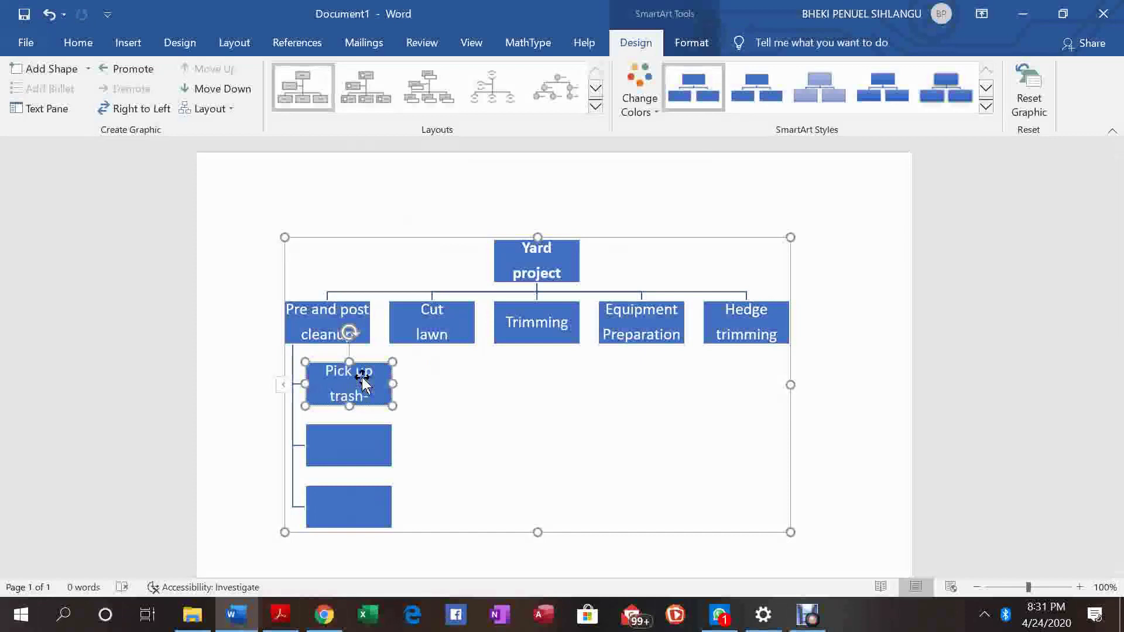
{"action": "type", "text": "15"}
- Label the second box under "Pre and post cleanup" as "Rag grass-10"
{"action": "left_click", "coordinate": [361, 455]}
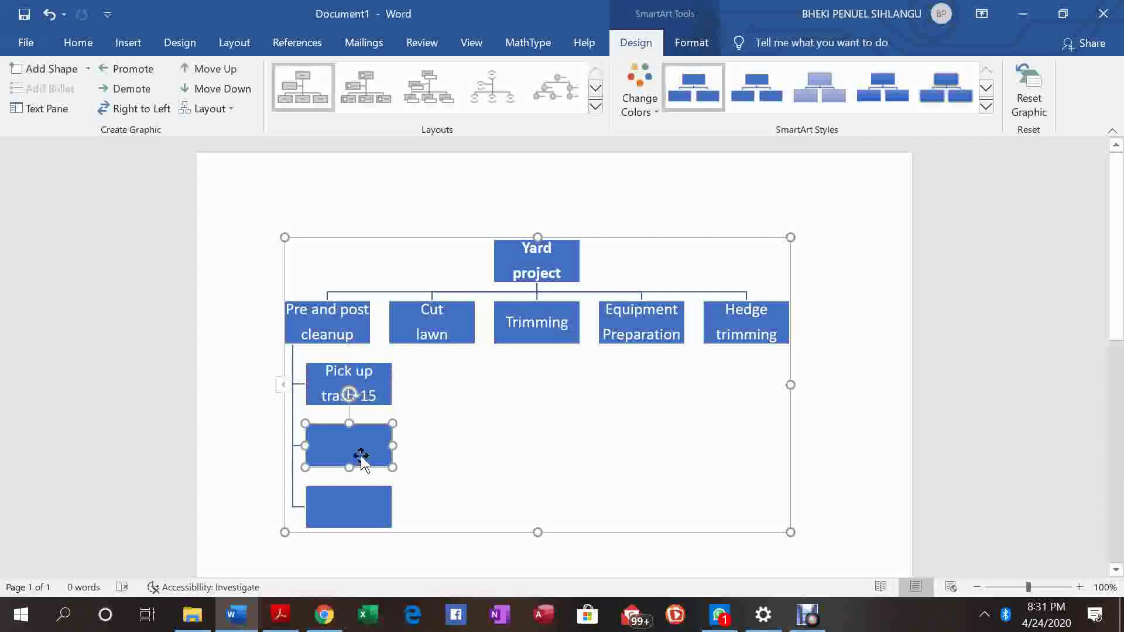
{"action": "type", "text": "R"}
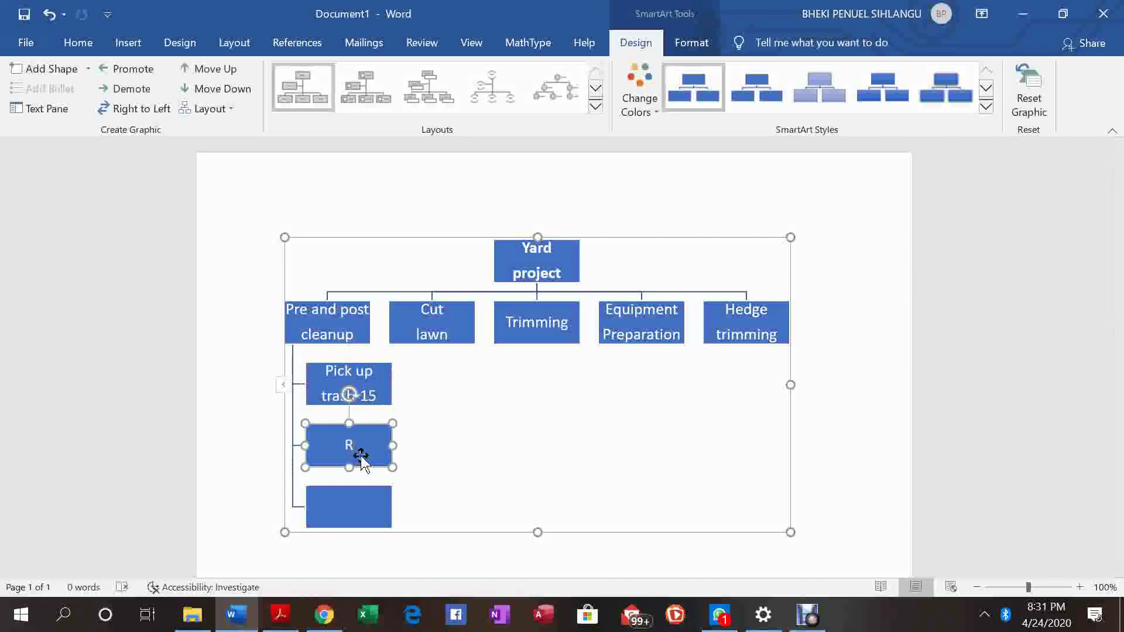
{"action": "type", "text": "ag grass-10"}
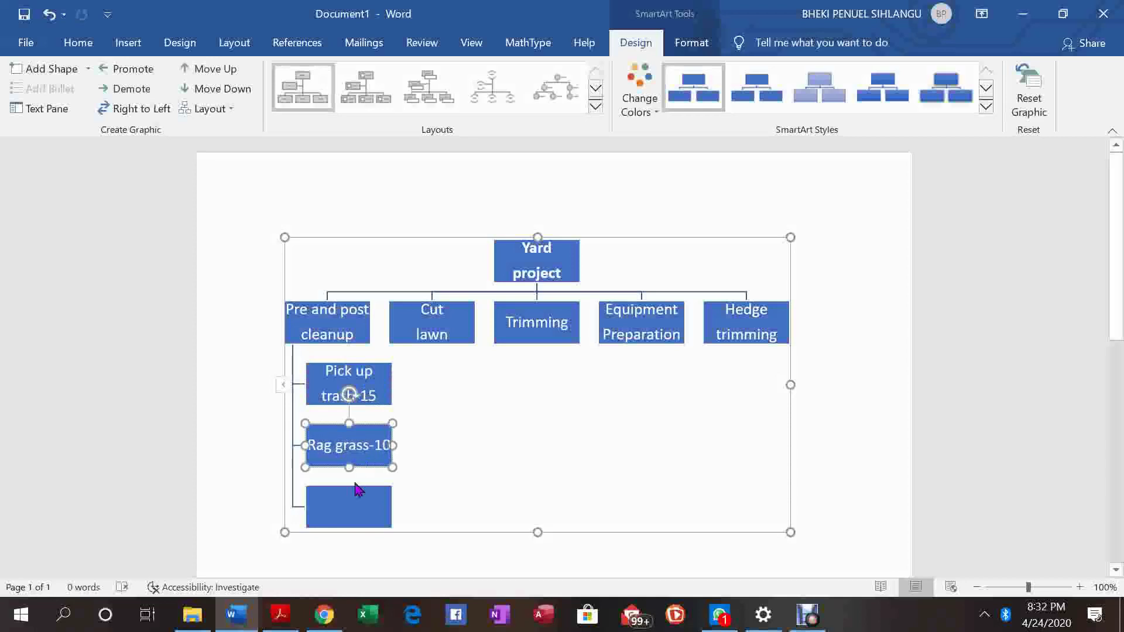
- Label the third box under "Pre and post cleanup" as "haul the dump-45", with "dump-45" on its own line
{"action": "left_click", "coordinate": [352, 497]}
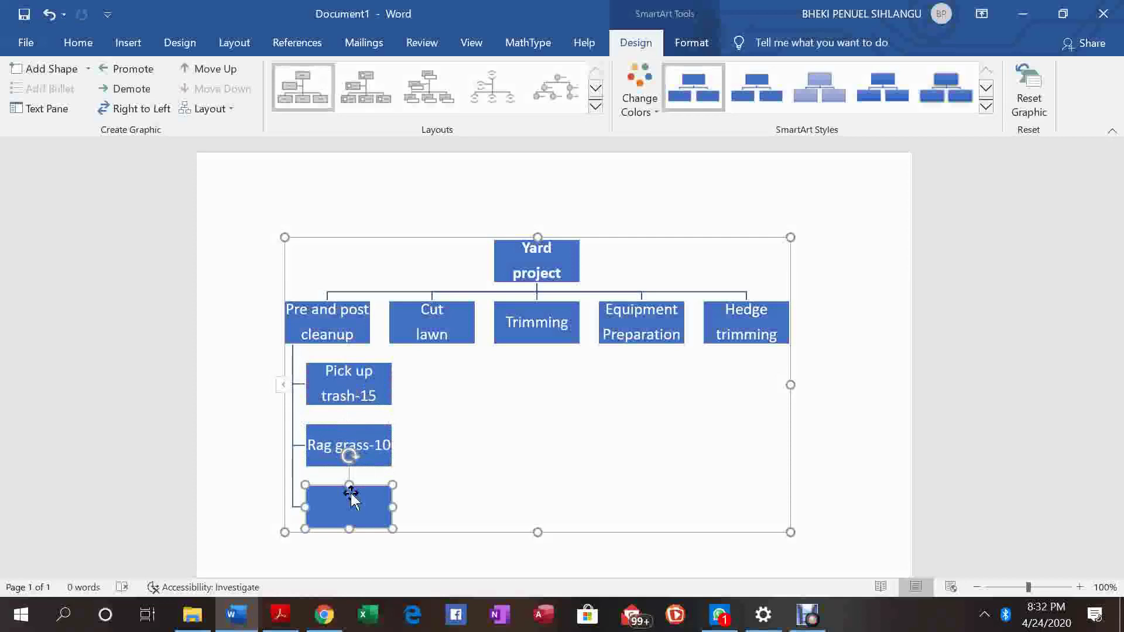
{"action": "type", "text": "hau"}
{"action": "type", "text": "l"}
{"action": "type", "text": " line"}
{"action": "key", "text": "Return"}
{"action": "type", "text": "dump-45"}
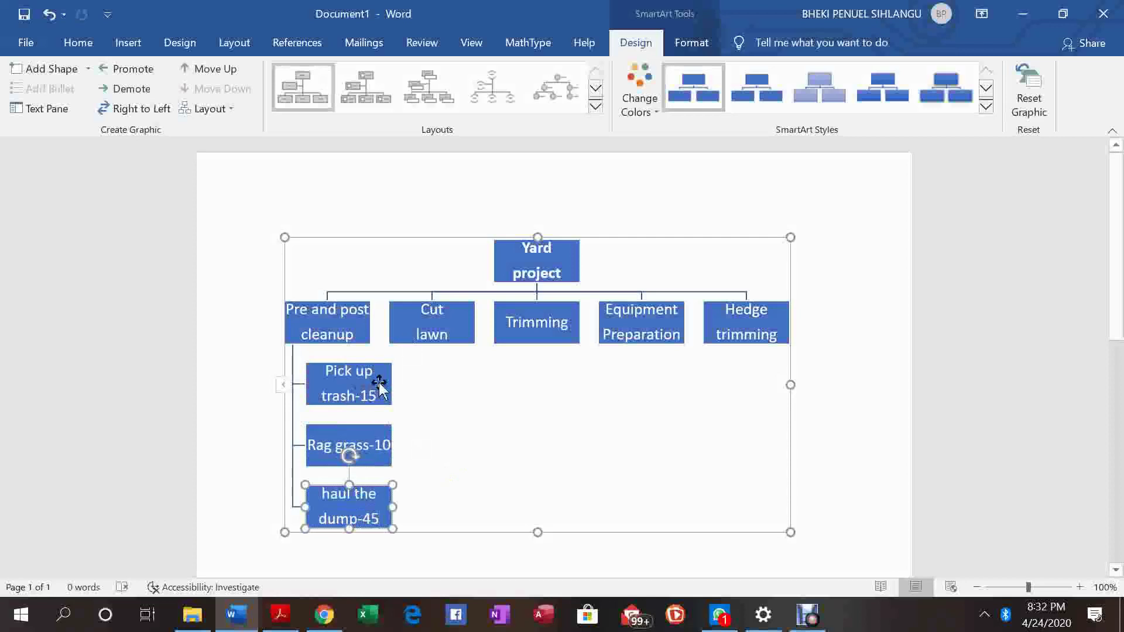
{"action": "left_click", "coordinate": [388, 387]}
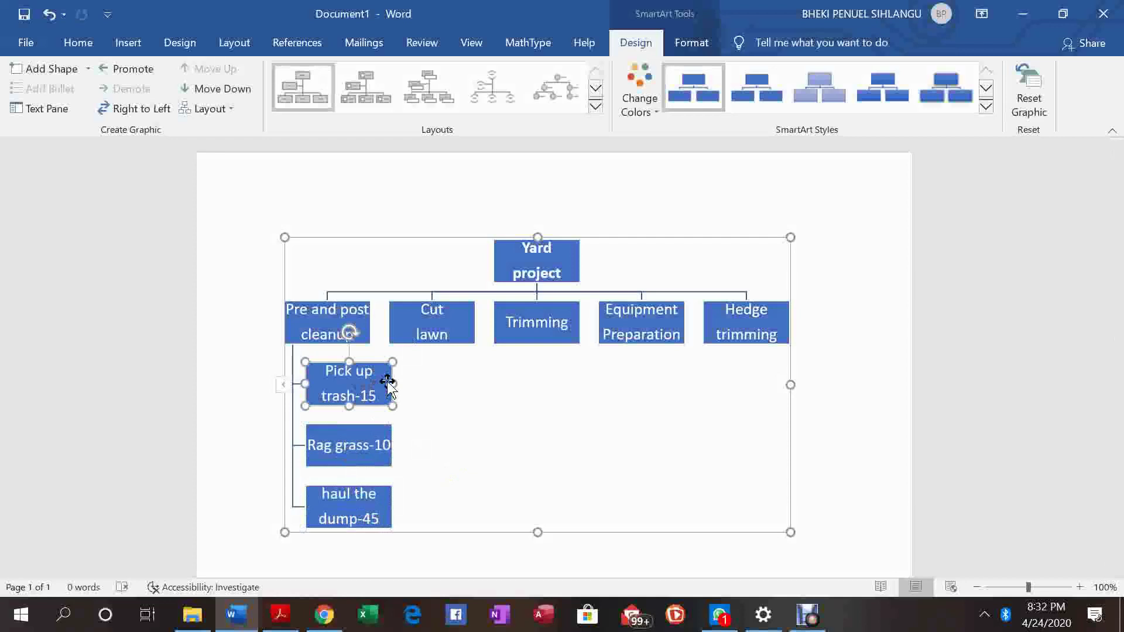
{"action": "right_click", "coordinate": [388, 382]}
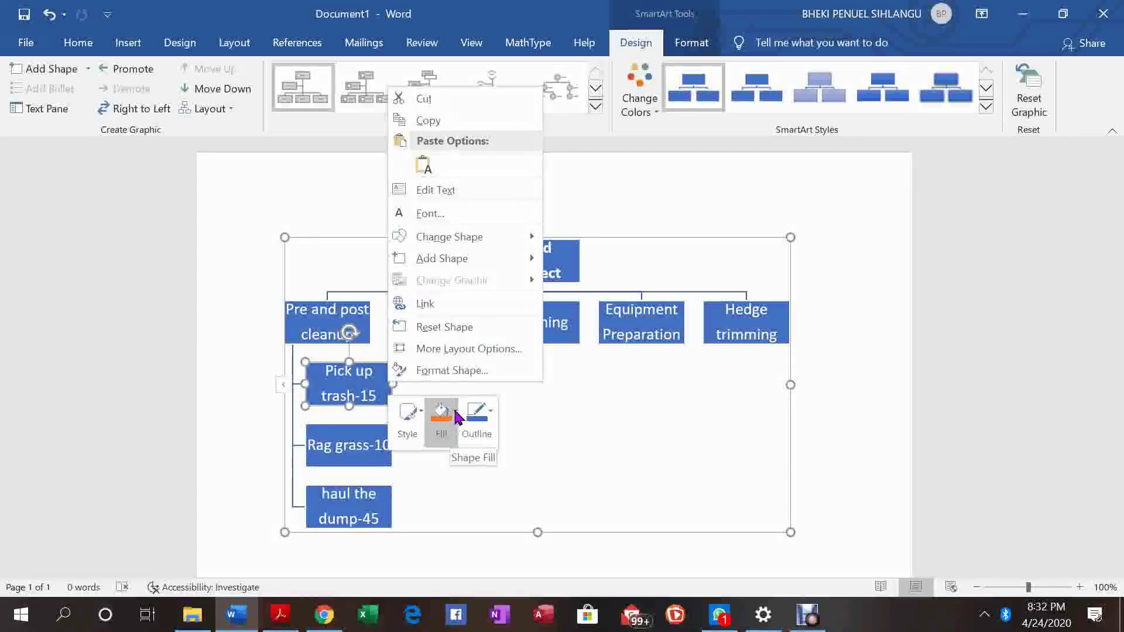
{"action": "left_click", "coordinate": [455, 416]}
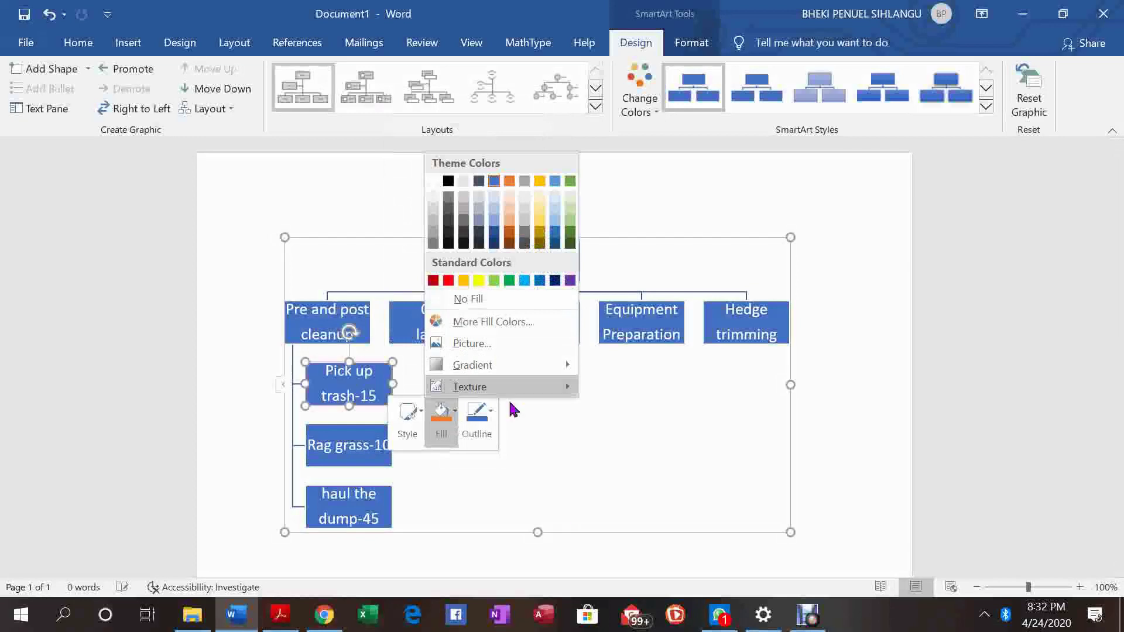
{"action": "left_click", "coordinate": [386, 433]}
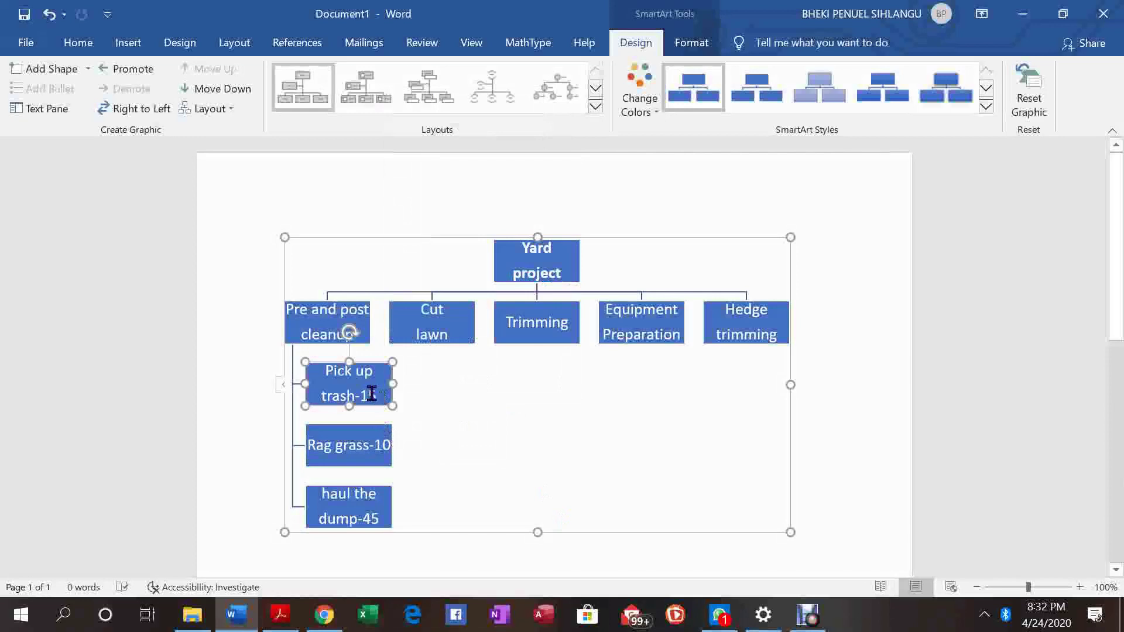
- Change the text color in the "Pick up trash-15" and "Rag grass-10" boxes to black
{"action": "left_click_drag", "start_coordinate": [371, 394], "coordinate": [327, 381]}
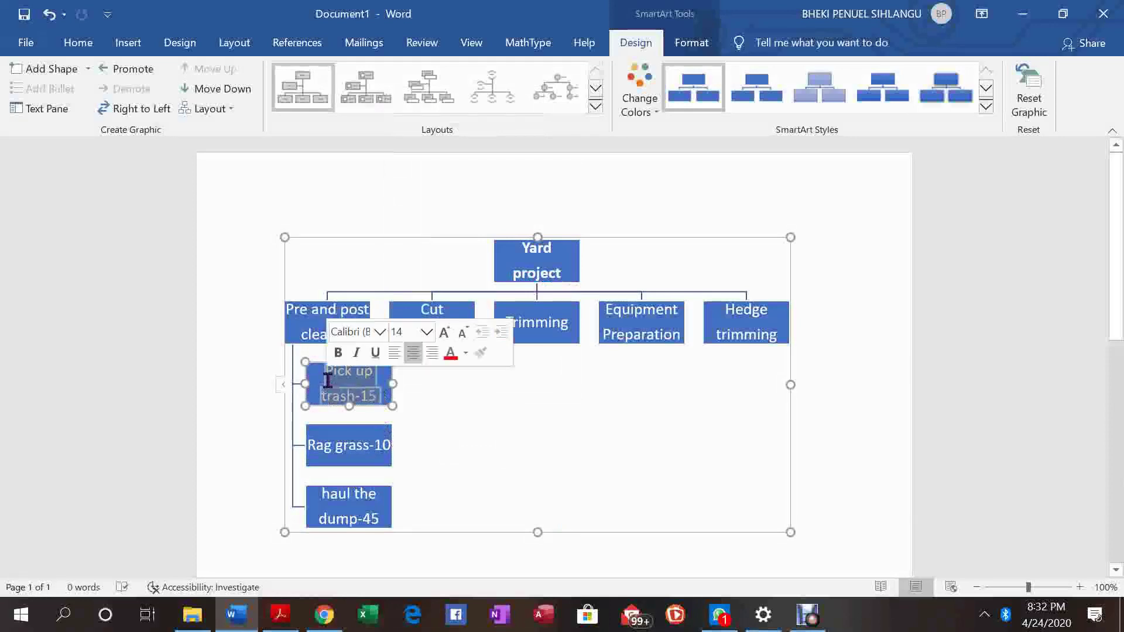
{"action": "left_click", "coordinate": [466, 354]}
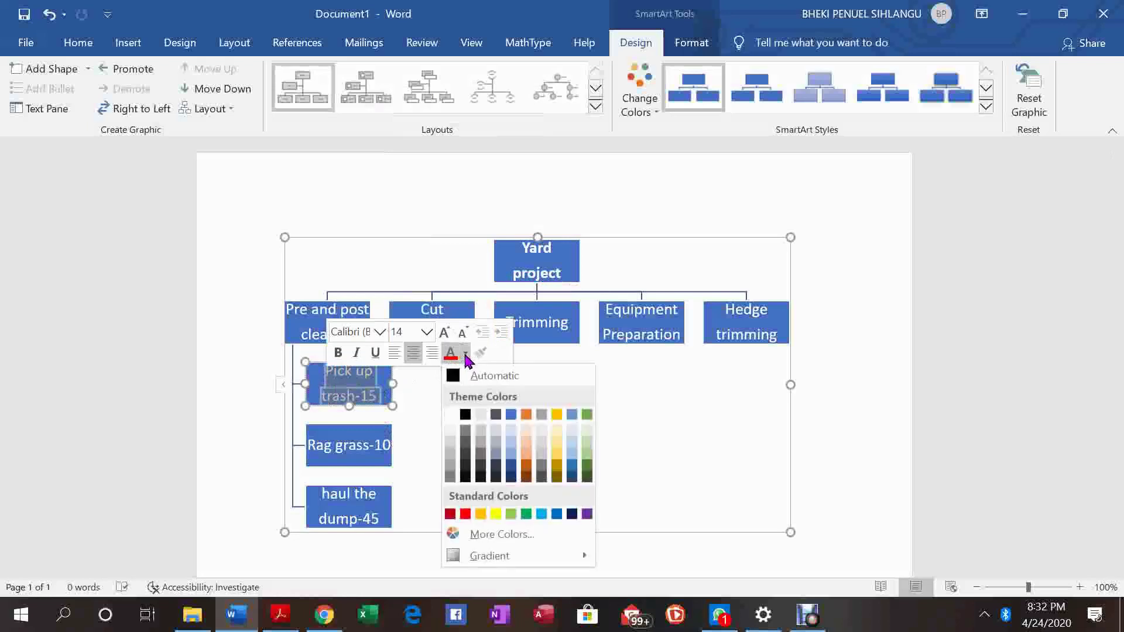
{"action": "left_click", "coordinate": [466, 415]}
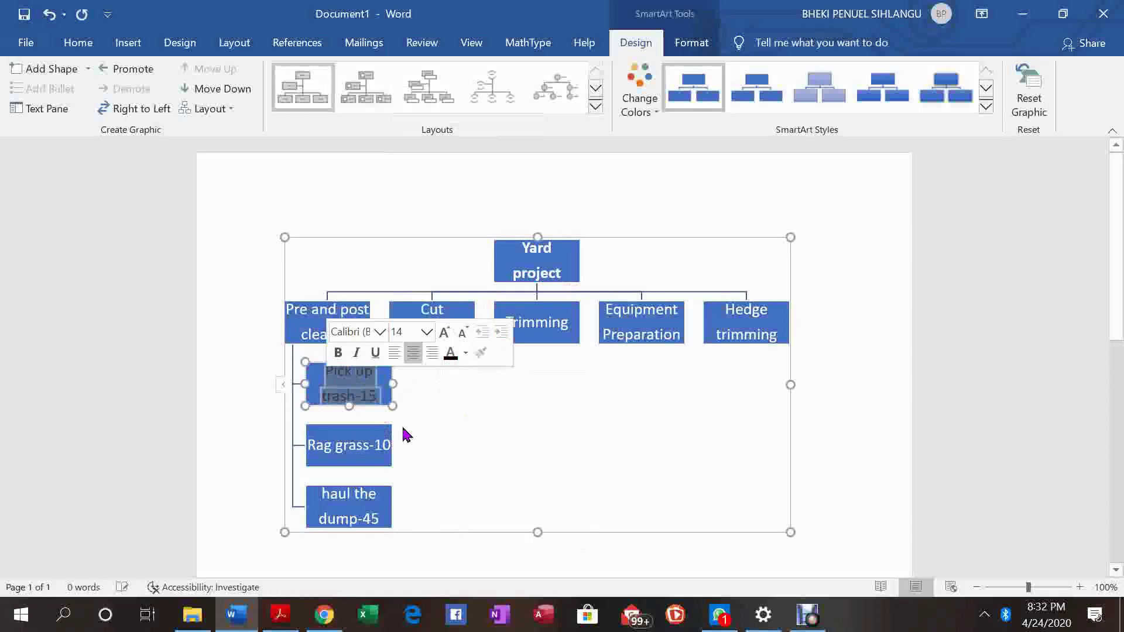
{"action": "left_click_drag", "start_coordinate": [309, 446], "coordinate": [391, 446]}
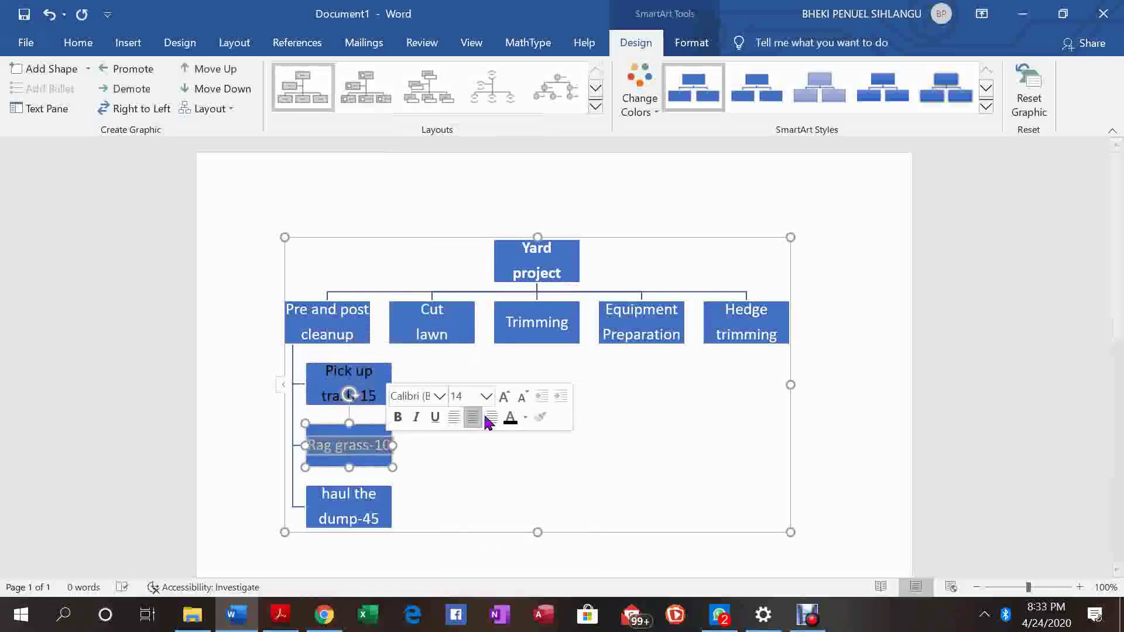
{"action": "left_click", "coordinate": [510, 417]}
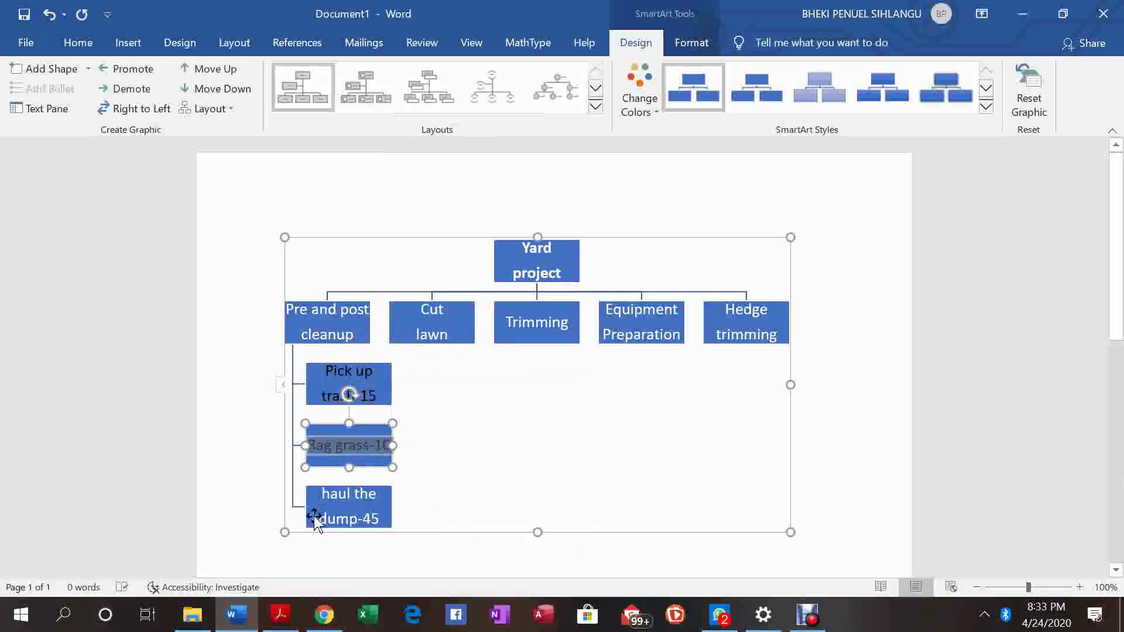
- Change the text color of both lines in the "haul the dump-45" box to black
{"action": "mouse_move", "coordinate": [327, 518]}
{"action": "left_mouse_down"}
{"action": "mouse_move", "coordinate": [374, 516]}
{"action": "mouse_move", "coordinate": [364, 495]}
{"action": "mouse_move", "coordinate": [338, 508]}
{"action": "left_mouse_up"}
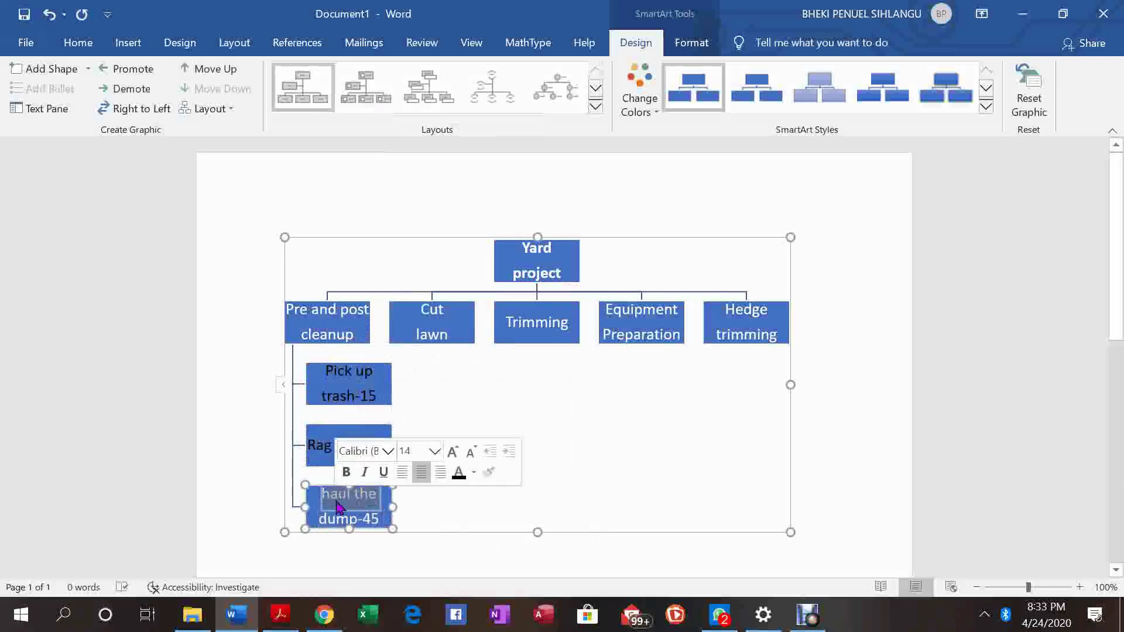
{"action": "left_click", "coordinate": [458, 472]}
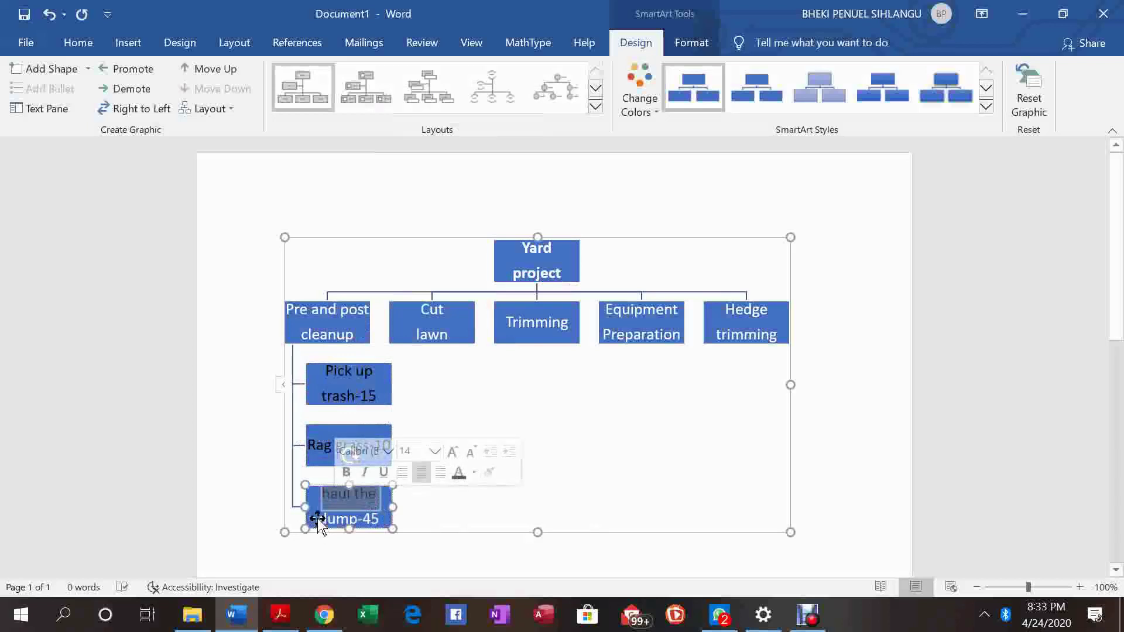
{"action": "left_click_drag", "start_coordinate": [326, 519], "coordinate": [384, 521]}
{"action": "left_click", "coordinate": [376, 518]}
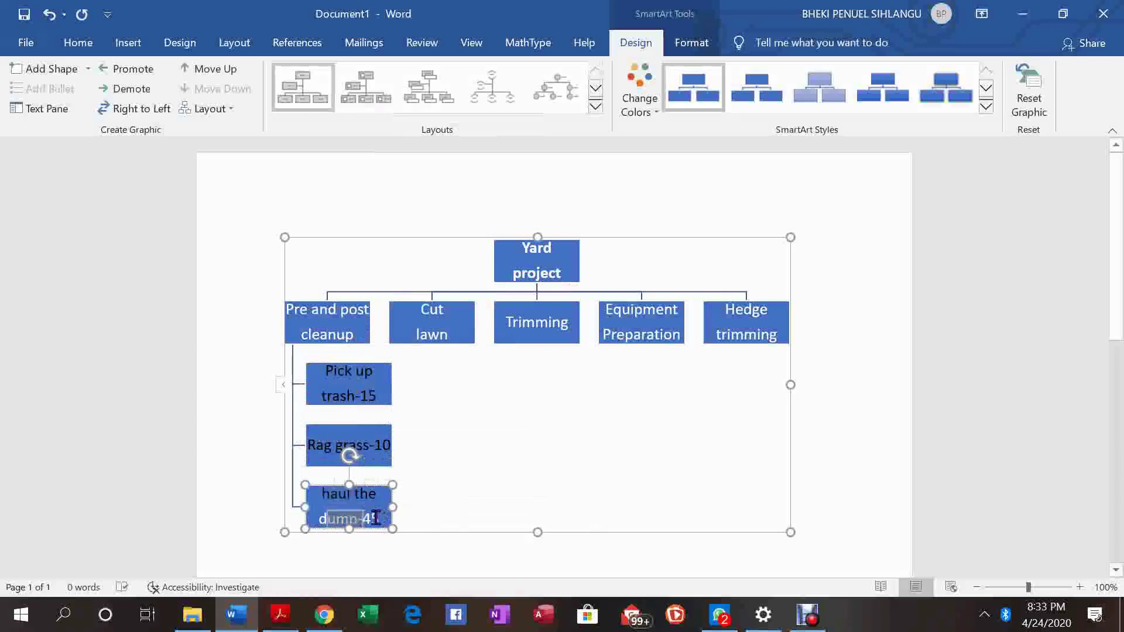
{"action": "triple_click", "coordinate": [375, 518]}
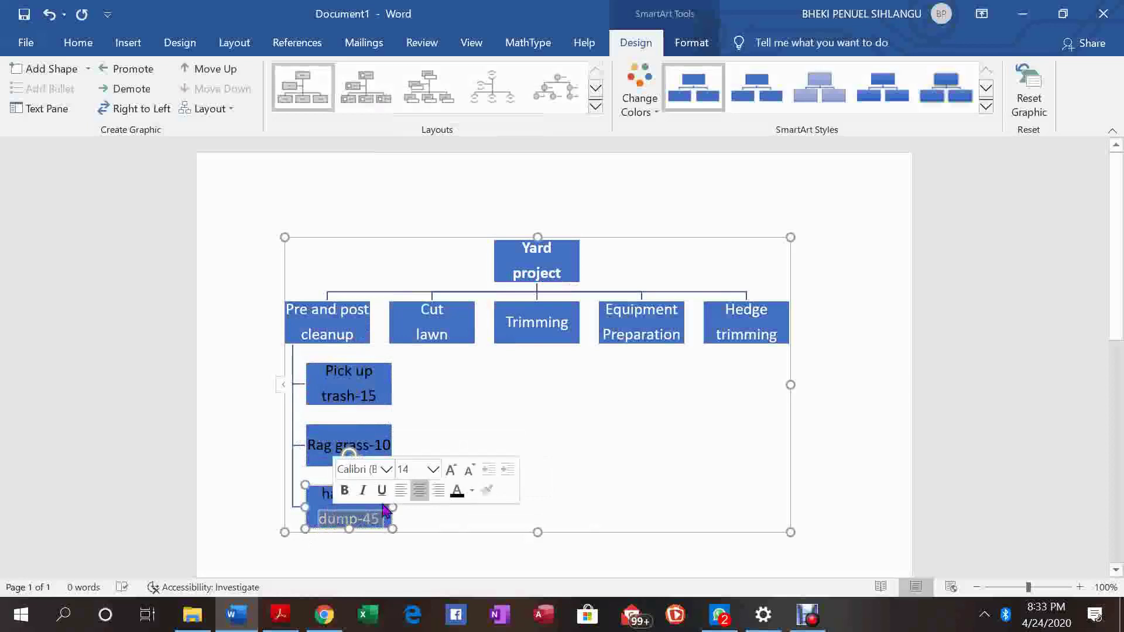
{"action": "left_click", "coordinate": [413, 404]}
- Remove the fill from the "Pick up trash-15" box and select the "Rag grass-10" box
{"action": "left_click", "coordinate": [381, 392]}
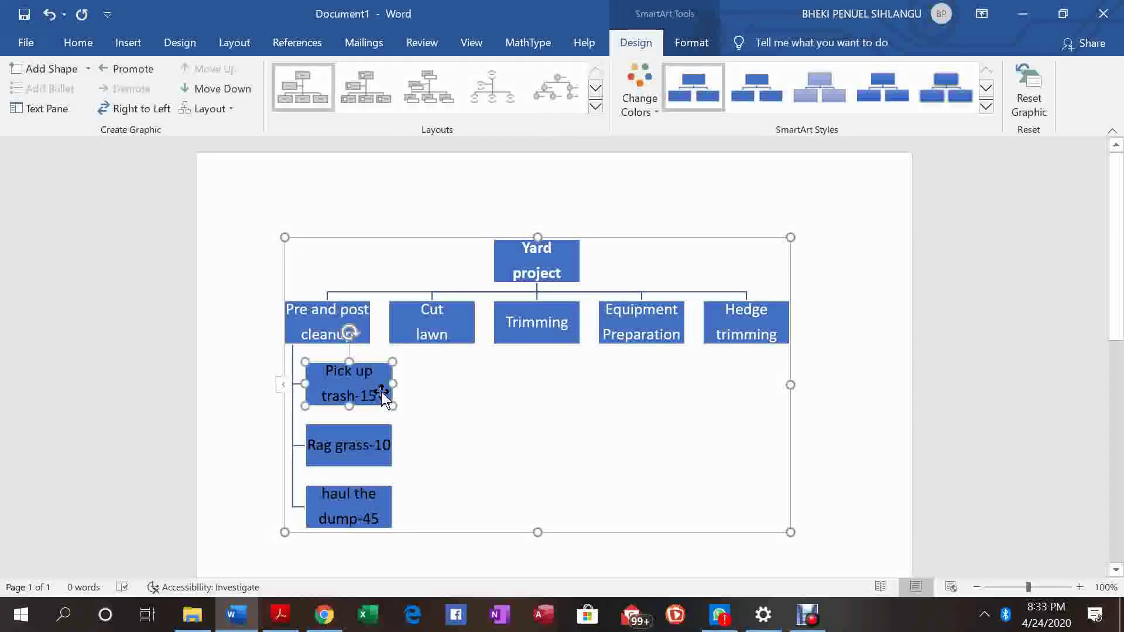
{"action": "right_click", "coordinate": [383, 396]}
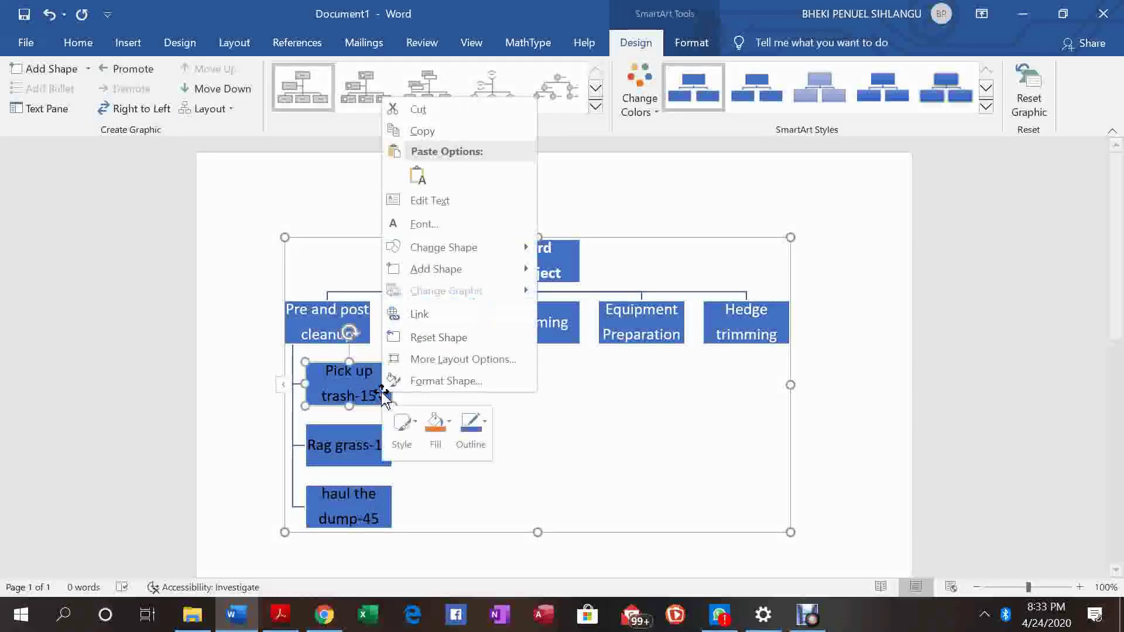
{"action": "left_click", "coordinate": [450, 426]}
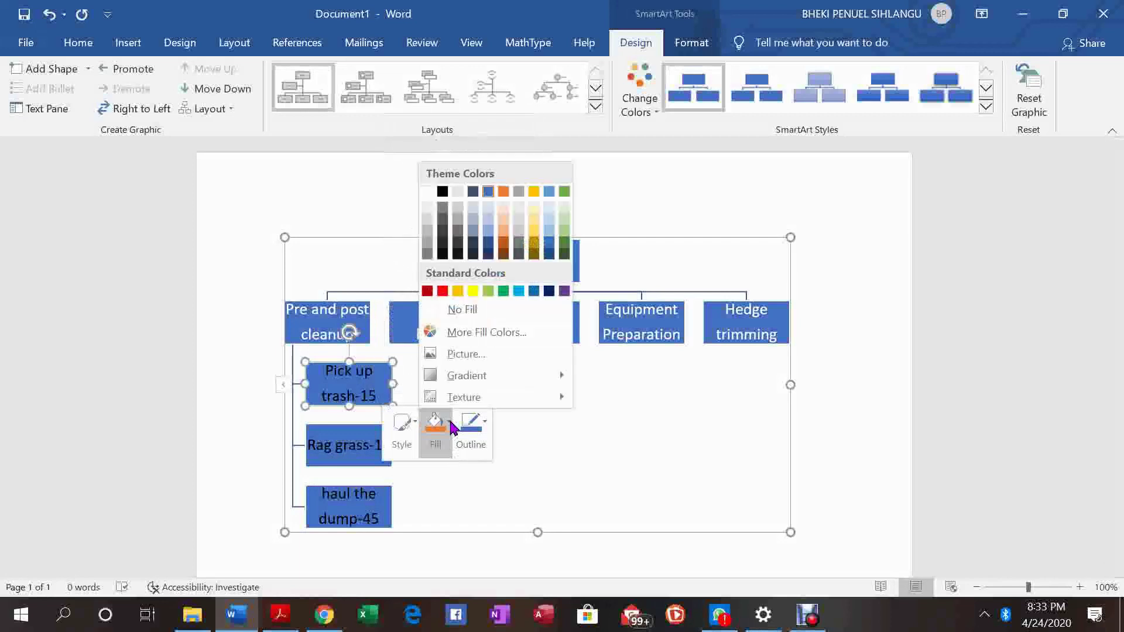
{"action": "left_click", "coordinate": [460, 310]}
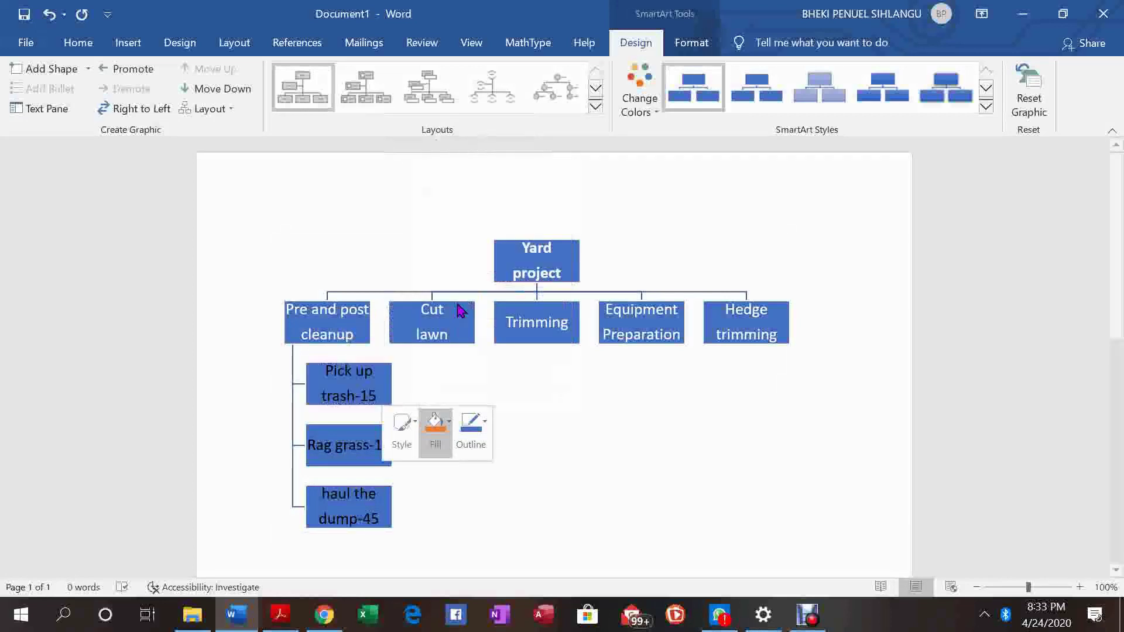
{"action": "left_click", "coordinate": [352, 456]}
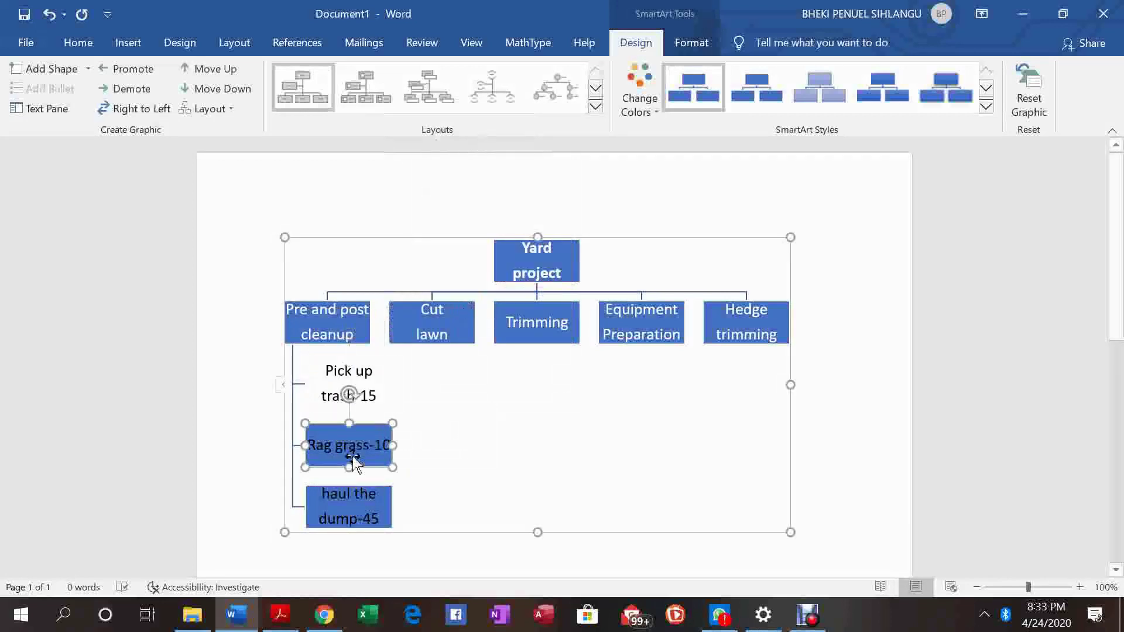
- Remove the fill from the "Rag grass-10" box under "Pre and post cleanup"
{"action": "right_click", "coordinate": [352, 455]}
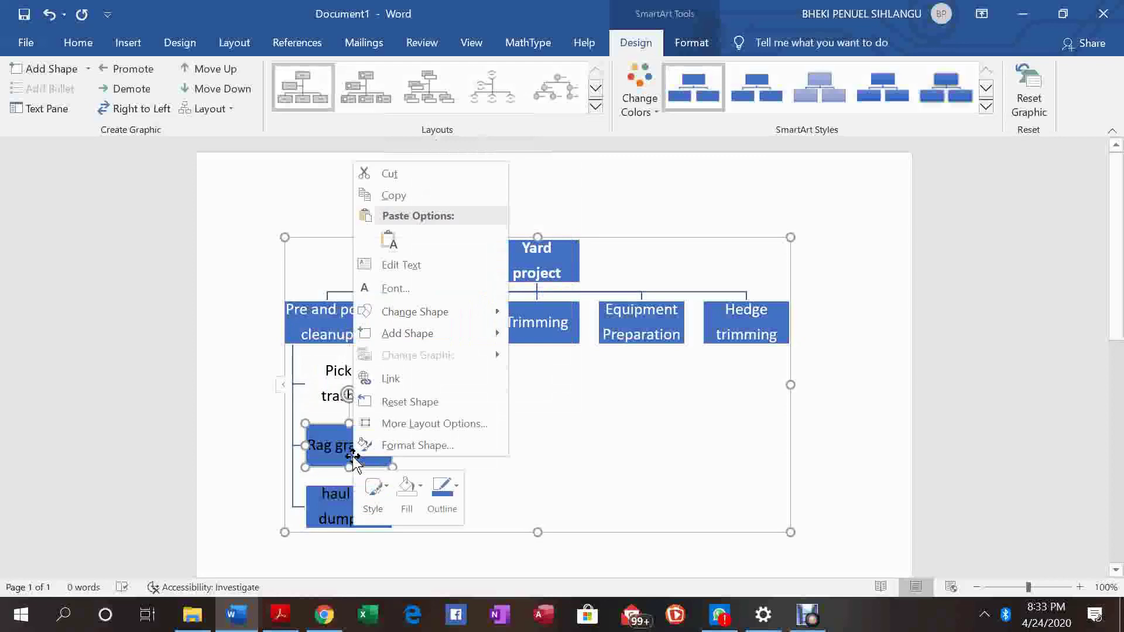
{"action": "left_click", "coordinate": [408, 492]}
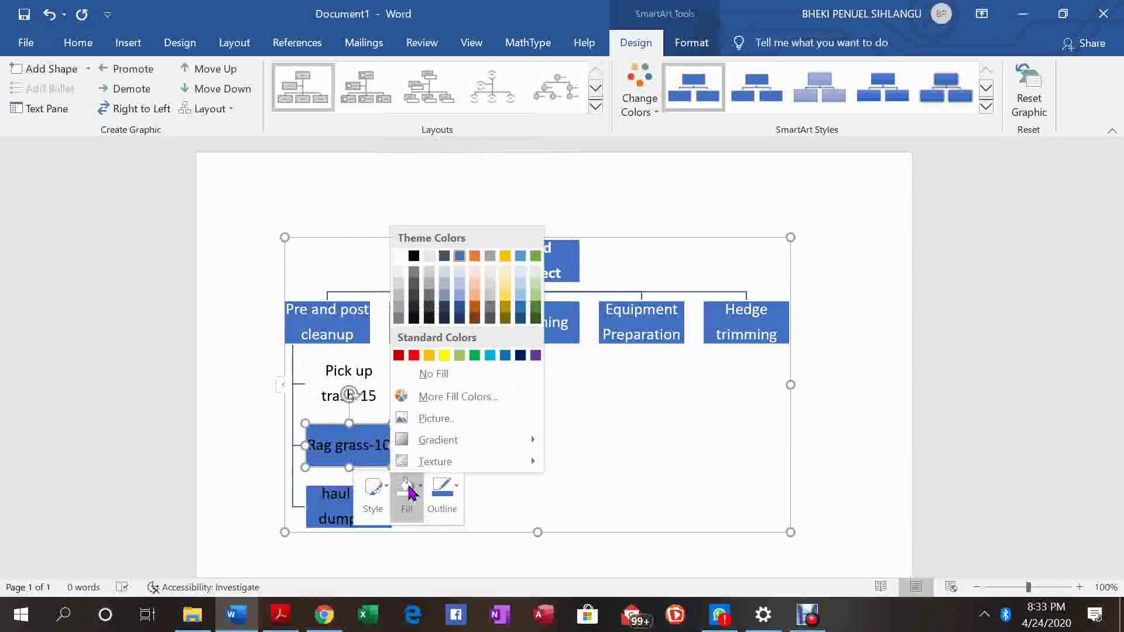
{"action": "left_click", "coordinate": [417, 375]}
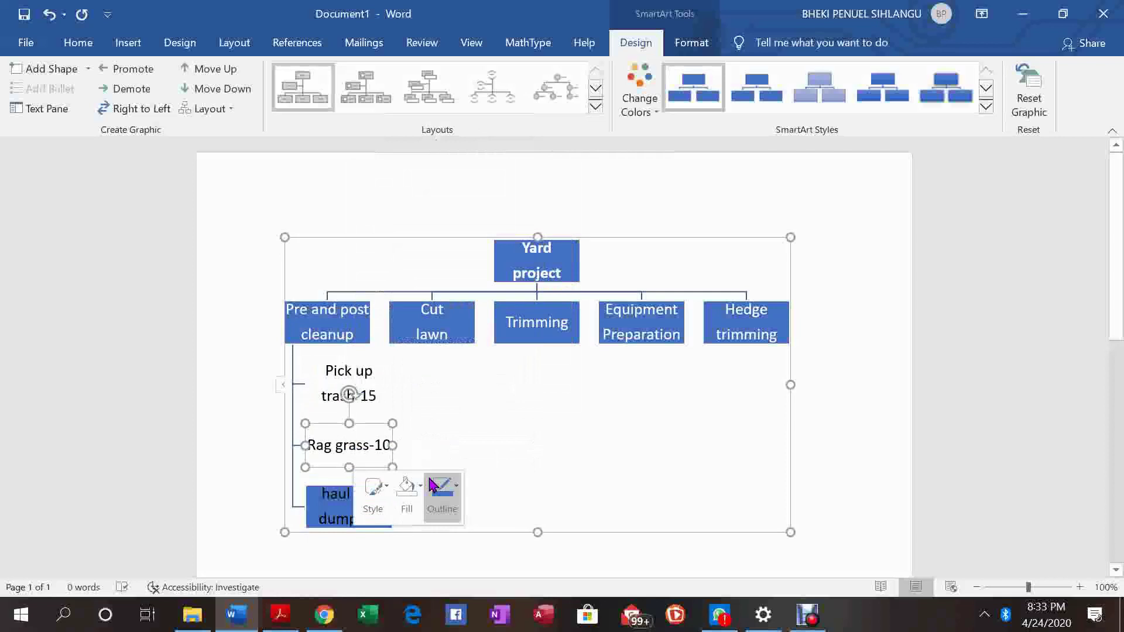
{"action": "left_click", "coordinate": [410, 477]}
- Set the fill of the "haul the dump-45" box to No fill
{"action": "left_click", "coordinate": [373, 495]}
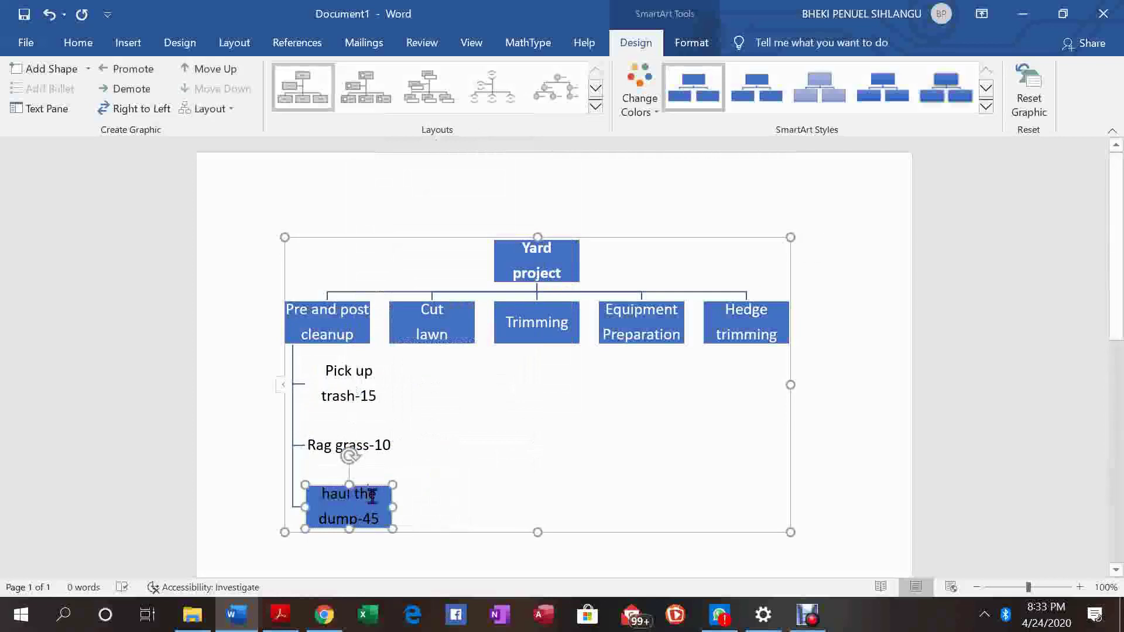
{"action": "right_click", "coordinate": [373, 497]}
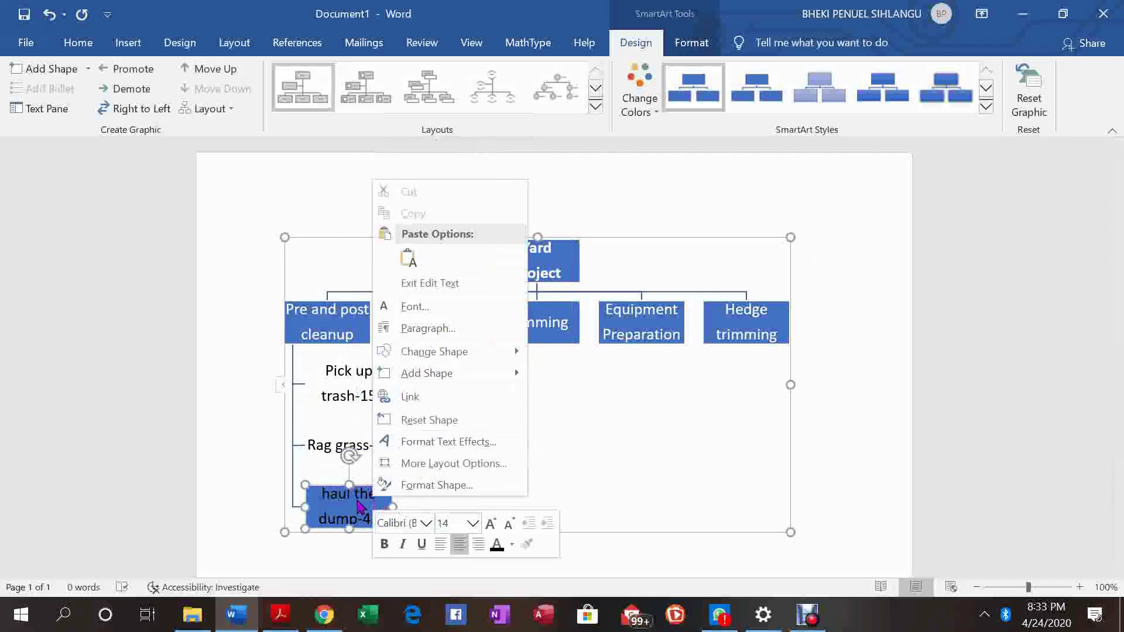
{"action": "right_click", "coordinate": [347, 509]}
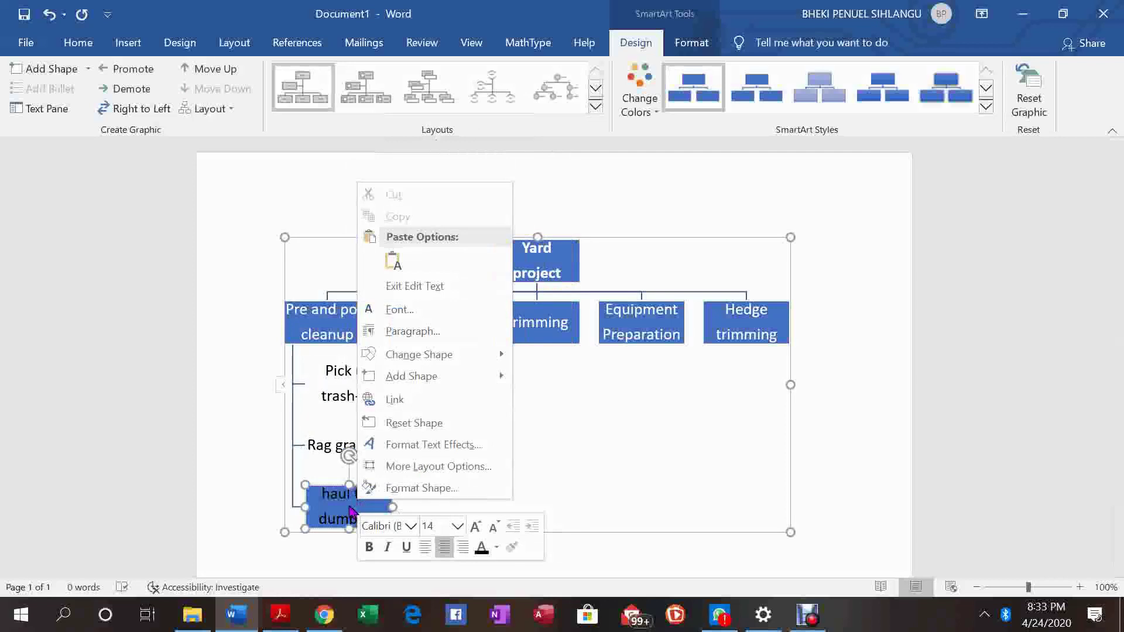
{"action": "left_click", "coordinate": [388, 498]}
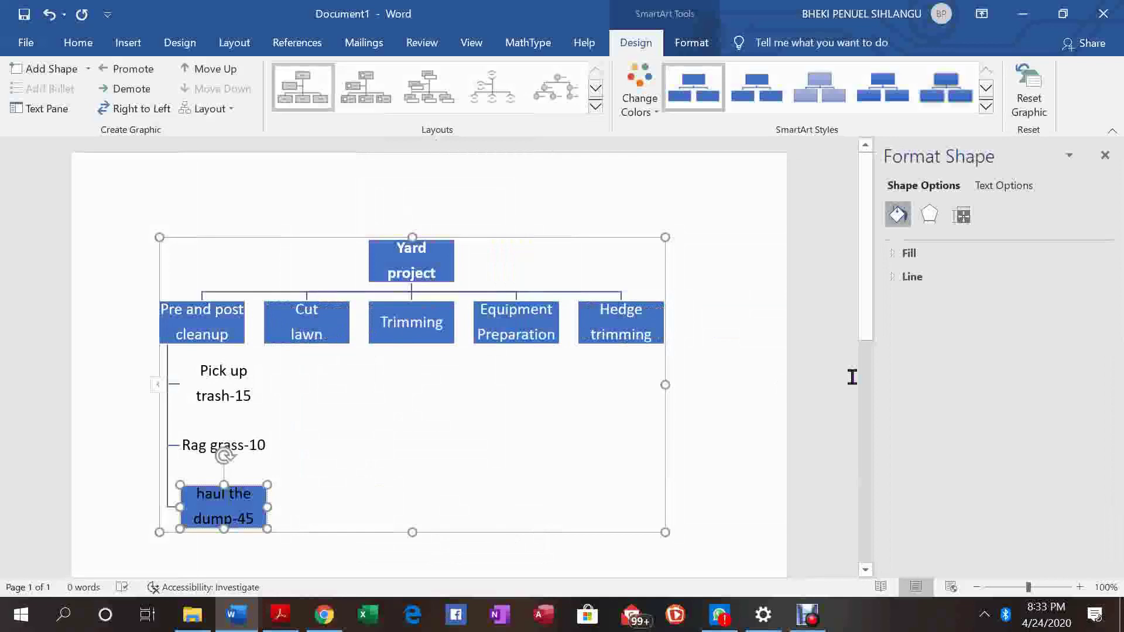
{"action": "left_click", "coordinate": [917, 261]}
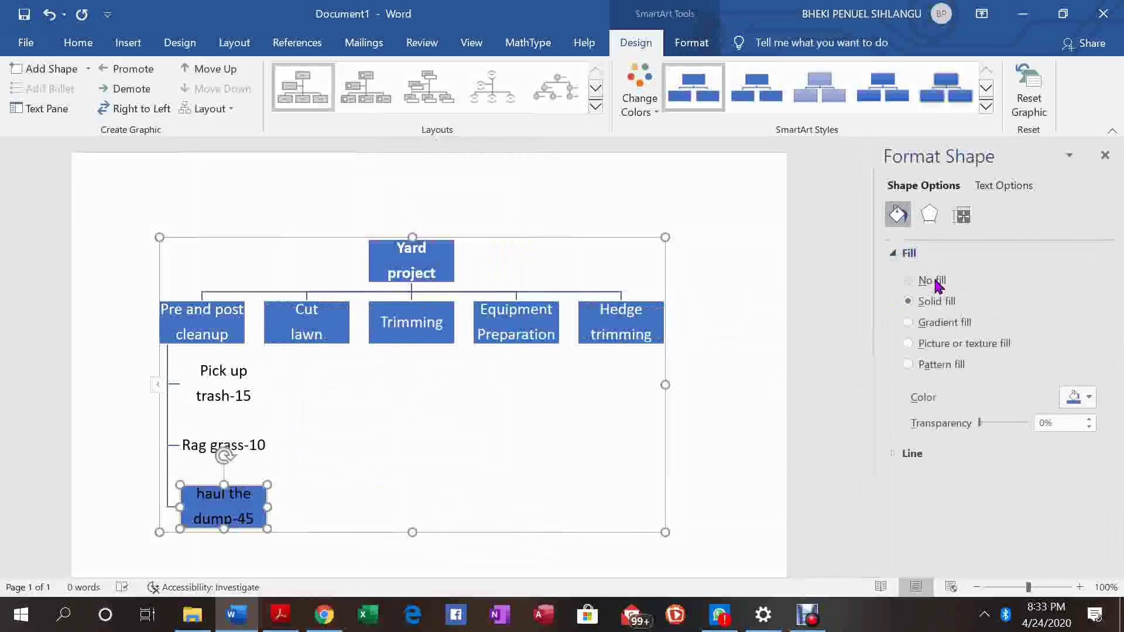
{"action": "left_click", "coordinate": [909, 282]}
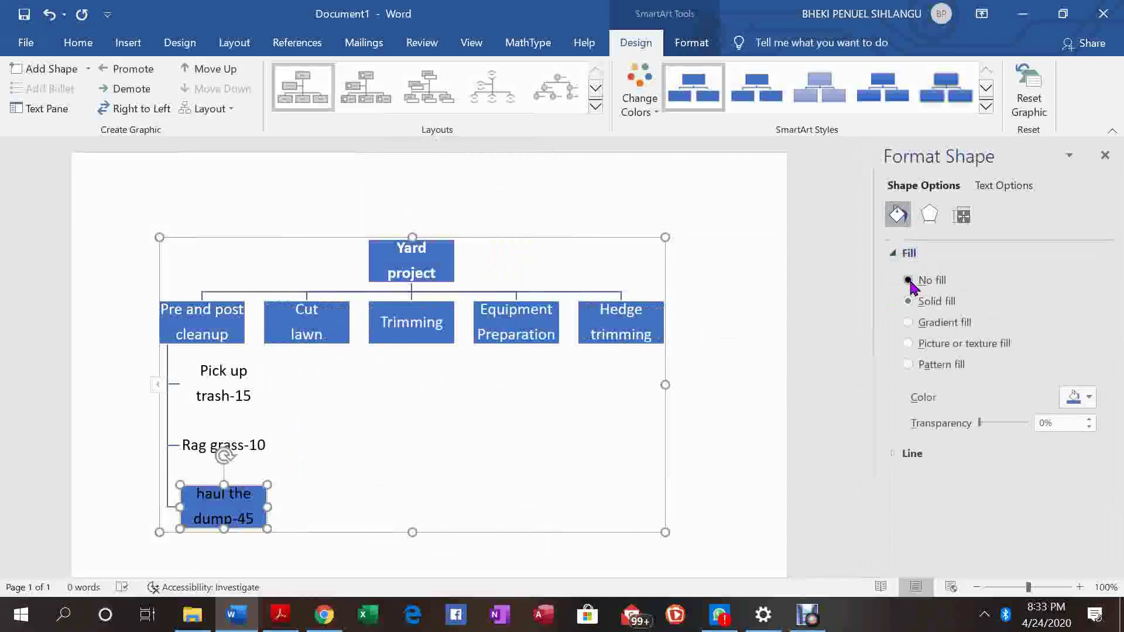
{"action": "left_click", "coordinate": [489, 472]}
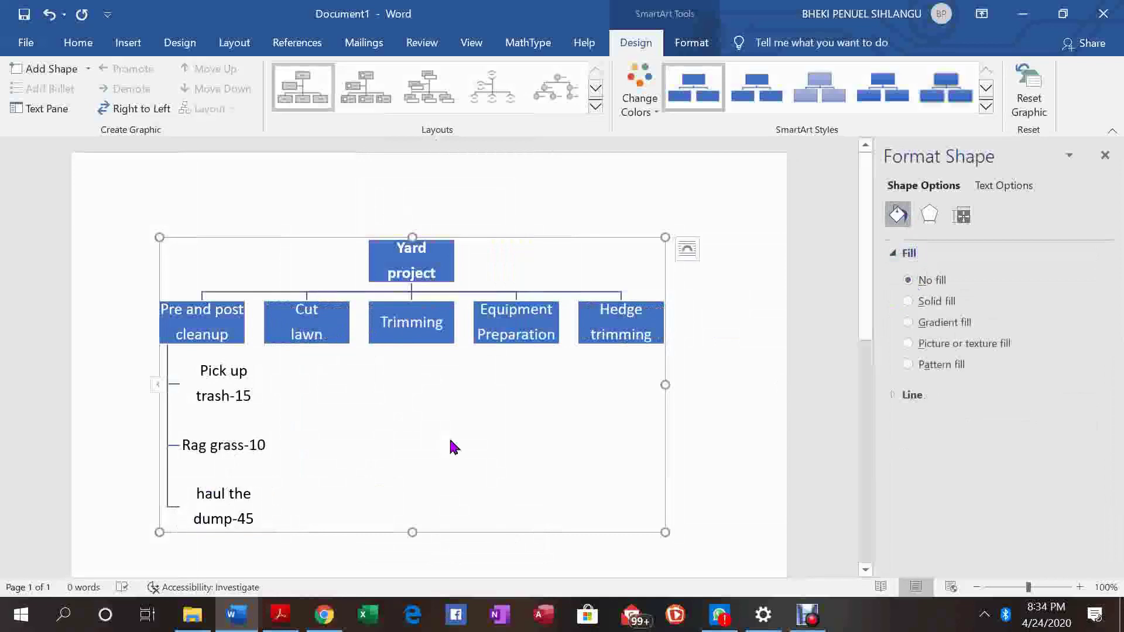
- Add a subtask box below "Cut lawn" and a second box after it
{"action": "left_click", "coordinate": [318, 327]}
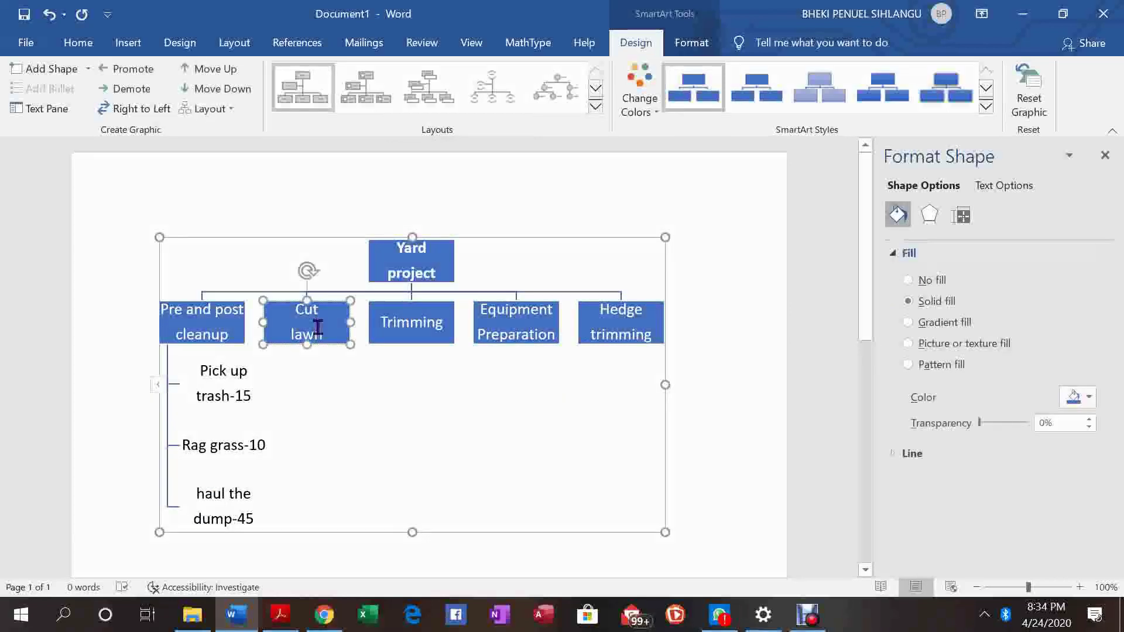
{"action": "right_click", "coordinate": [318, 328]}
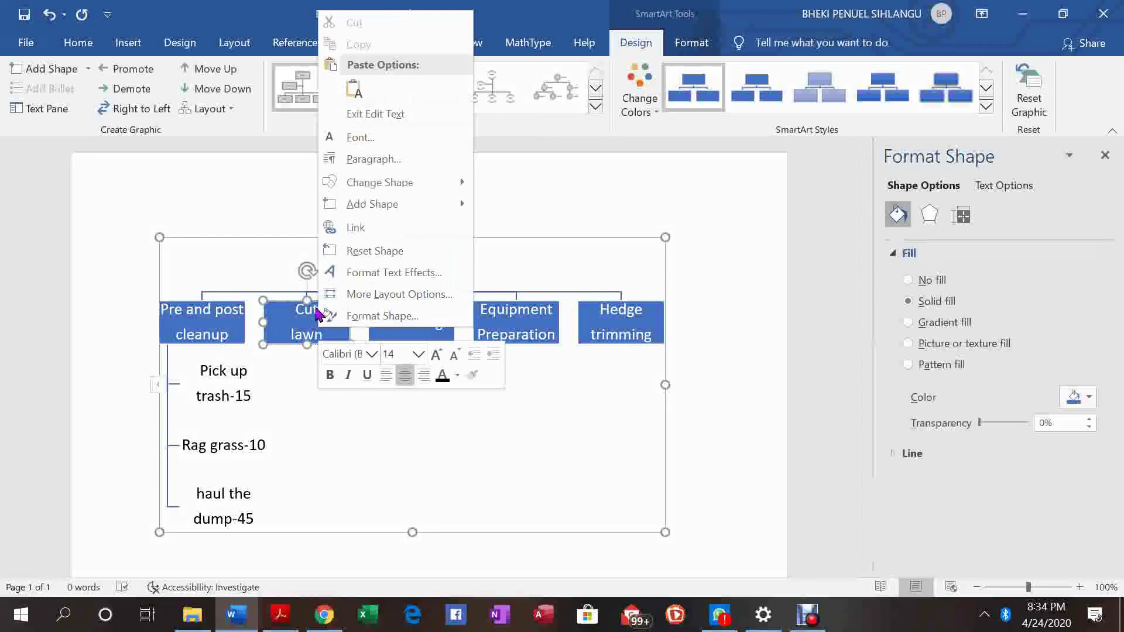
{"action": "mouse_move", "coordinate": [354, 206]}
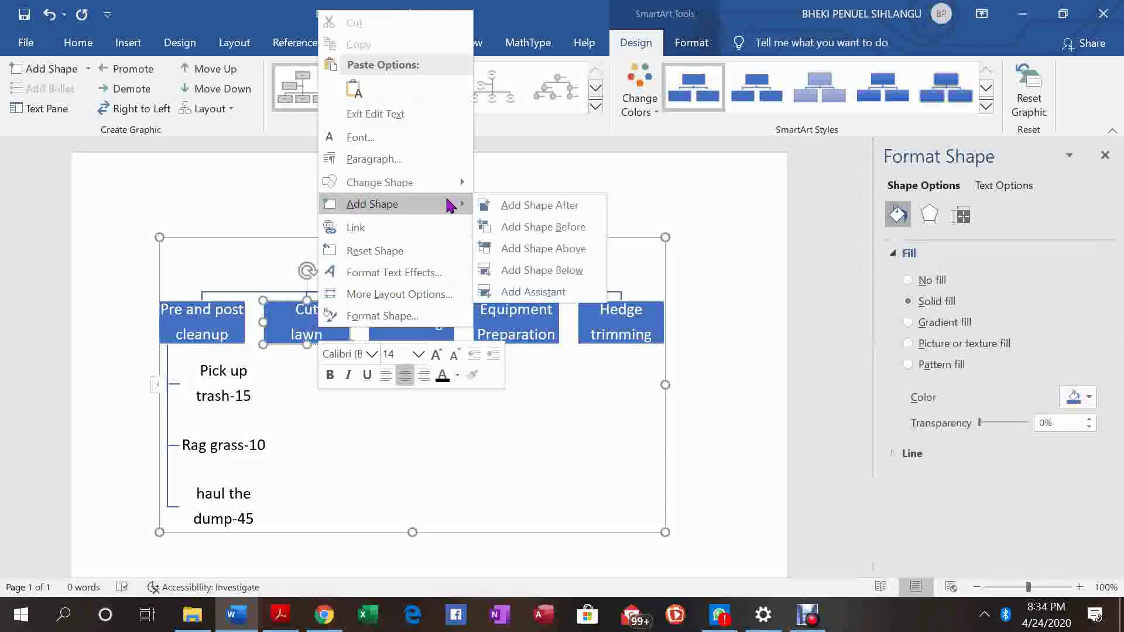
{"action": "left_click", "coordinate": [545, 270]}
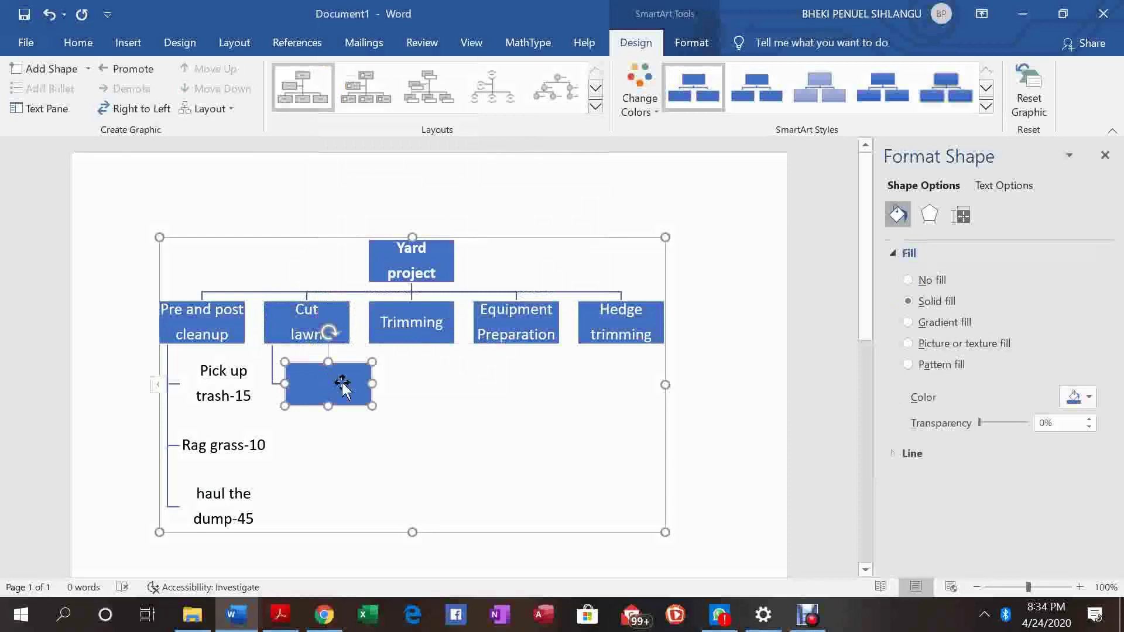
{"action": "right_click", "coordinate": [342, 383]}
{"action": "mouse_move", "coordinate": [413, 266]}
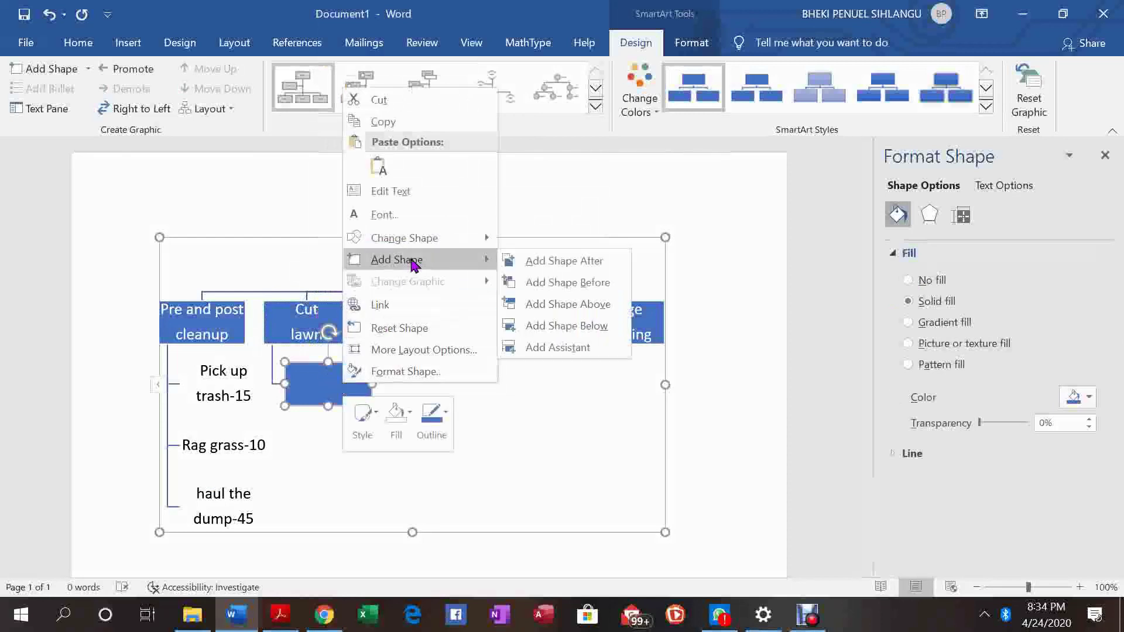
{"action": "left_click", "coordinate": [542, 263]}
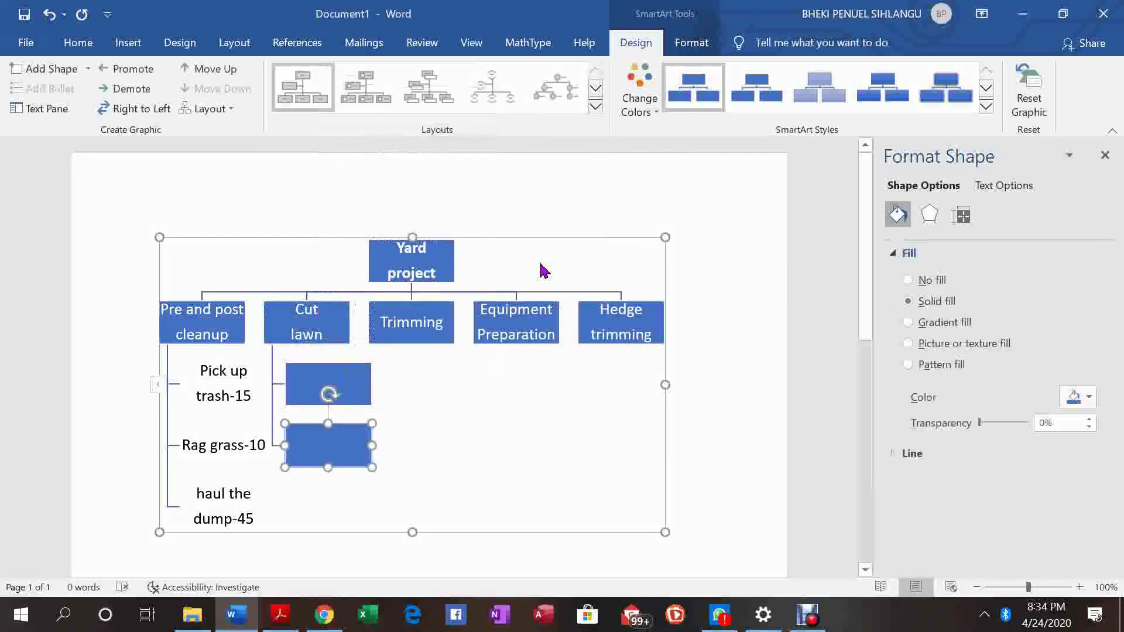
- Set the font size of the first empty box under "Cut lawn" to 14
{"action": "left_click", "coordinate": [328, 378]}
{"action": "right_click", "coordinate": [328, 379]}
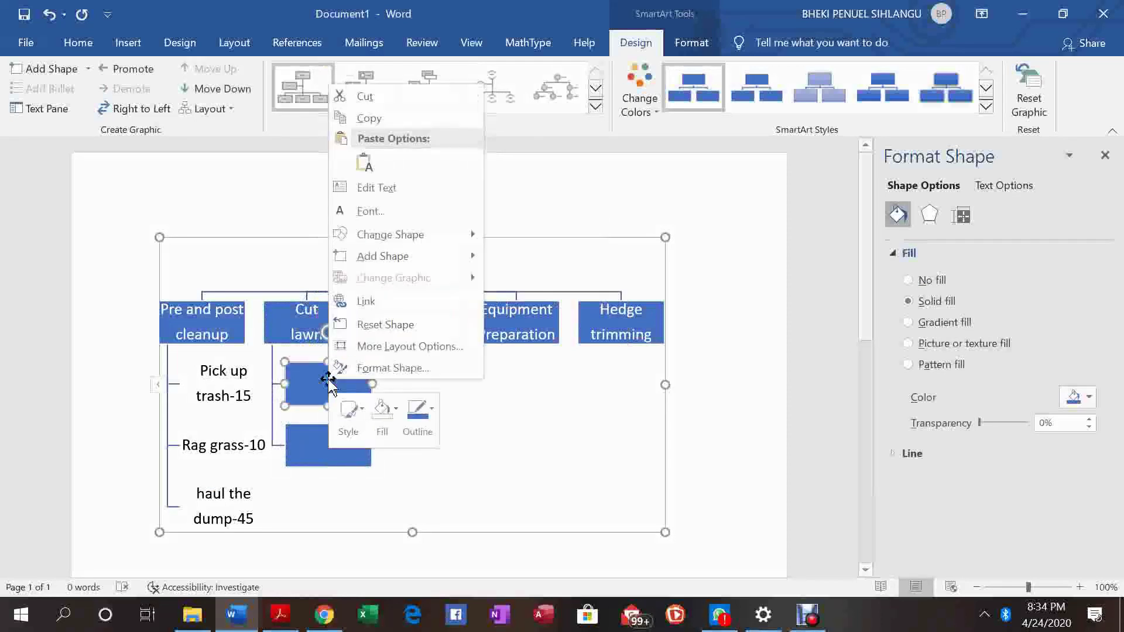
{"action": "left_click", "coordinate": [370, 212]}
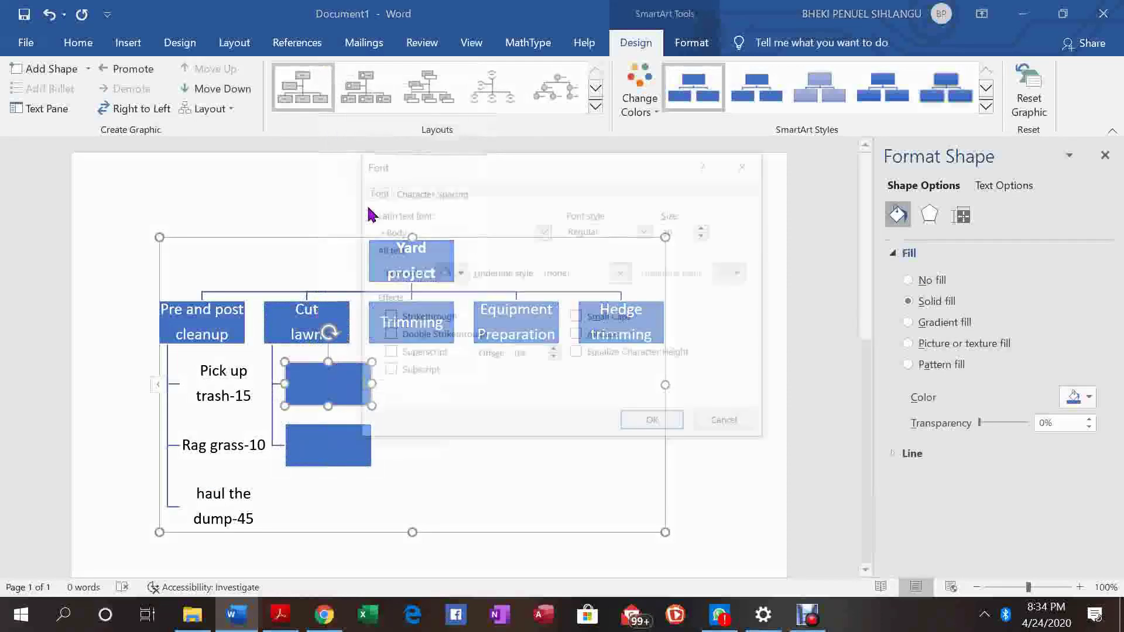
{"action": "left_click", "coordinate": [683, 233]}
{"action": "key", "text": "BackSpace"}
{"action": "key", "text": "BackSpace"}
{"action": "type", "text": "1"}
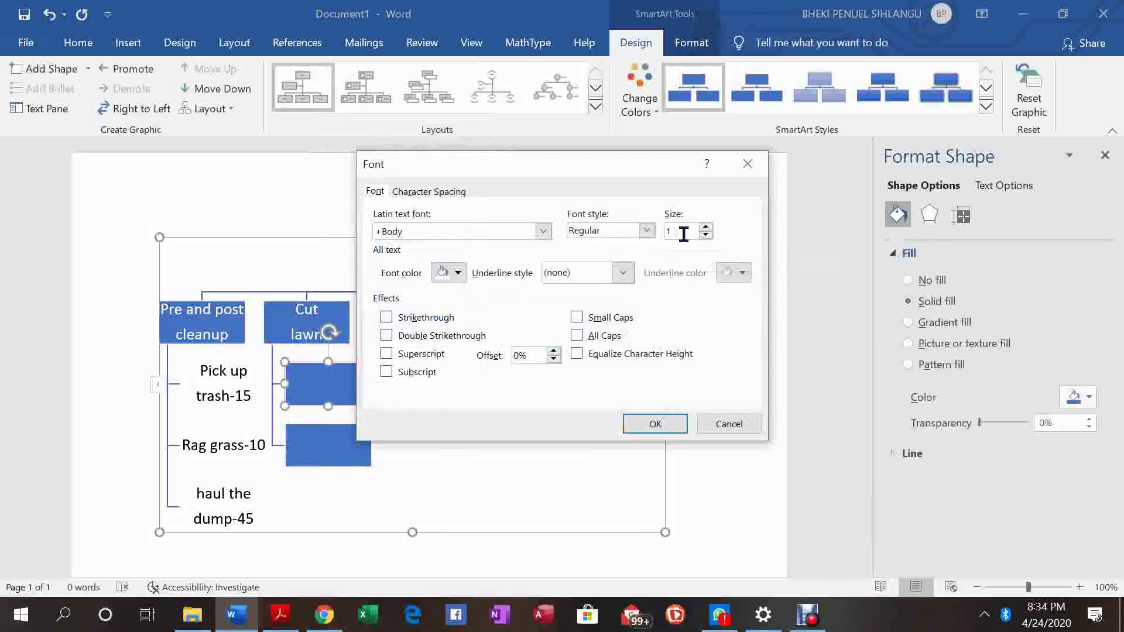
{"action": "type", "text": "6"}
{"action": "key", "text": "Return"}
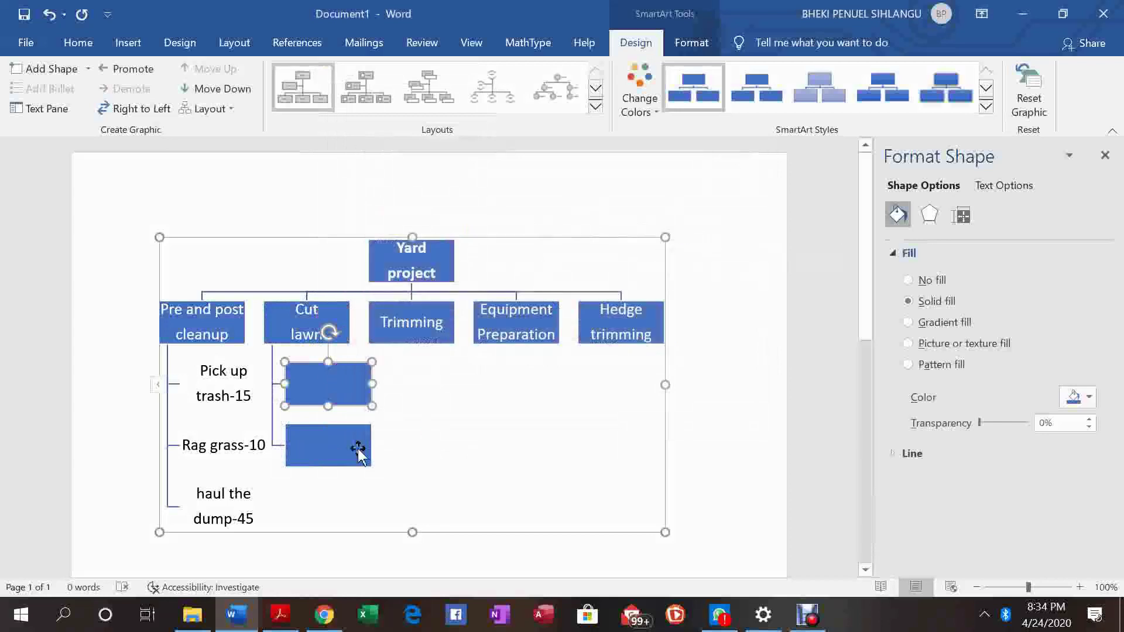
- Set the font size of the second empty box under "Cut lawn" to 14
{"action": "left_click", "coordinate": [358, 450]}
{"action": "right_click", "coordinate": [357, 449]}
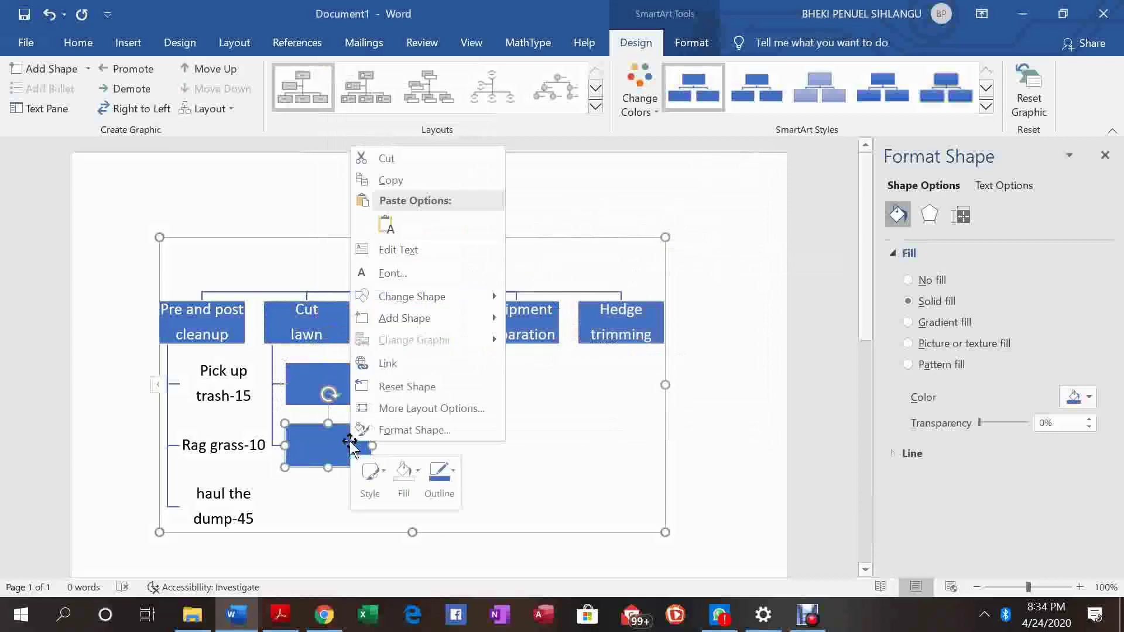
{"action": "left_click", "coordinate": [427, 276]}
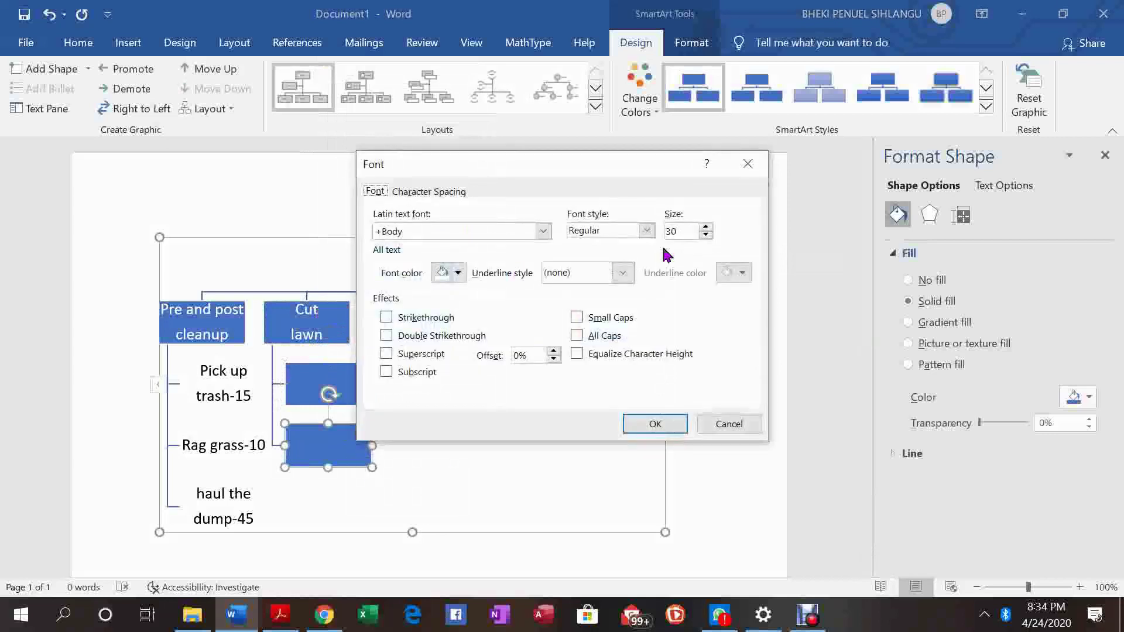
{"action": "left_click", "coordinate": [690, 233]}
{"action": "key", "text": "BackSpace"}
{"action": "key", "text": "BackSpace"}
{"action": "type", "text": "14"}
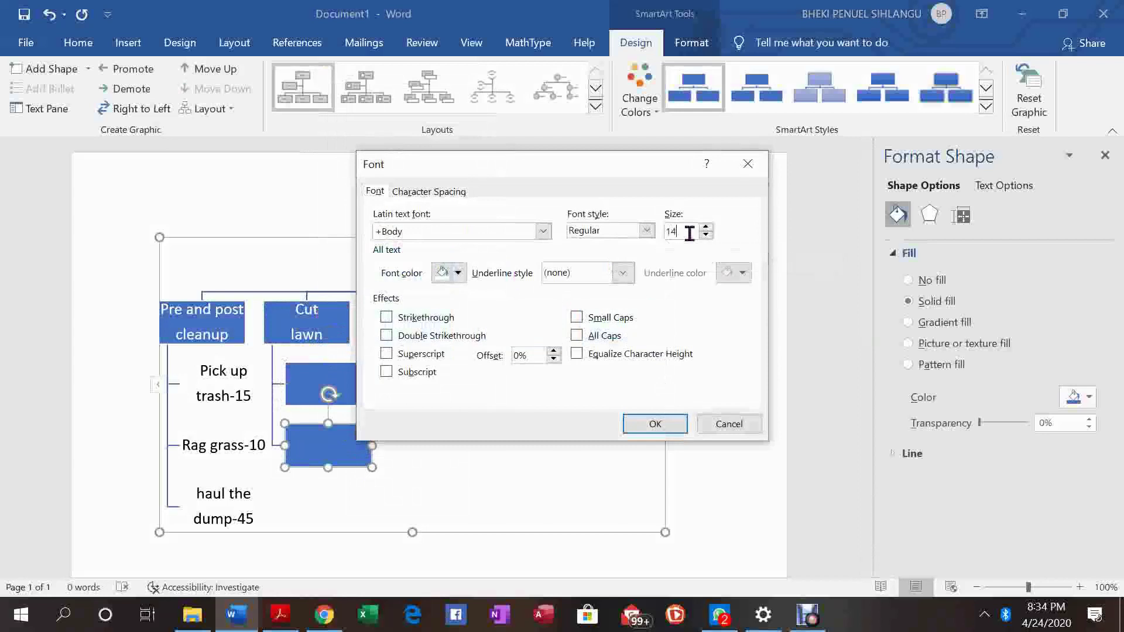
{"action": "left_click", "coordinate": [655, 425]}
- Label the first box under "Cut lawn" as "Mow front lawn-45", with "lawn-45" on its own line
{"action": "left_click", "coordinate": [339, 386]}
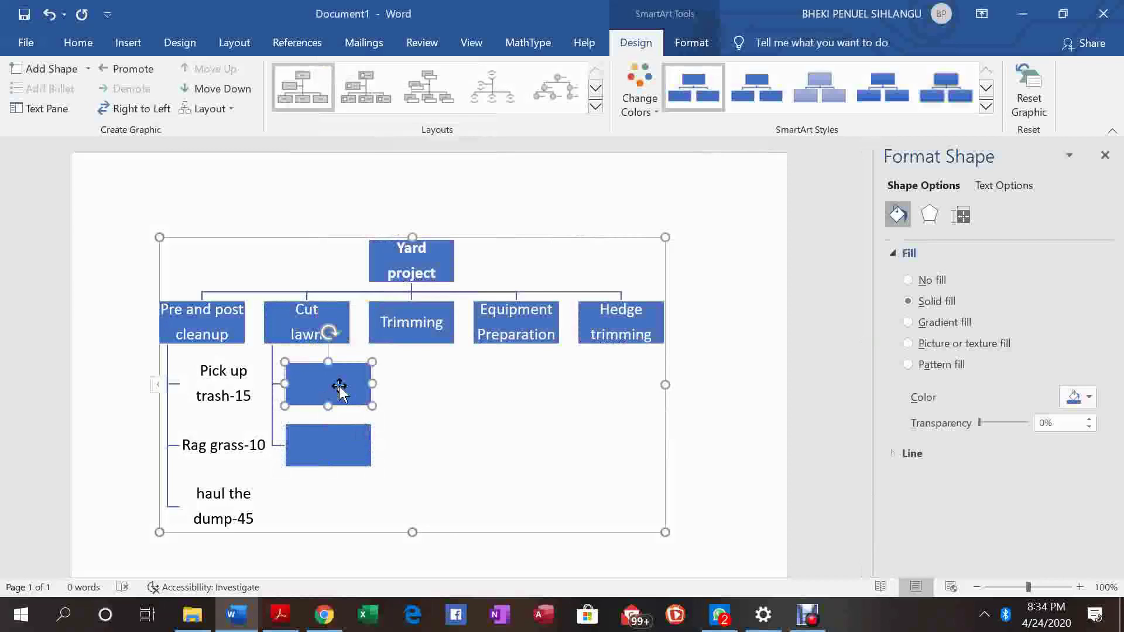
{"action": "type", "text": "M"}
{"action": "type", "text": "e"}
{"action": "type", "text": "w"}
{"action": "type", "text": " front"}
{"action": "key", "text": "Return"}
{"action": "type", "text": "lawn"}
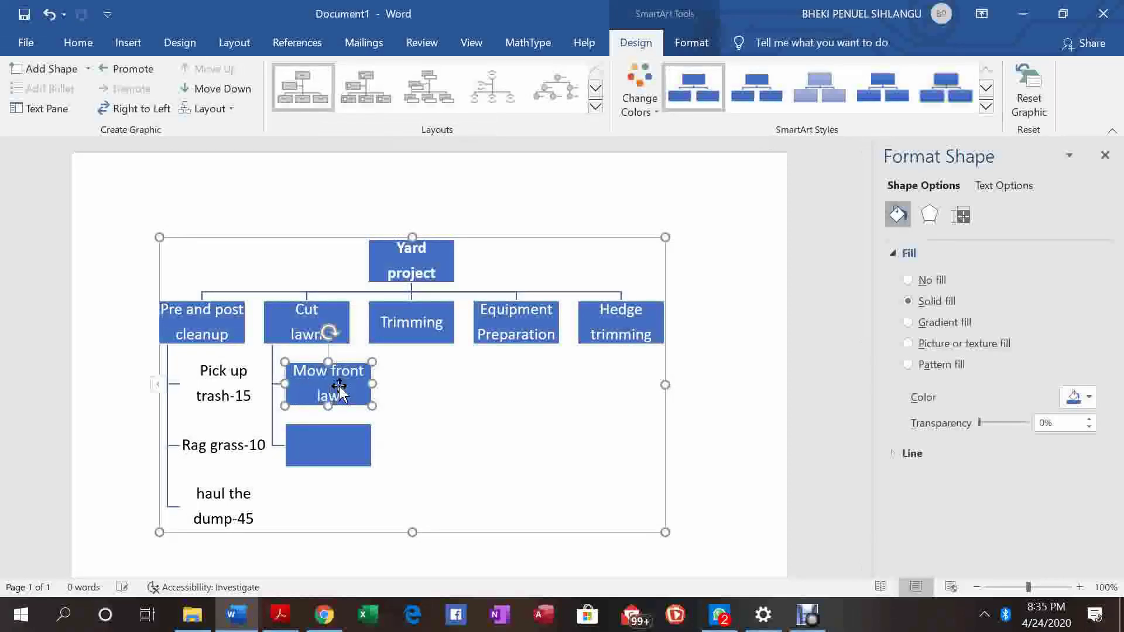
{"action": "type", "text": "-15"}
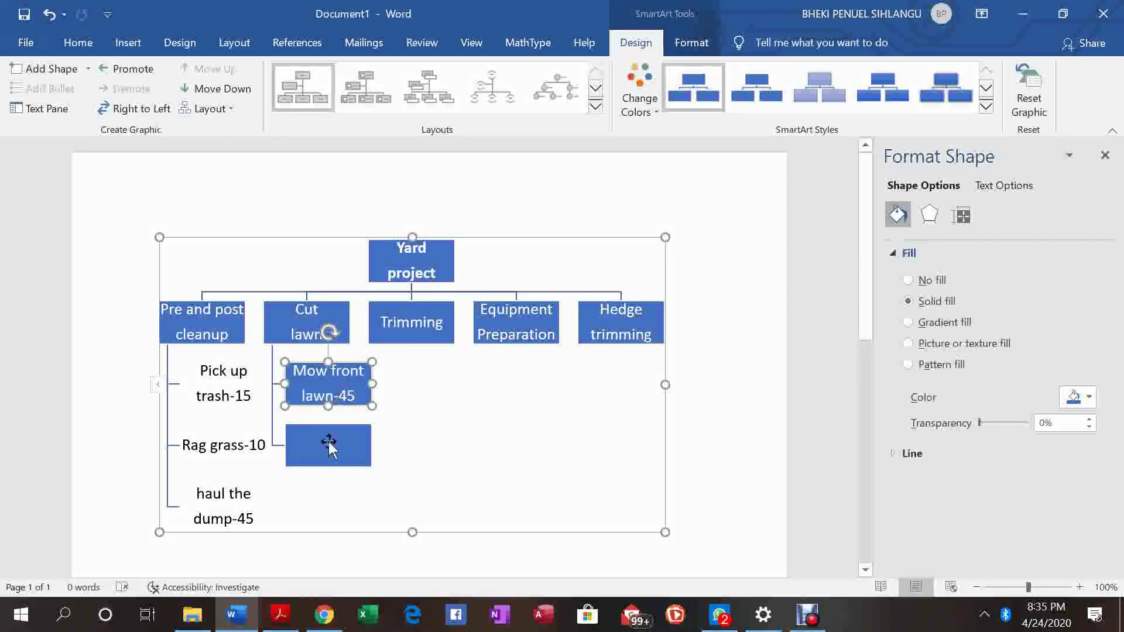
- Label the second box under "Cut lawn" as "Mow back lawn-40"
{"action": "left_click", "coordinate": [330, 447]}
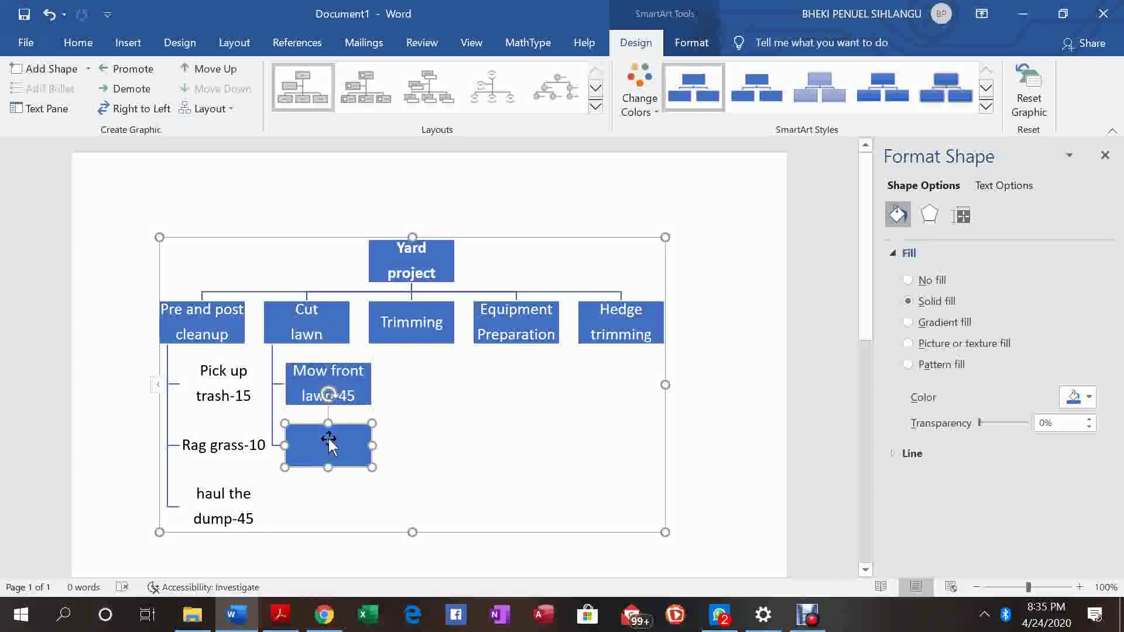
{"action": "type", "text": "Mow b"}
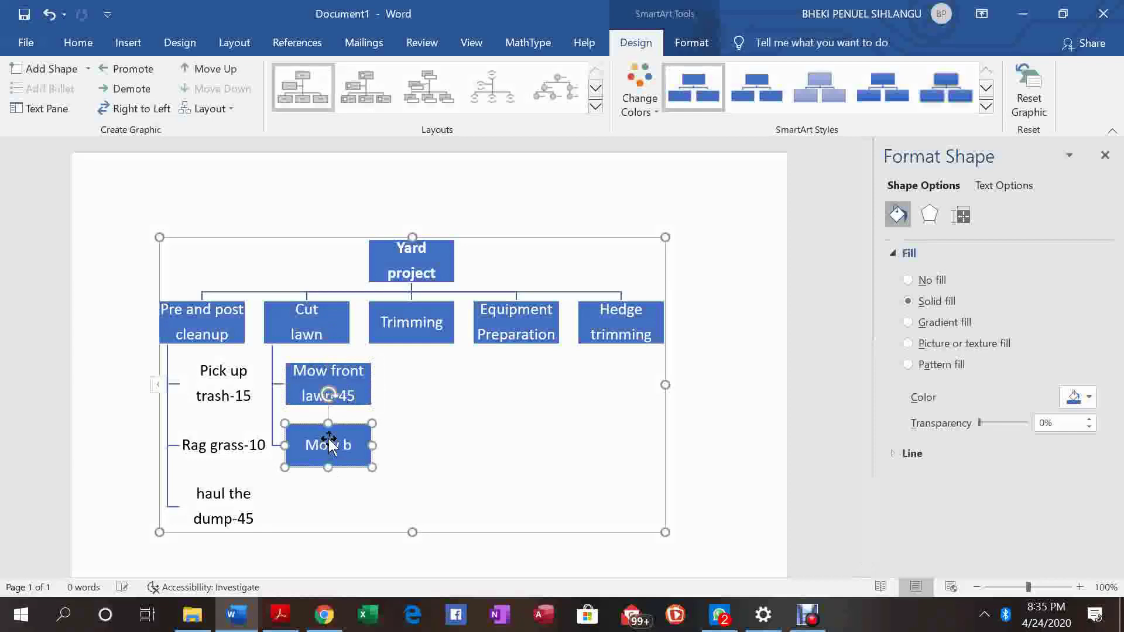
{"action": "type", "text": "ack lawn"}
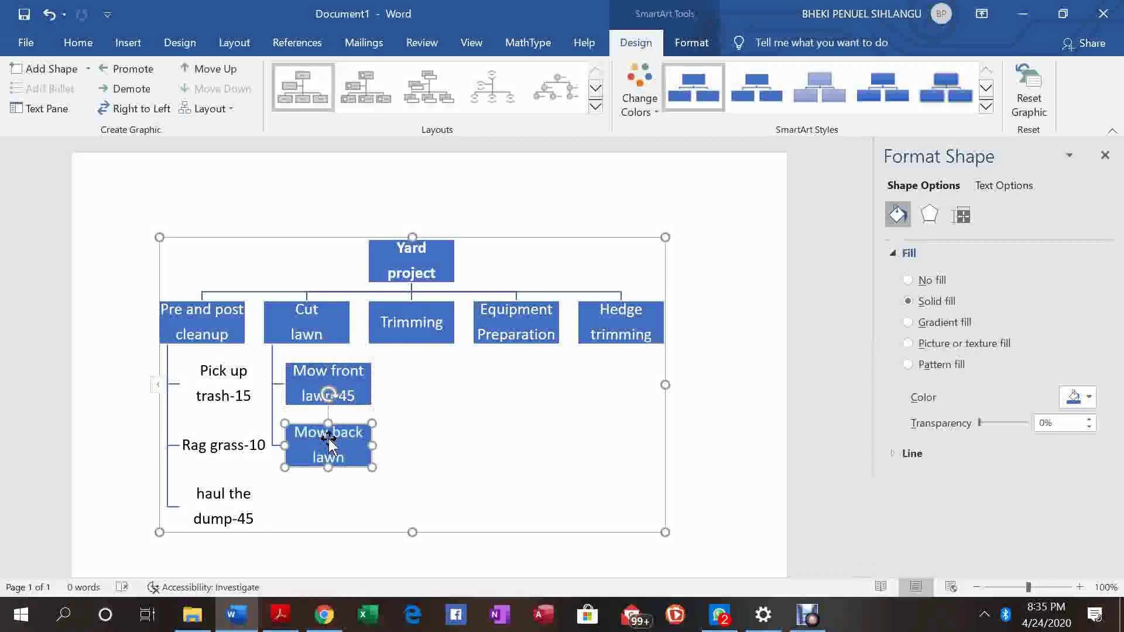
{"action": "type", "text": "-40"}
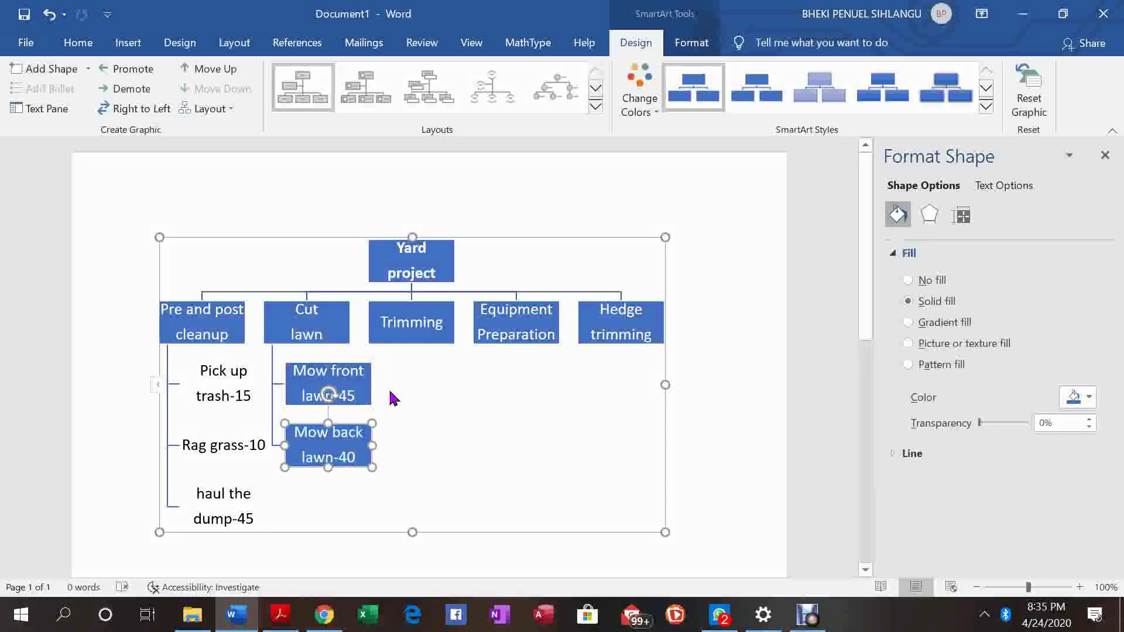
{"action": "left_click", "coordinate": [392, 398]}
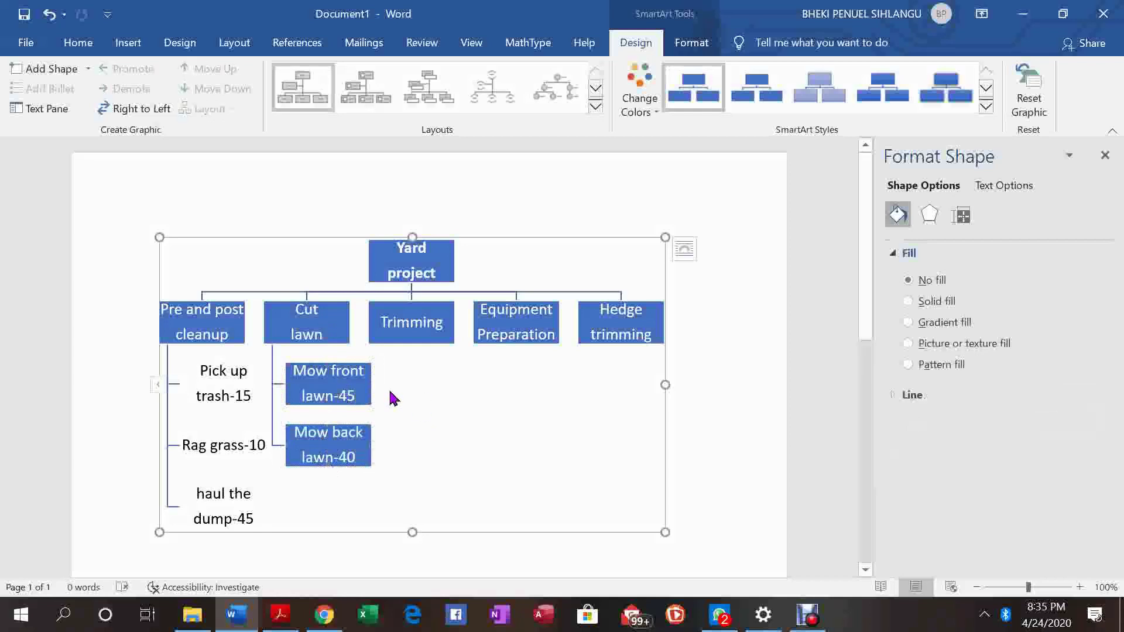
- Change the text color in the "Mow front lawn-45" and "Mow back lawn-40" boxes to black
{"action": "left_click", "coordinate": [359, 392]}
{"action": "left_click_drag", "start_coordinate": [356, 397], "coordinate": [300, 382]}
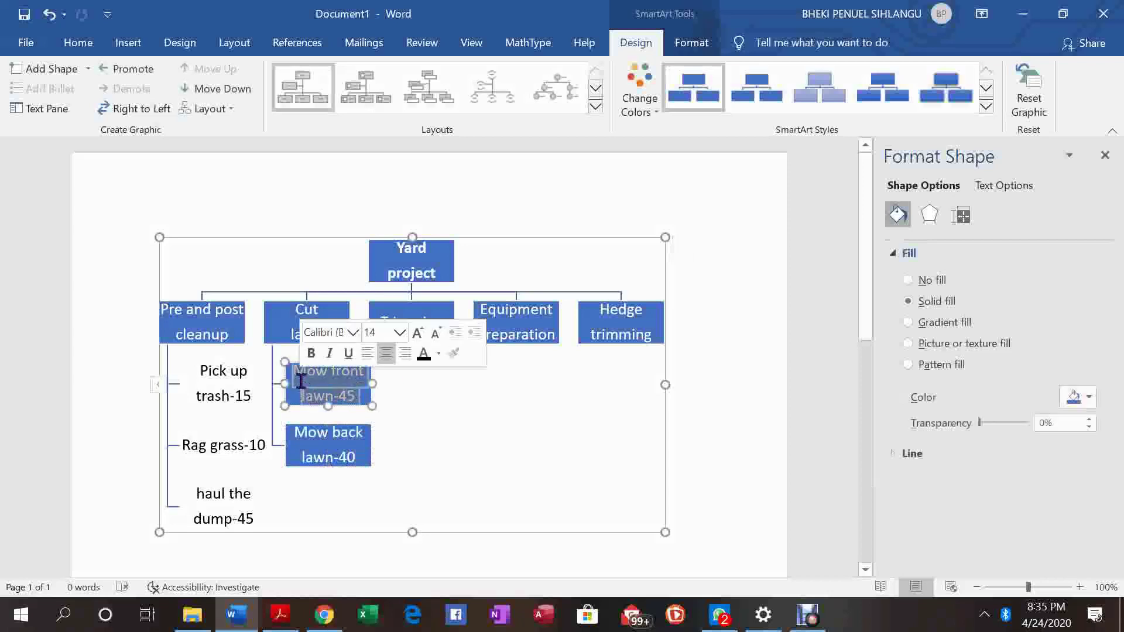
{"action": "left_click", "coordinate": [423, 354]}
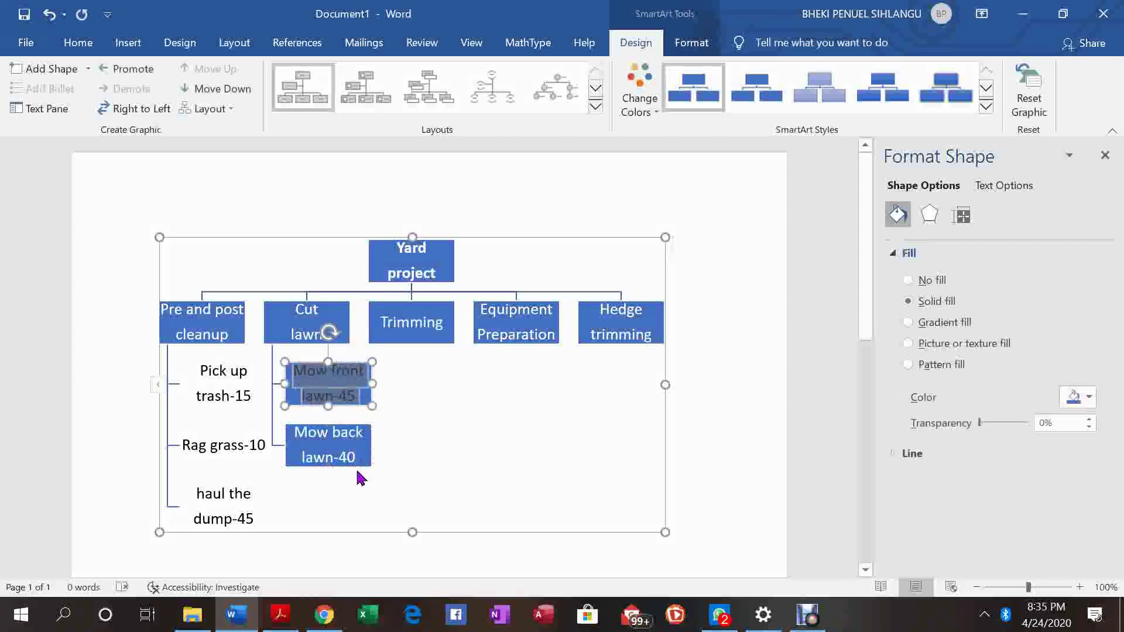
{"action": "left_click_drag", "start_coordinate": [356, 456], "coordinate": [302, 433]}
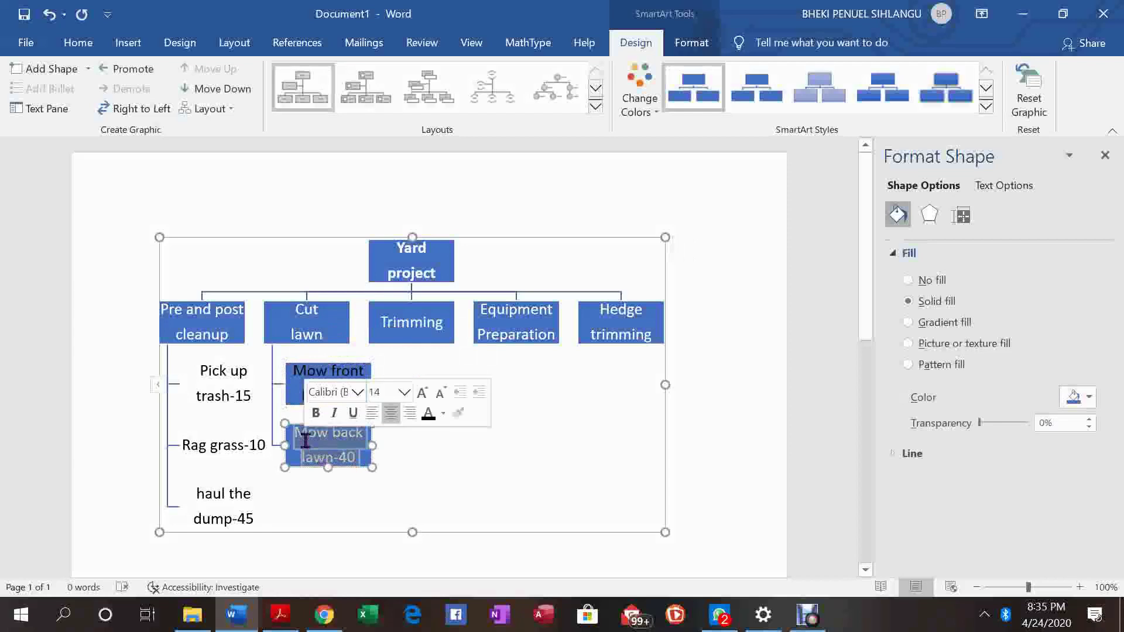
{"action": "left_click", "coordinate": [429, 419]}
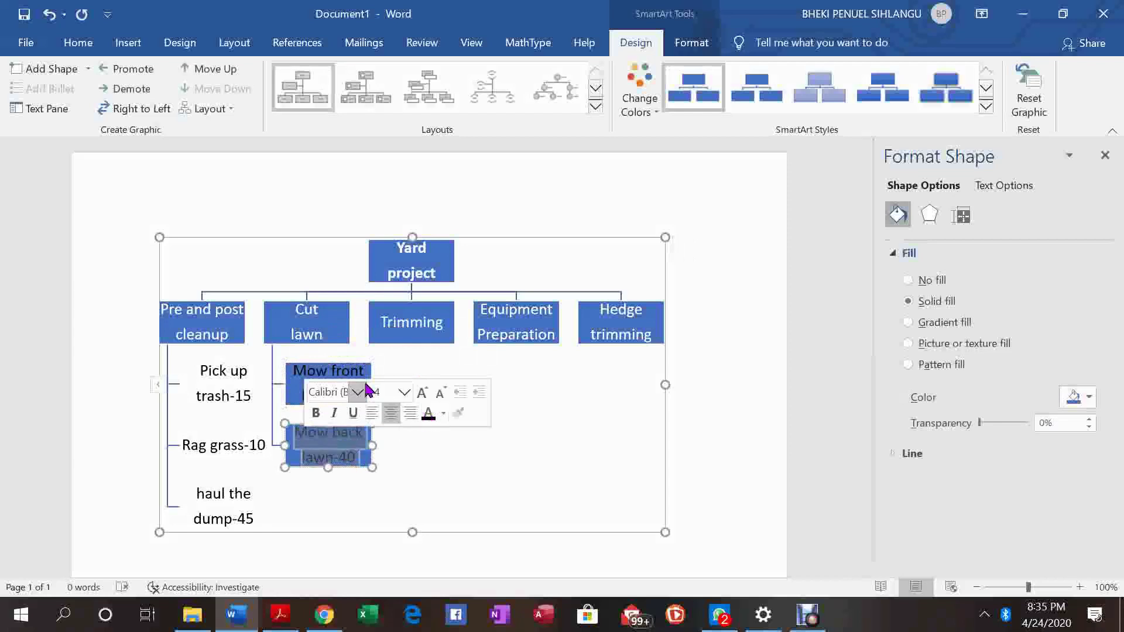
- Remove the fill from the "Mow front lawn-45" and "Mow back lawn-40" boxes
{"action": "left_click", "coordinate": [401, 369]}
{"action": "left_click", "coordinate": [369, 375]}
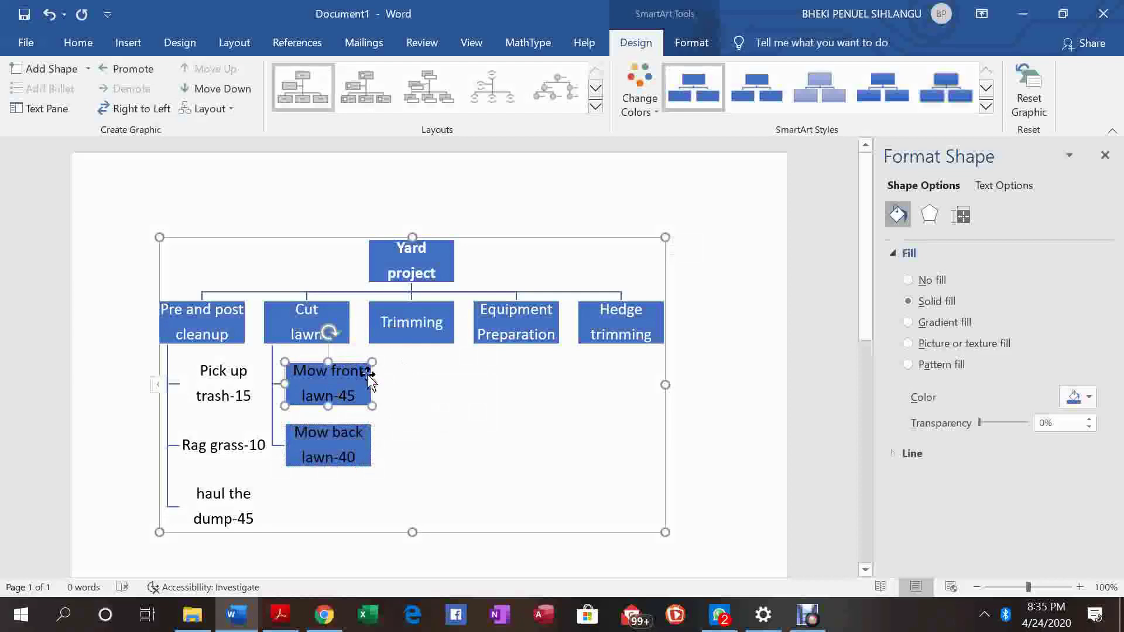
{"action": "right_click", "coordinate": [370, 379]}
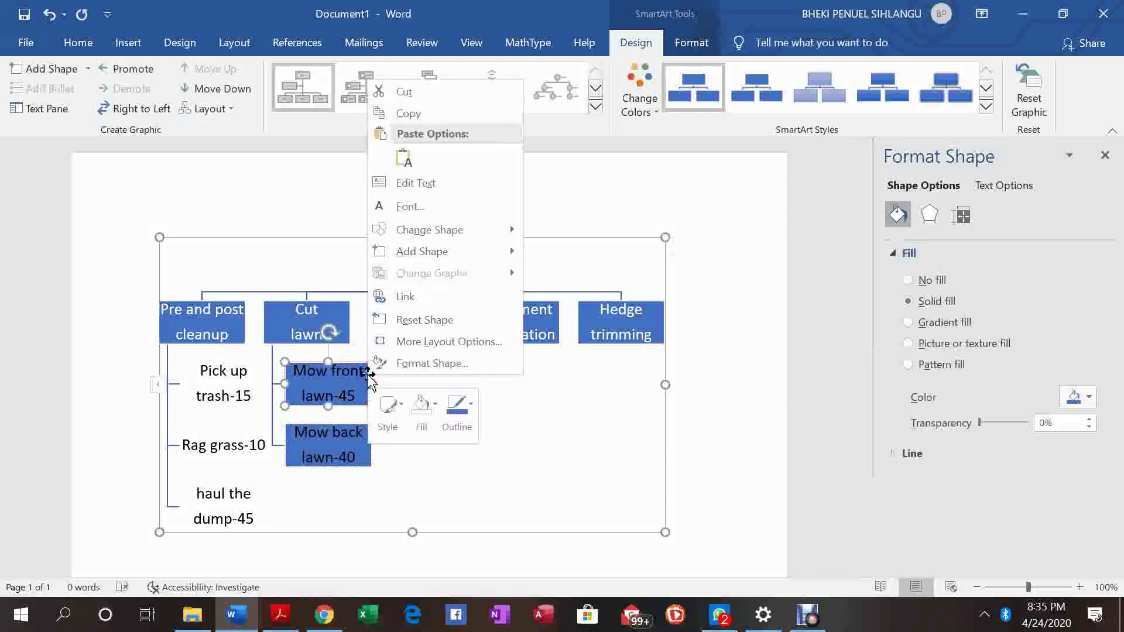
{"action": "left_click", "coordinate": [422, 413]}
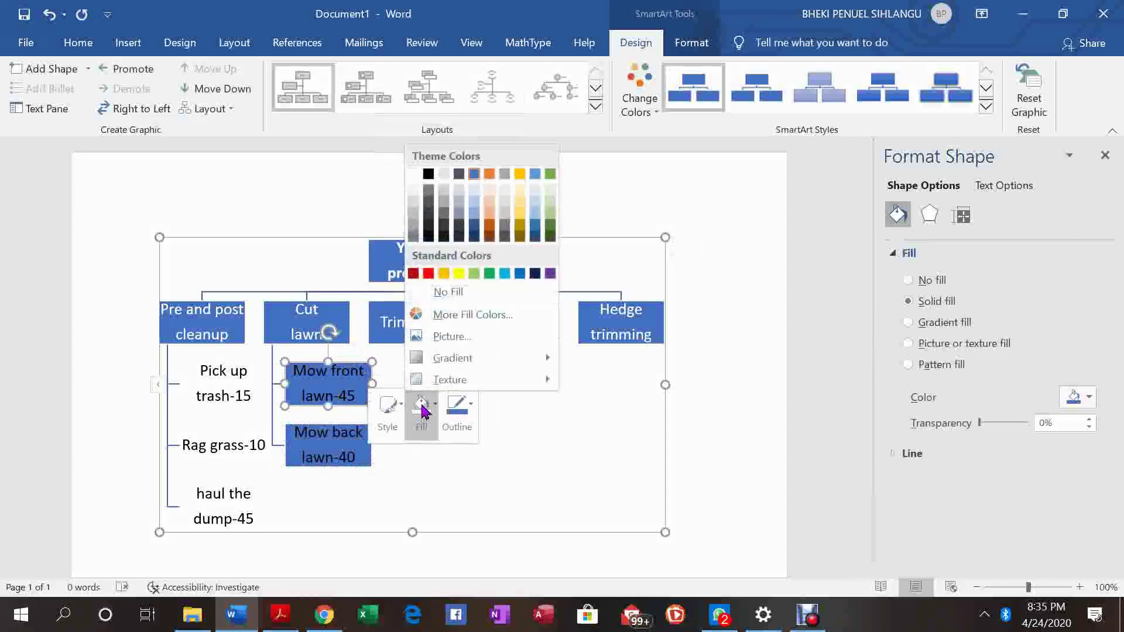
{"action": "left_click", "coordinate": [437, 292]}
{"action": "left_click", "coordinate": [370, 458]}
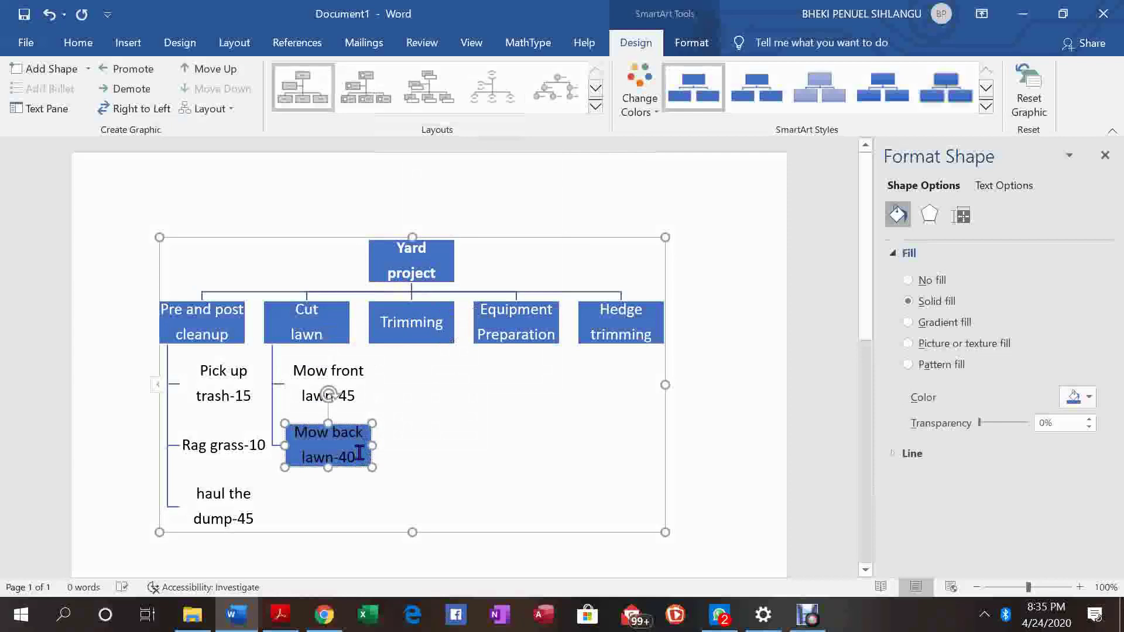
{"action": "right_click", "coordinate": [366, 457]}
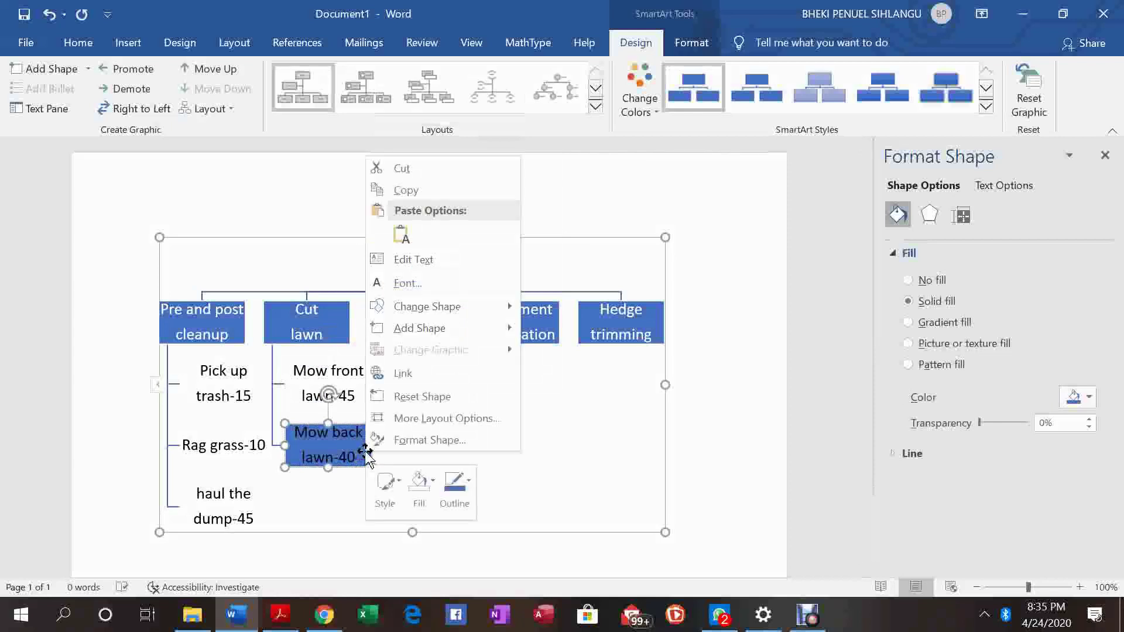
{"action": "left_click", "coordinate": [417, 499]}
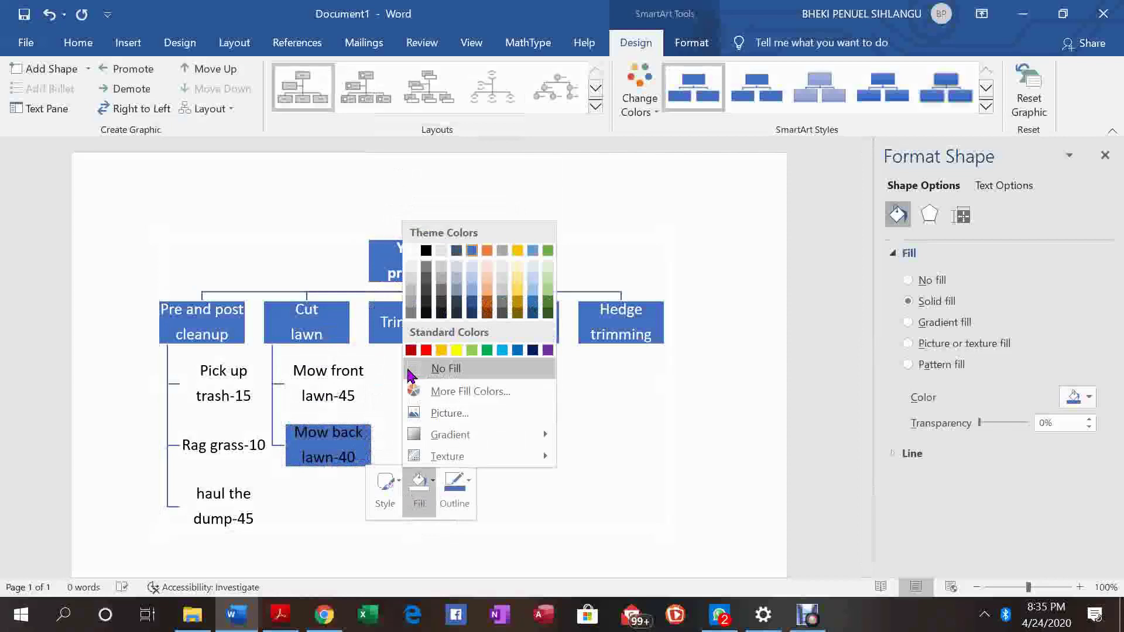
{"action": "left_click", "coordinate": [410, 375]}
{"action": "left_click", "coordinate": [467, 358]}
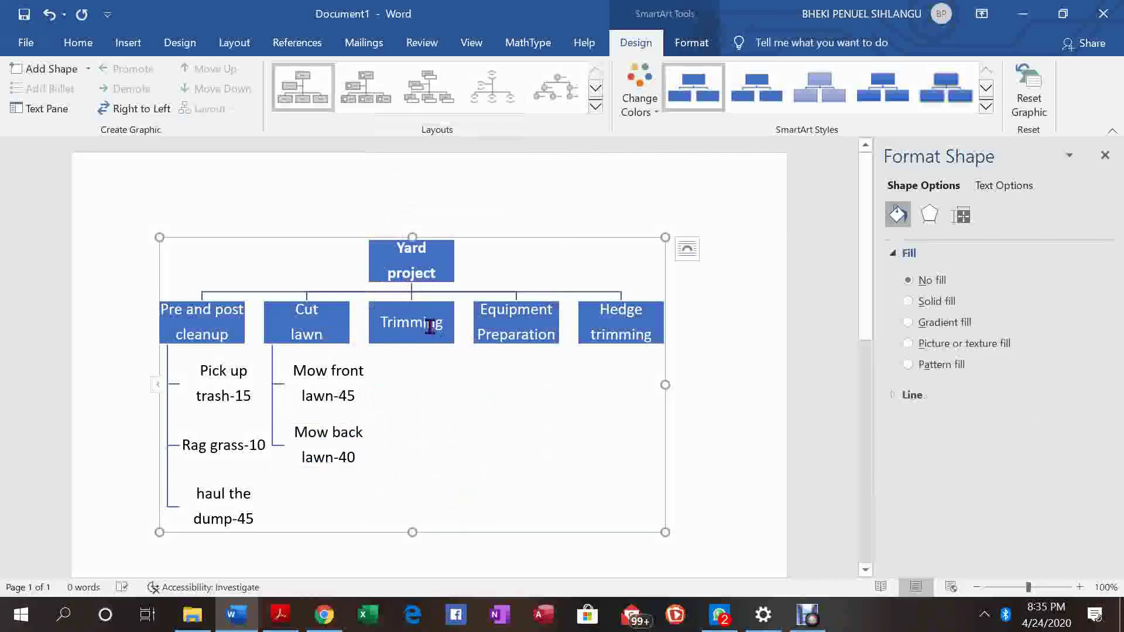
- Add an empty box below "Trimming" and a second empty box after it at the same level
{"action": "right_click", "coordinate": [421, 325]}
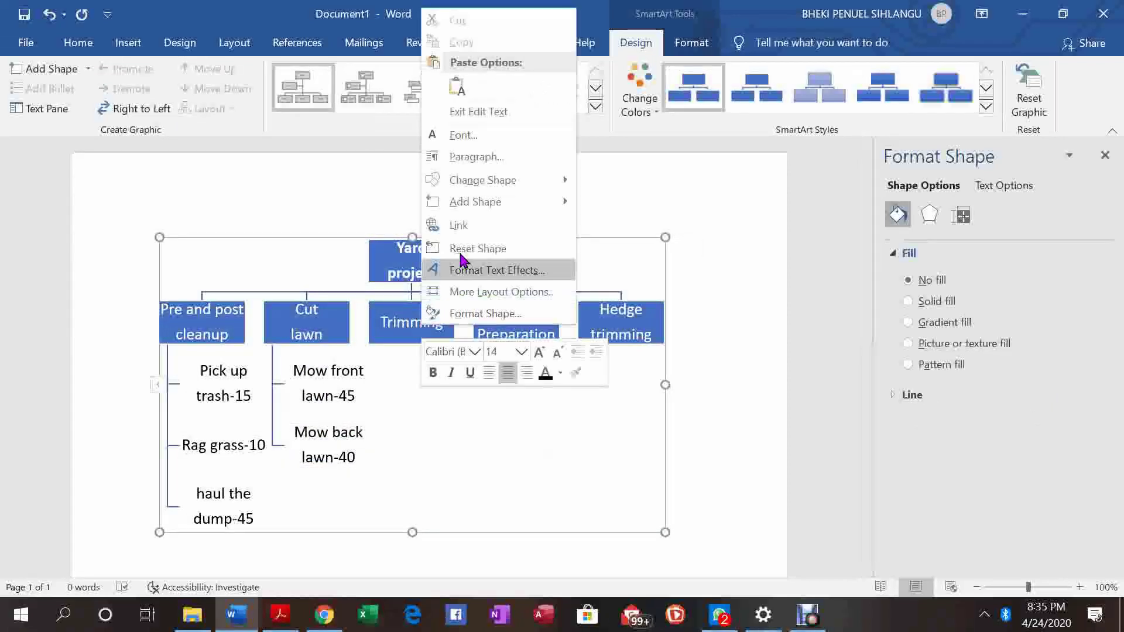
{"action": "mouse_move", "coordinate": [479, 213]}
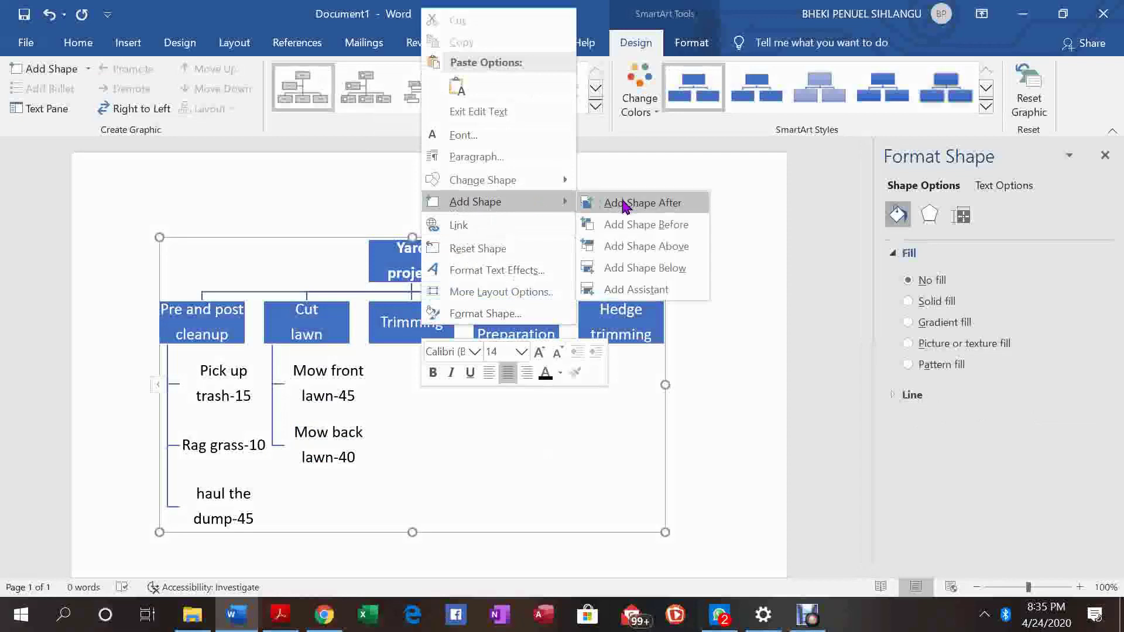
{"action": "left_click", "coordinate": [644, 268]}
{"action": "right_click", "coordinate": [451, 385]}
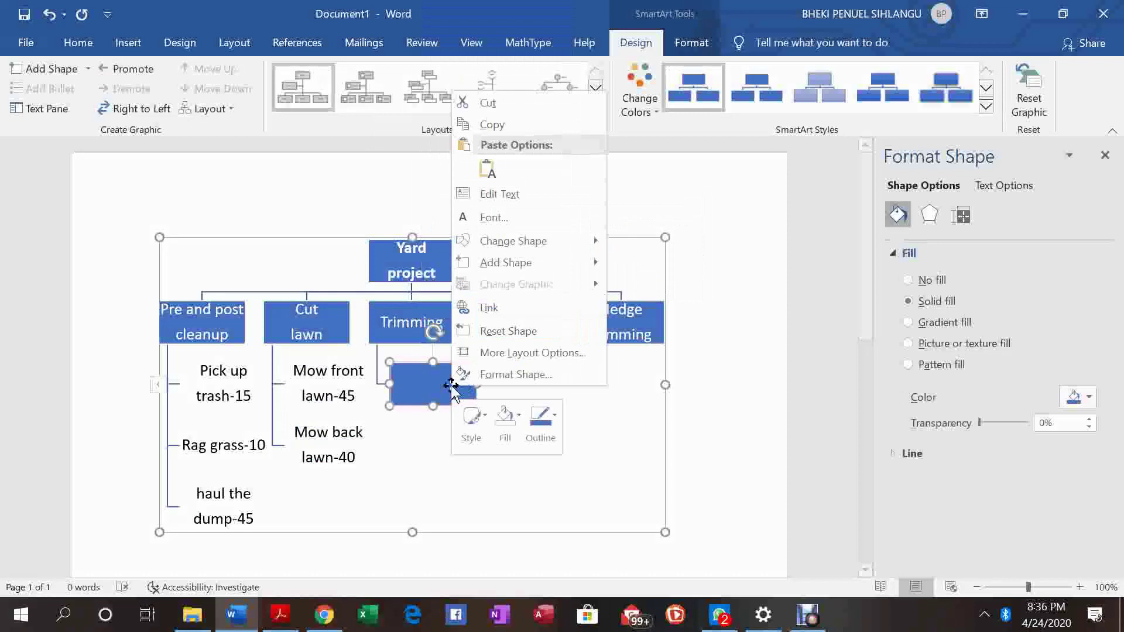
{"action": "mouse_move", "coordinate": [519, 263]}
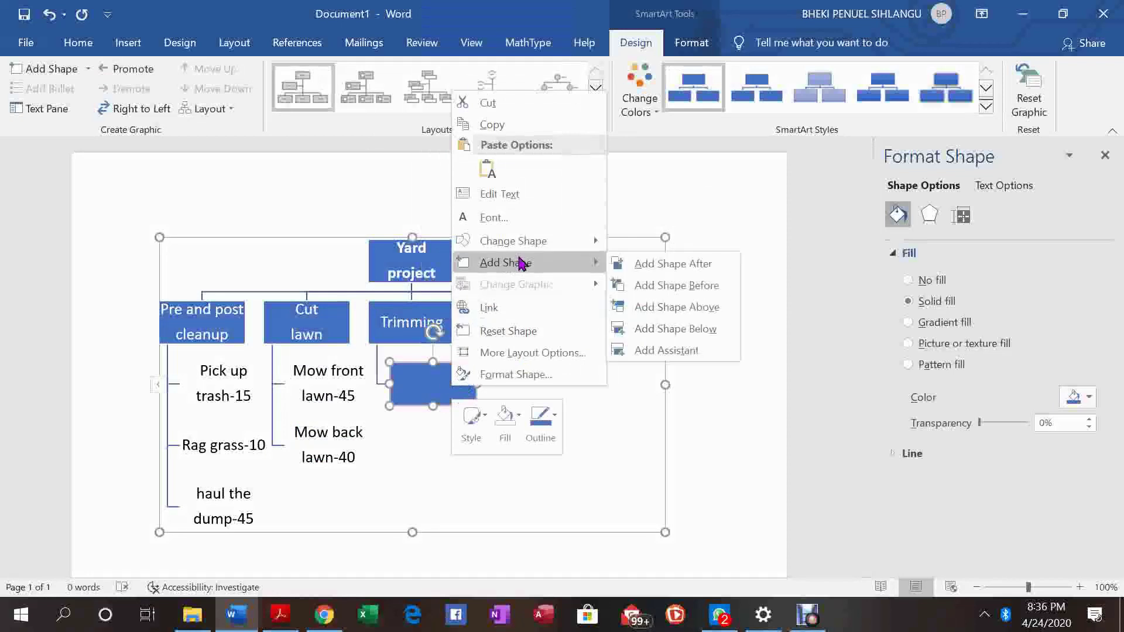
{"action": "left_click", "coordinate": [652, 263]}
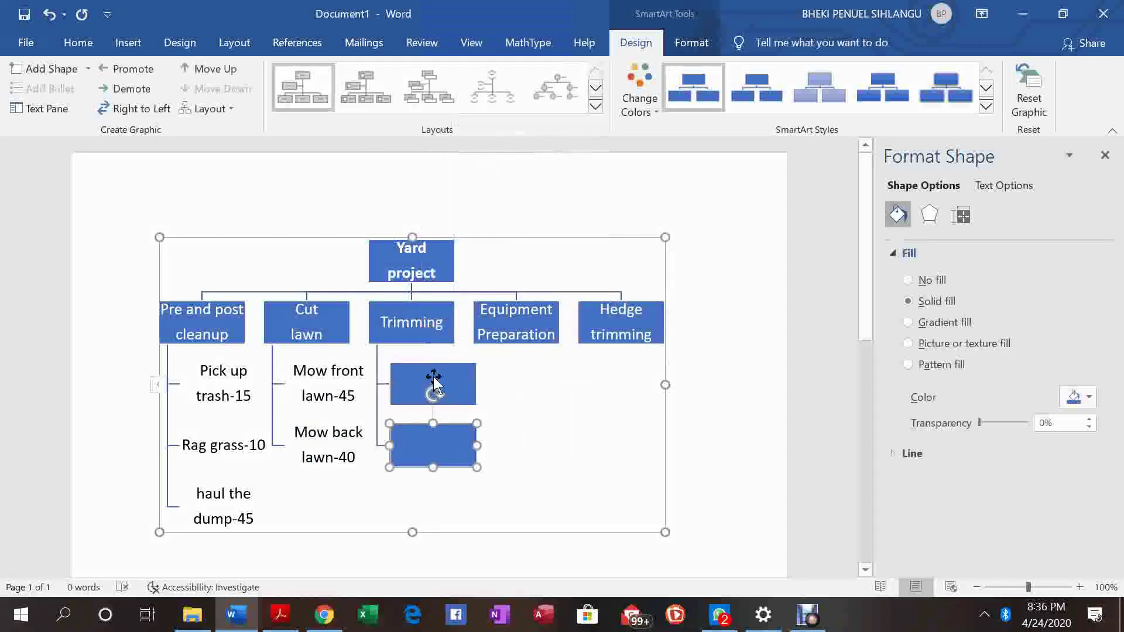
- Set the font size of the first empty box under "Trimming" to 14
{"action": "left_click", "coordinate": [434, 379]}
{"action": "right_click", "coordinate": [434, 377]}
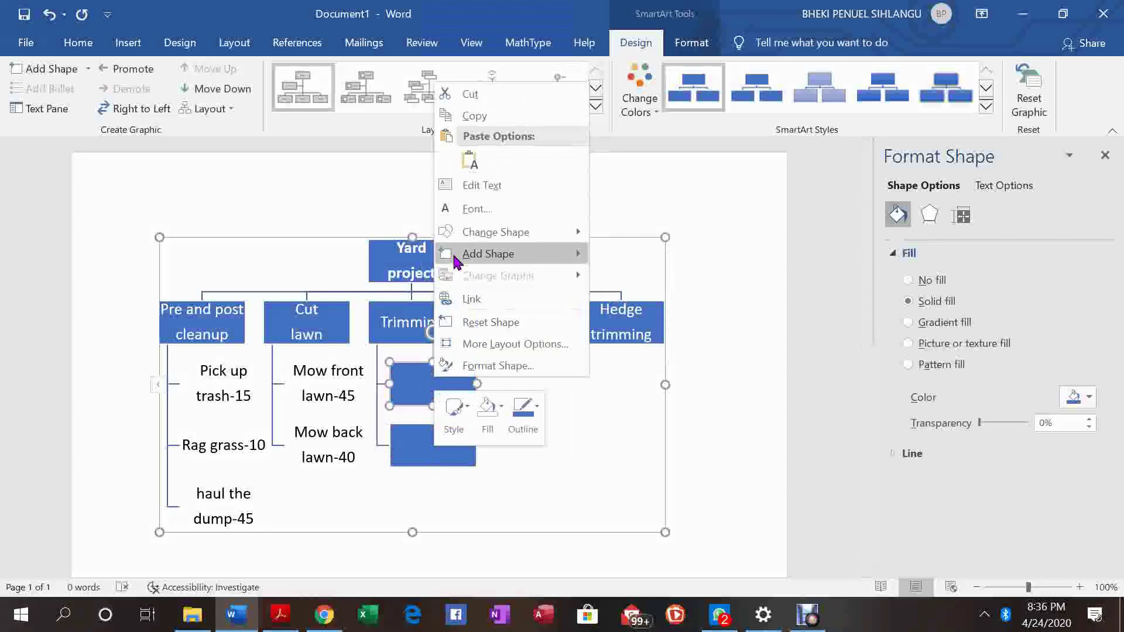
{"action": "left_click", "coordinate": [476, 209]}
{"action": "left_click", "coordinate": [685, 231]}
{"action": "type", "text": "30"}
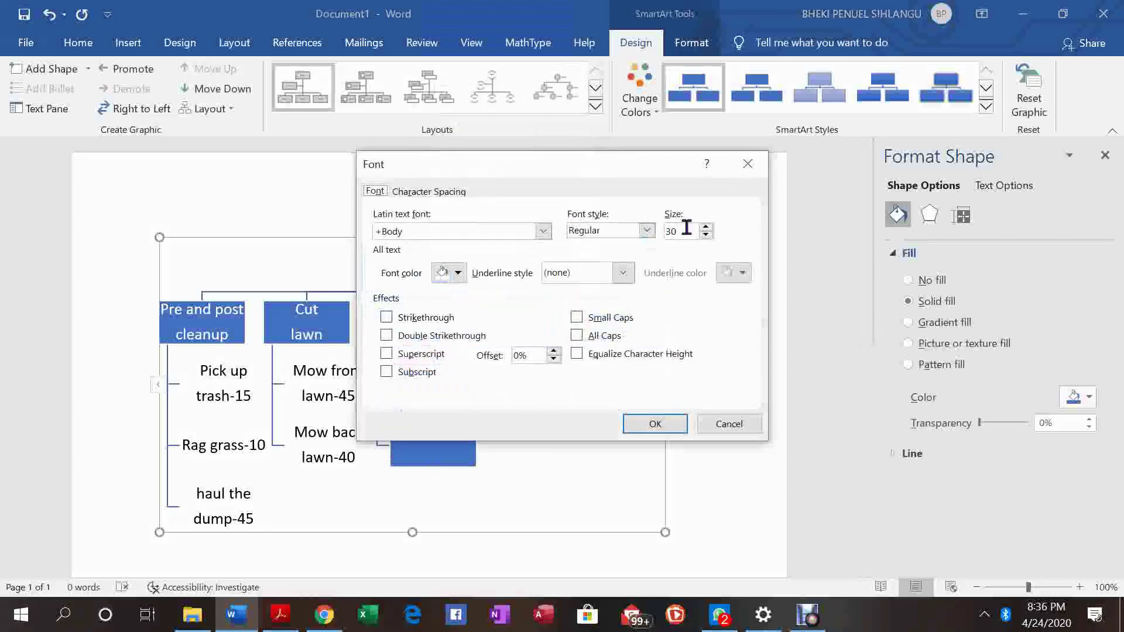
{"action": "key", "text": "BackSpace"}
{"action": "key", "text": "BackSpace"}
{"action": "type", "text": "14"}
{"action": "key", "text": "Return"}
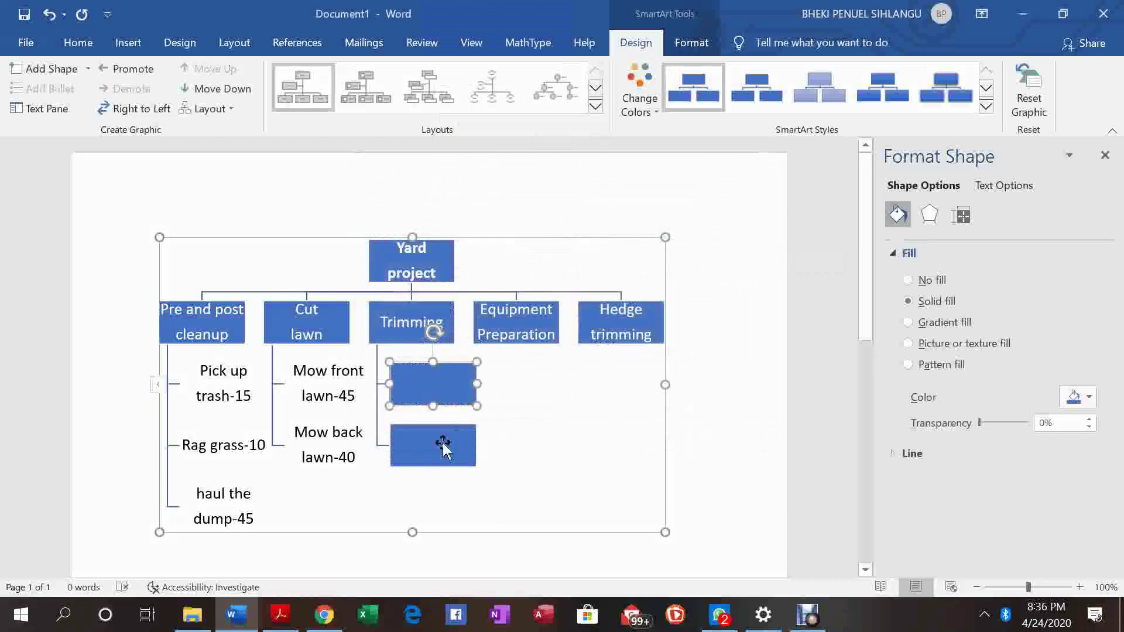
- Set the font size of the second empty box under "Trimming" to 14
{"action": "left_click", "coordinate": [443, 443]}
{"action": "right_click", "coordinate": [443, 442]}
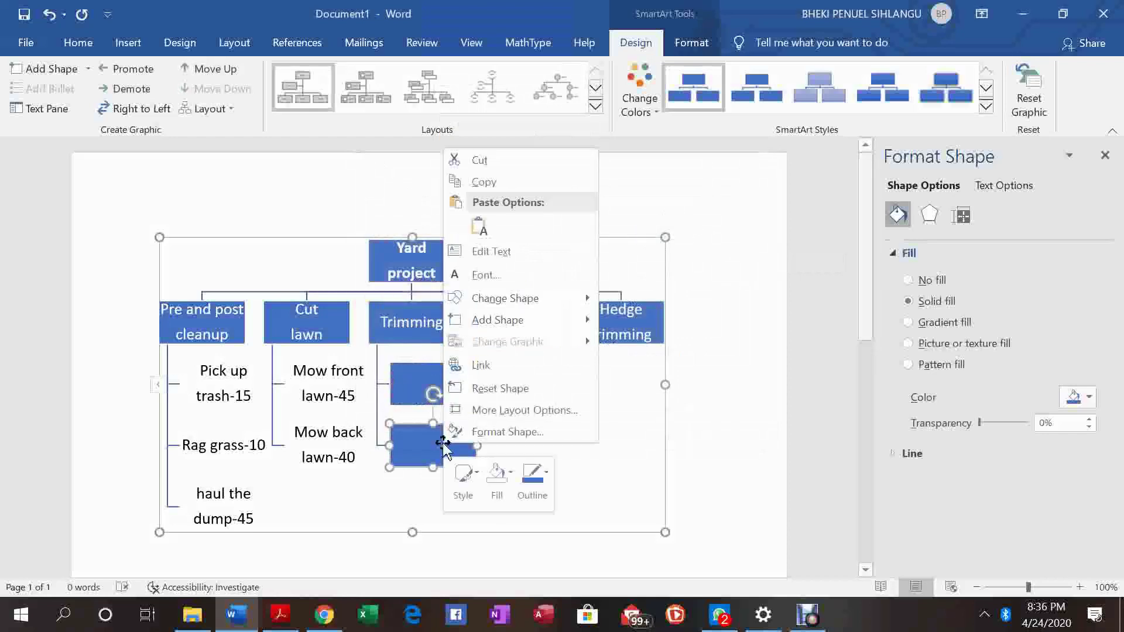
{"action": "left_click", "coordinate": [505, 278]}
{"action": "left_click", "coordinate": [694, 232]}
{"action": "key", "text": "BackSpace"}
{"action": "key", "text": "BackSpace"}
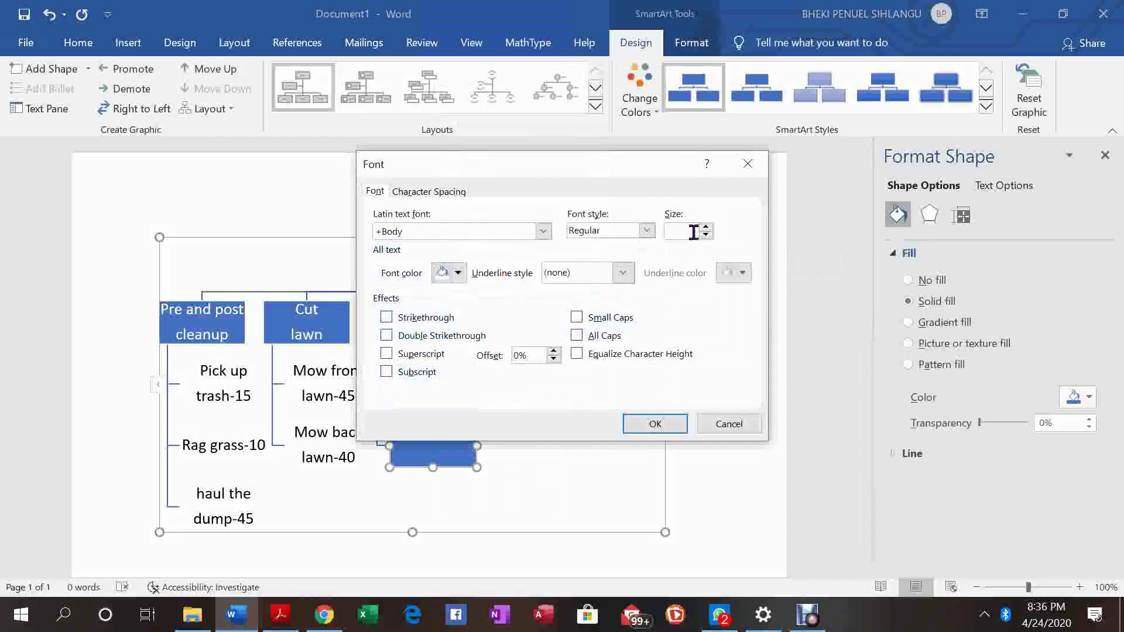
{"action": "type", "text": "18"}
{"action": "left_click", "coordinate": [639, 424]}
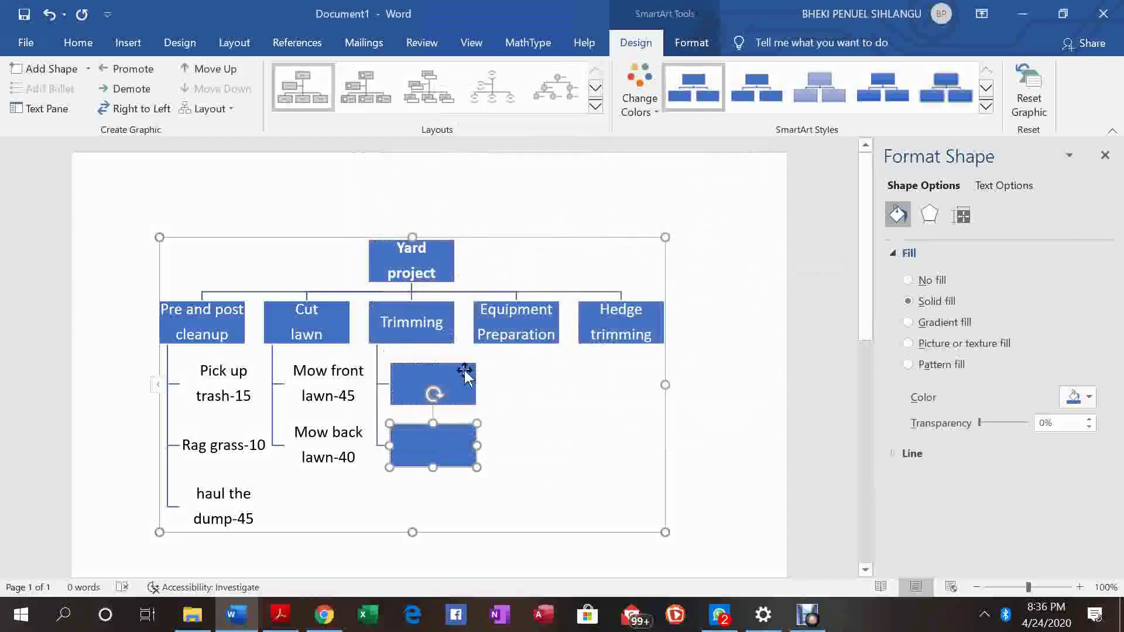
- Label the first box under "Trimming" as "Weed @ trees-30"
{"action": "left_click", "coordinate": [465, 371]}
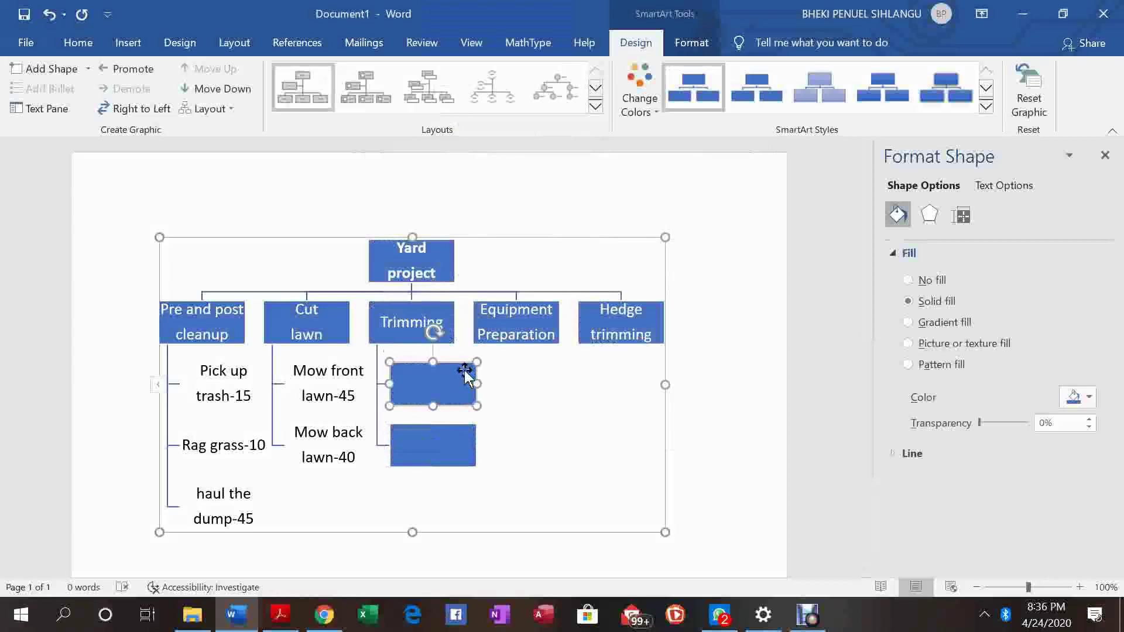
{"action": "right_click", "coordinate": [463, 377]}
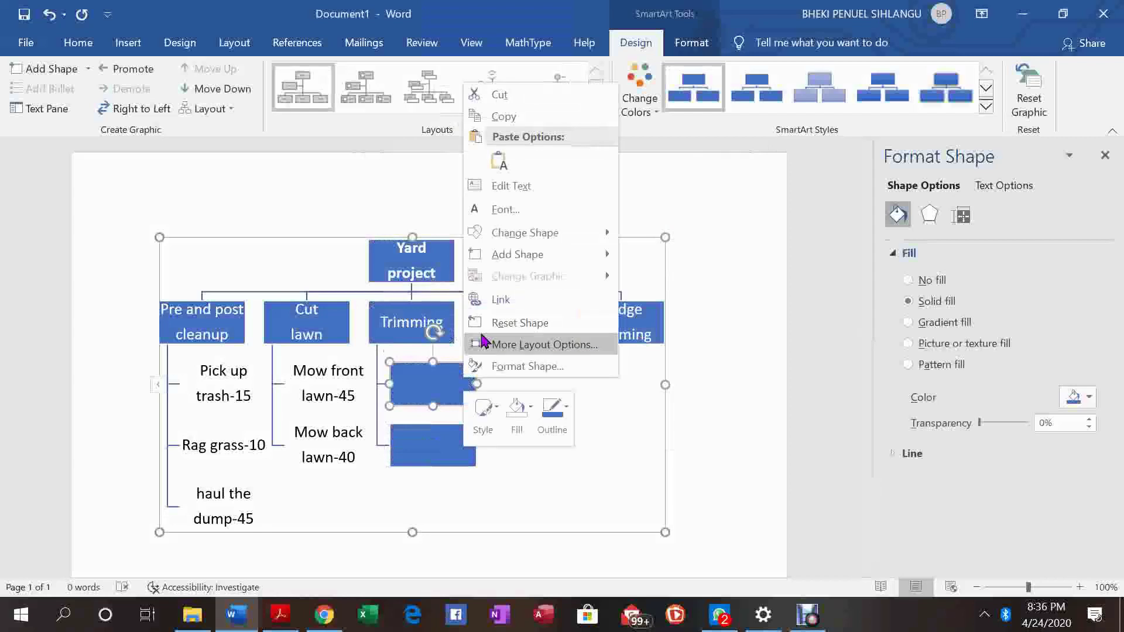
{"action": "left_click", "coordinate": [434, 387]}
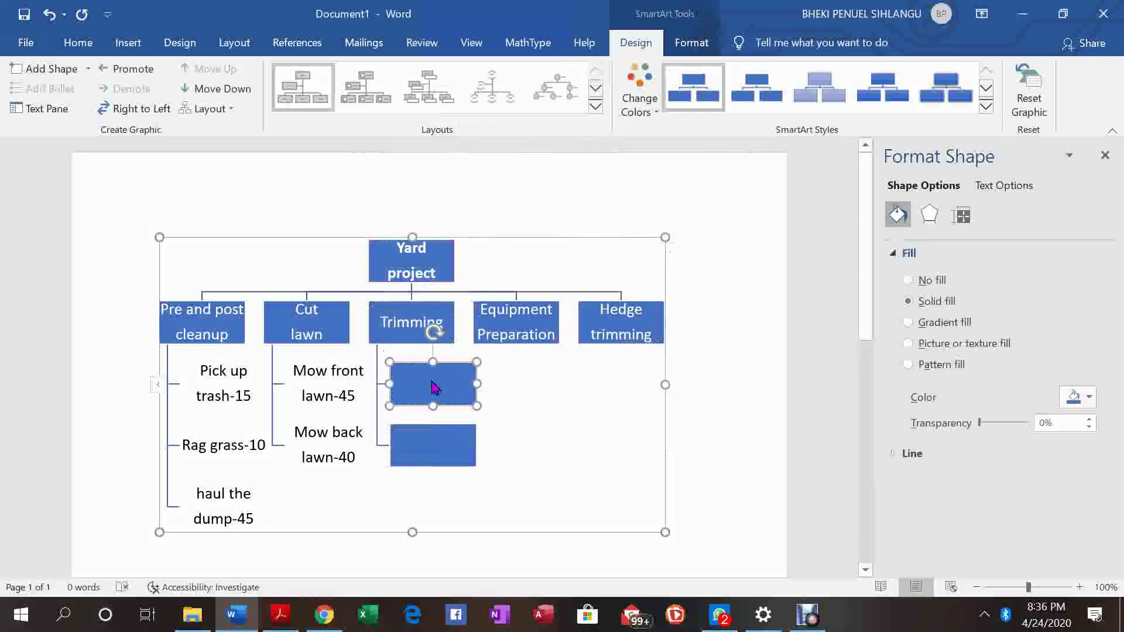
{"action": "type", "text": "W"}
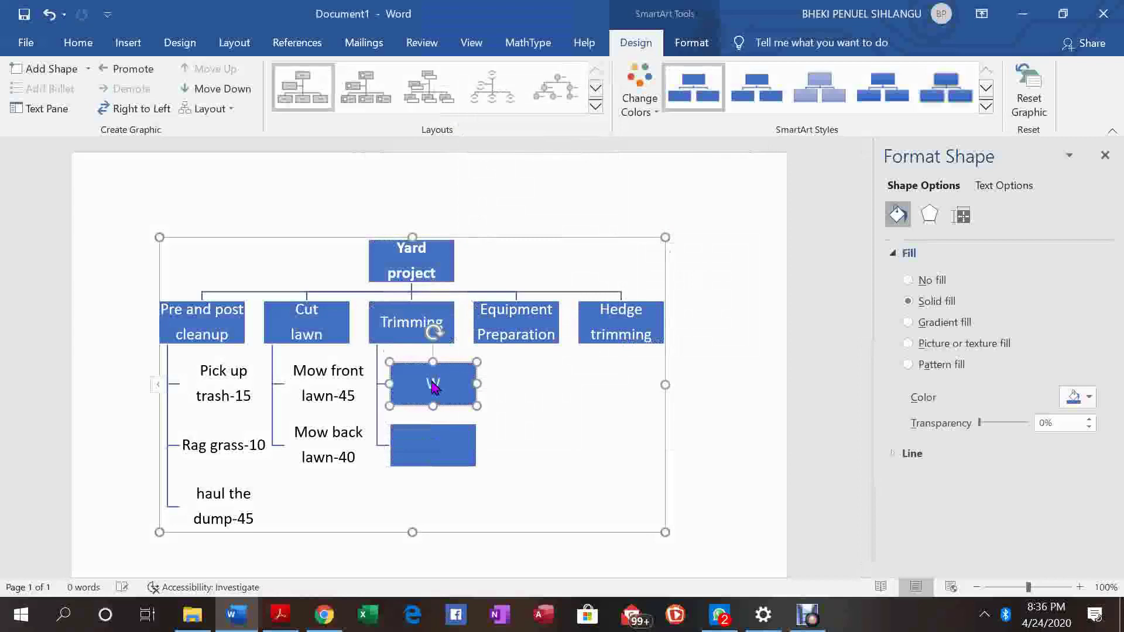
{"action": "type", "text": "eed @ tress"}
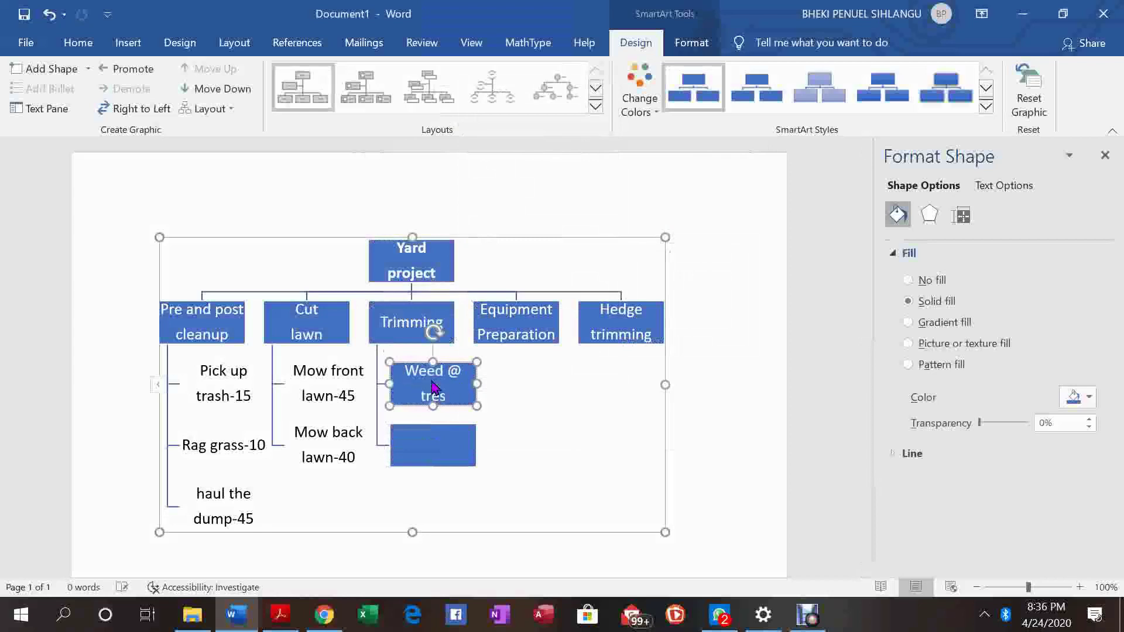
{"action": "key", "text": "BackSpace"}
{"action": "key", "text": "BackSpace"}
{"action": "type", "text": "es-30"}
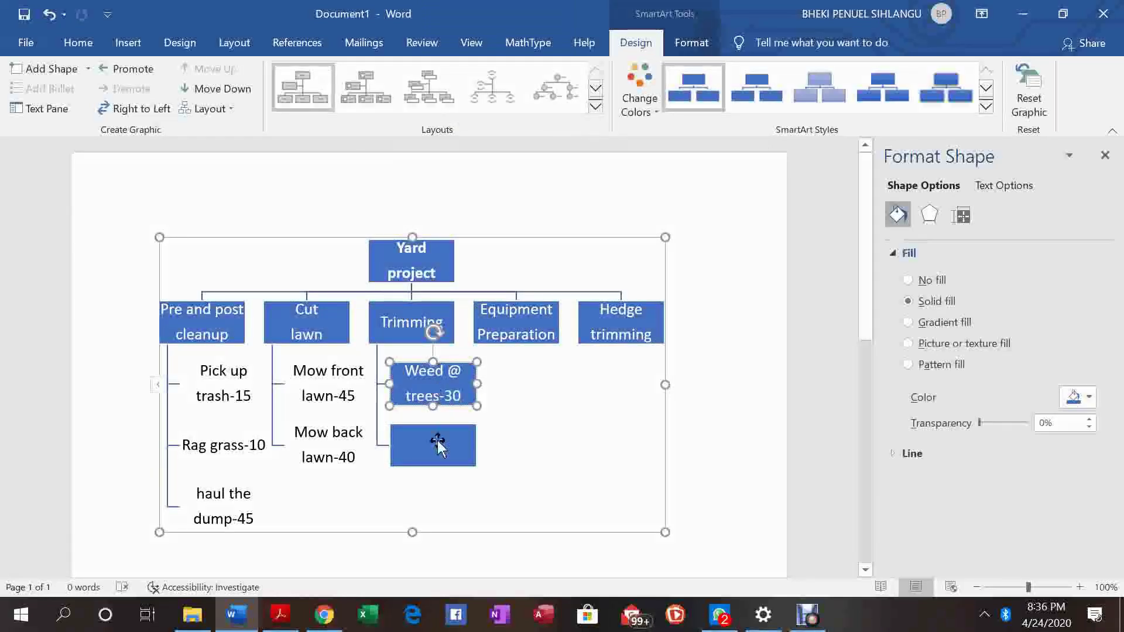
- Label the second box under "Trimming" as "Edge sidewalk-15", with "sidewalk-15" on its own line
{"action": "left_click", "coordinate": [437, 442]}
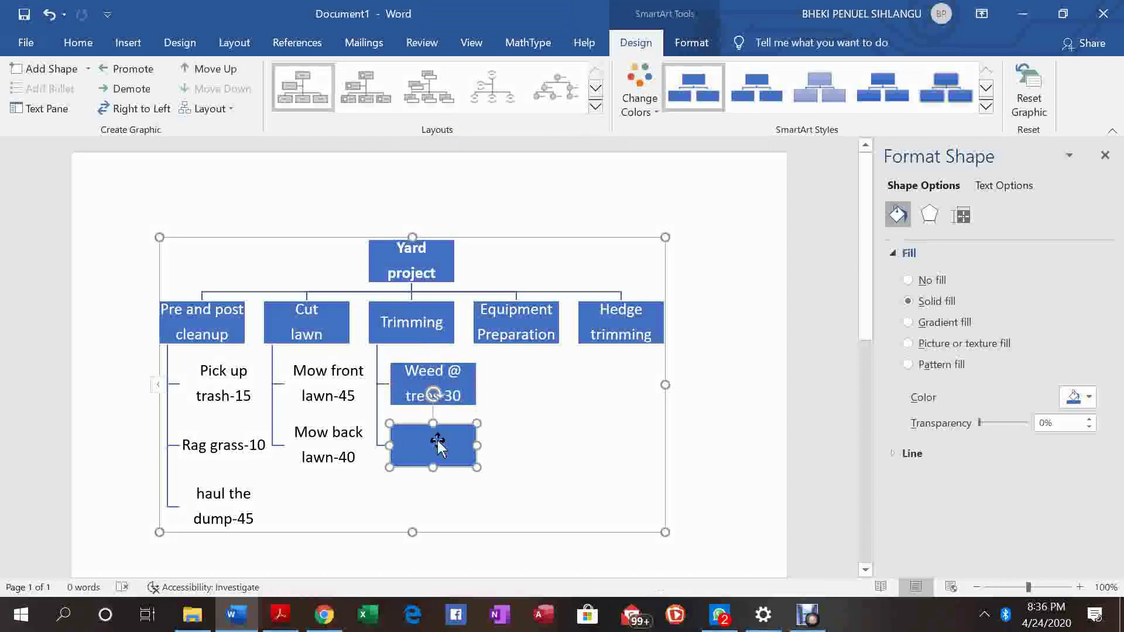
{"action": "type", "text": "Edge"}
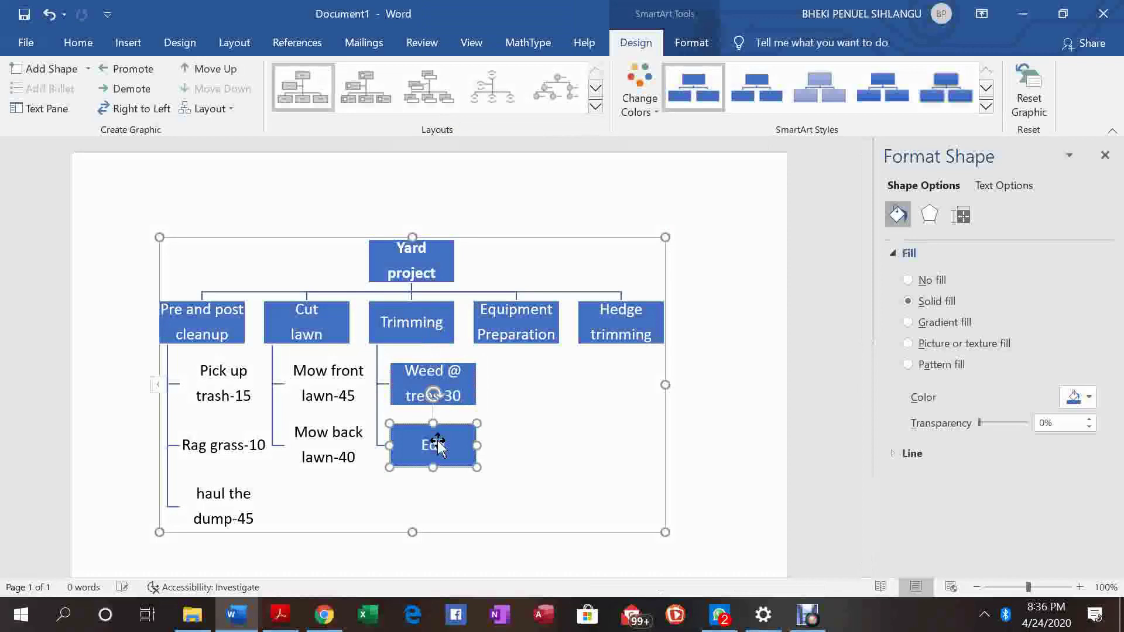
{"action": "key", "text": "Return"}
{"action": "type", "text": "side"}
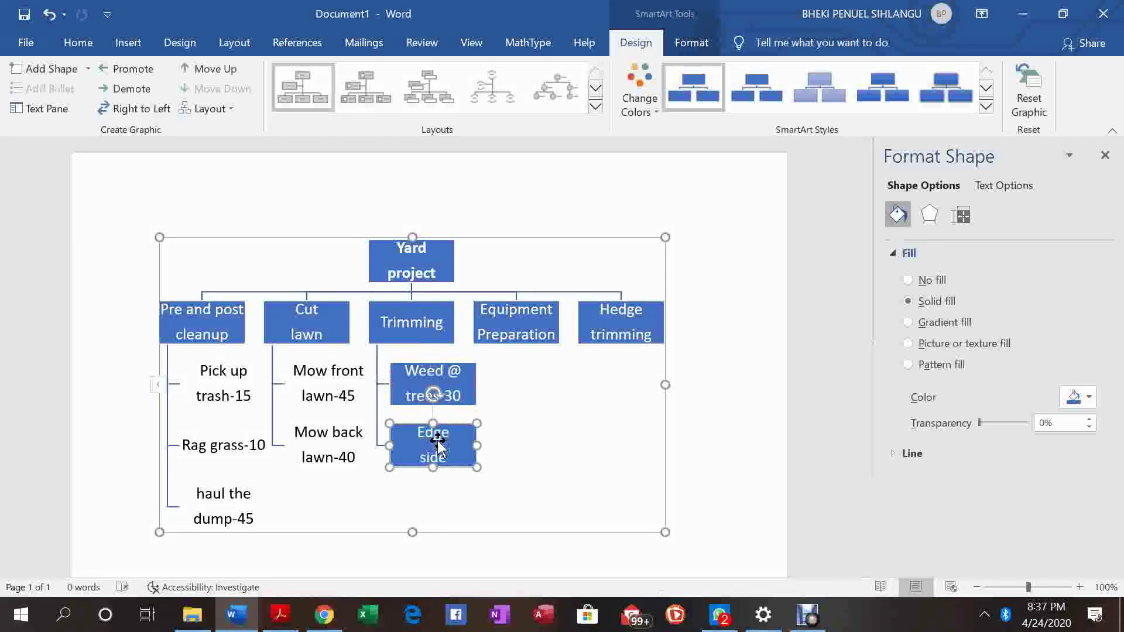
{"action": "type", "text": "walk-15"}
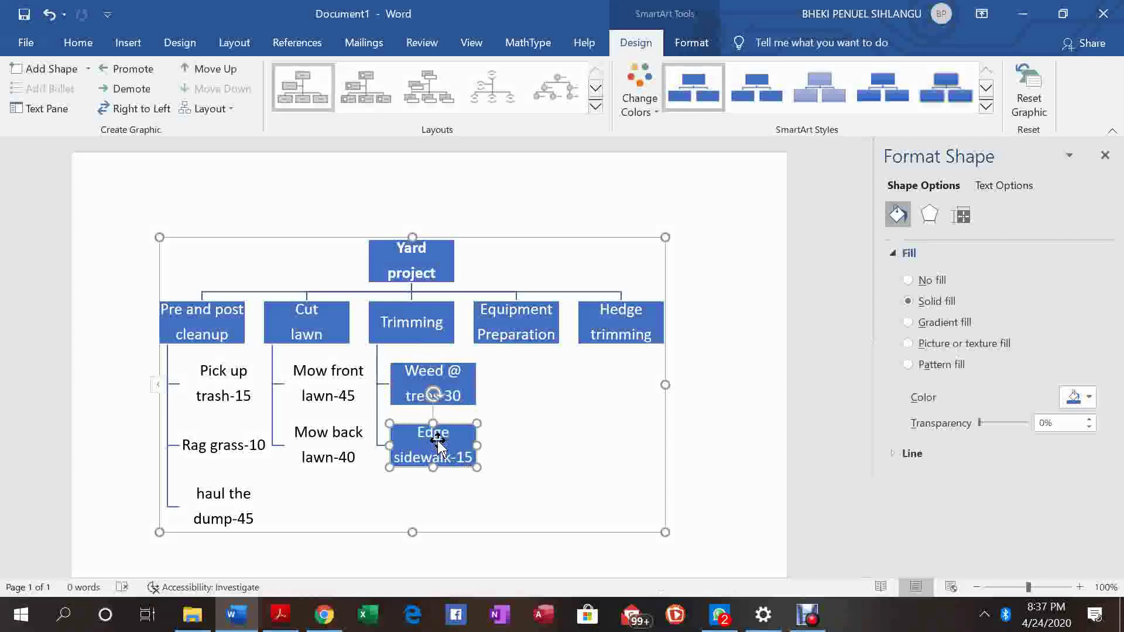
- Change the text color in the "Weed @ trees-30" and "Edge sidewalk-15" boxes to black
{"action": "left_click", "coordinate": [473, 389]}
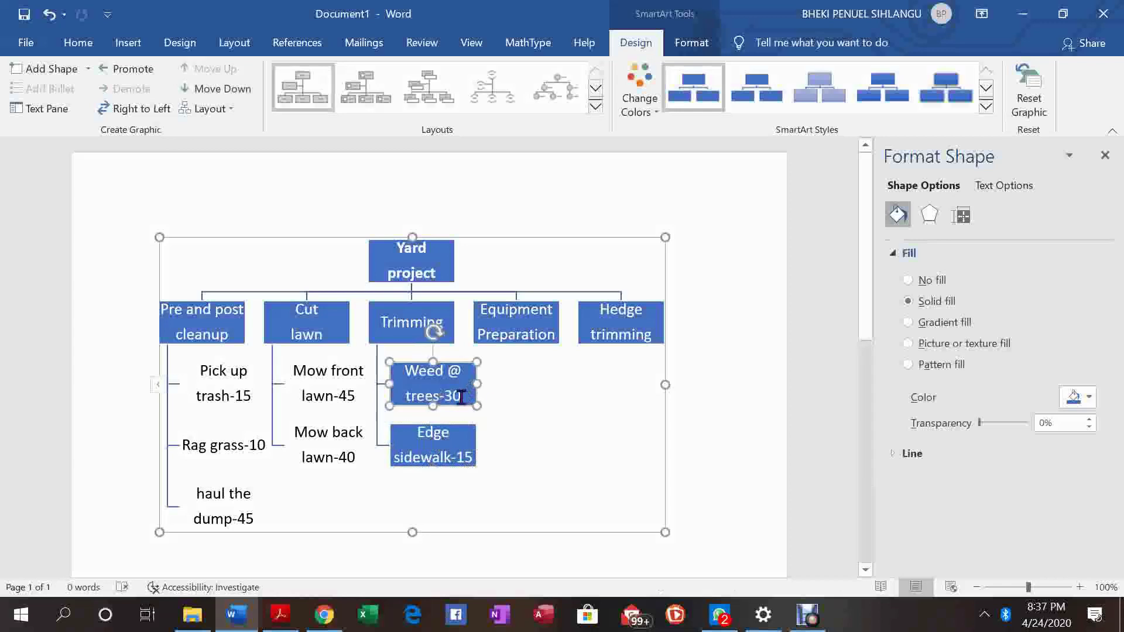
{"action": "left_click_drag", "start_coordinate": [461, 397], "coordinate": [410, 399]}
{"action": "left_click_drag", "start_coordinate": [405, 390], "coordinate": [407, 368]}
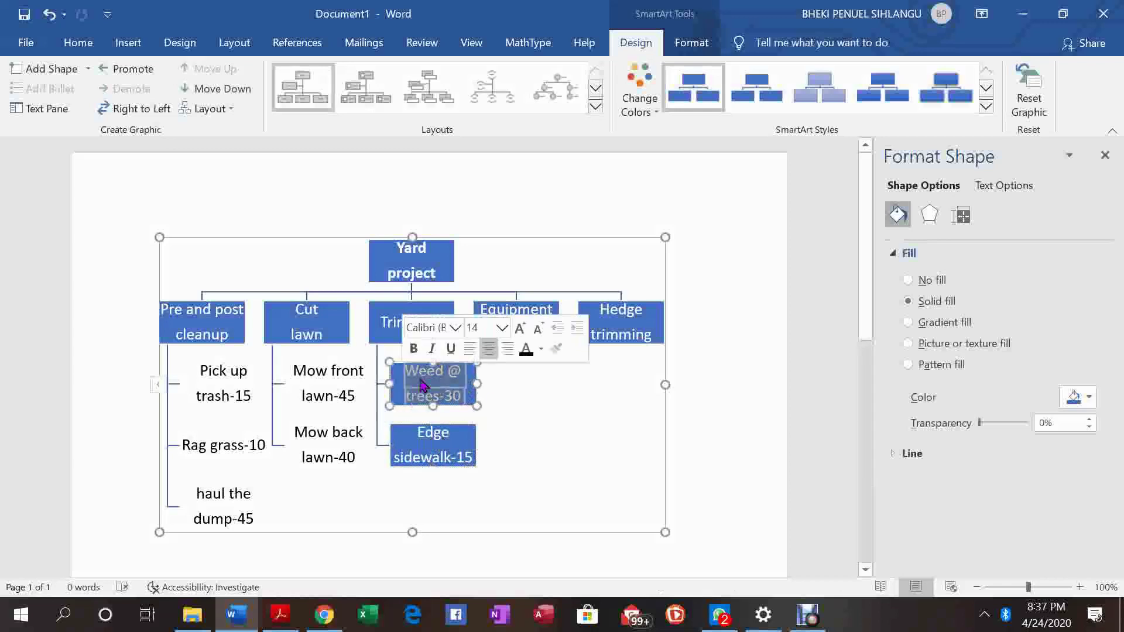
{"action": "left_click", "coordinate": [525, 348]}
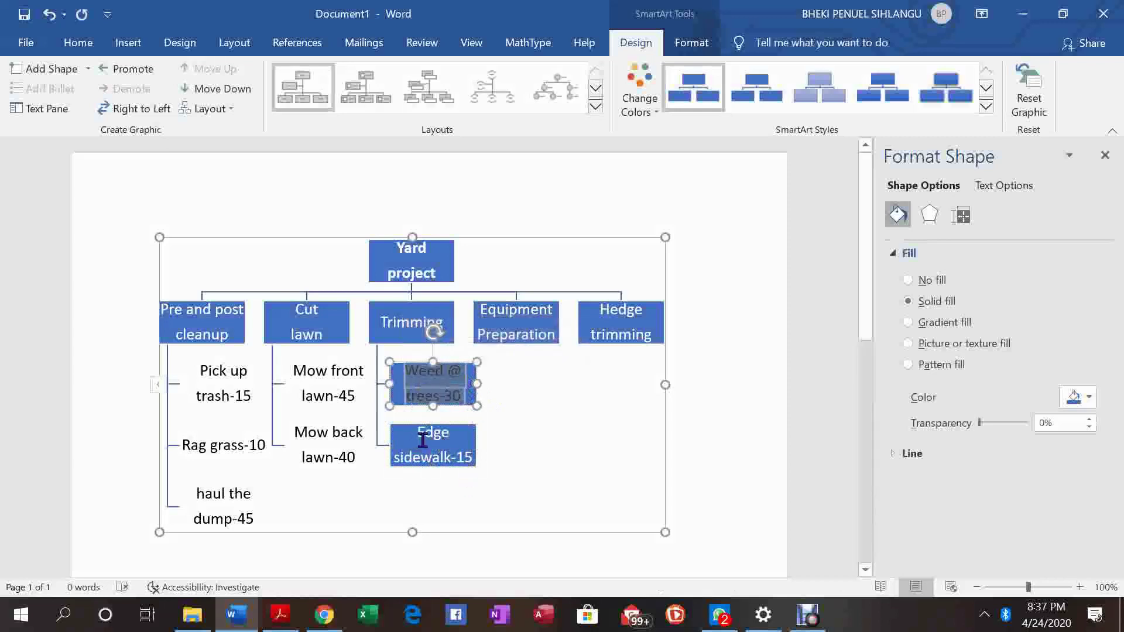
{"action": "left_click_drag", "start_coordinate": [423, 440], "coordinate": [466, 454]}
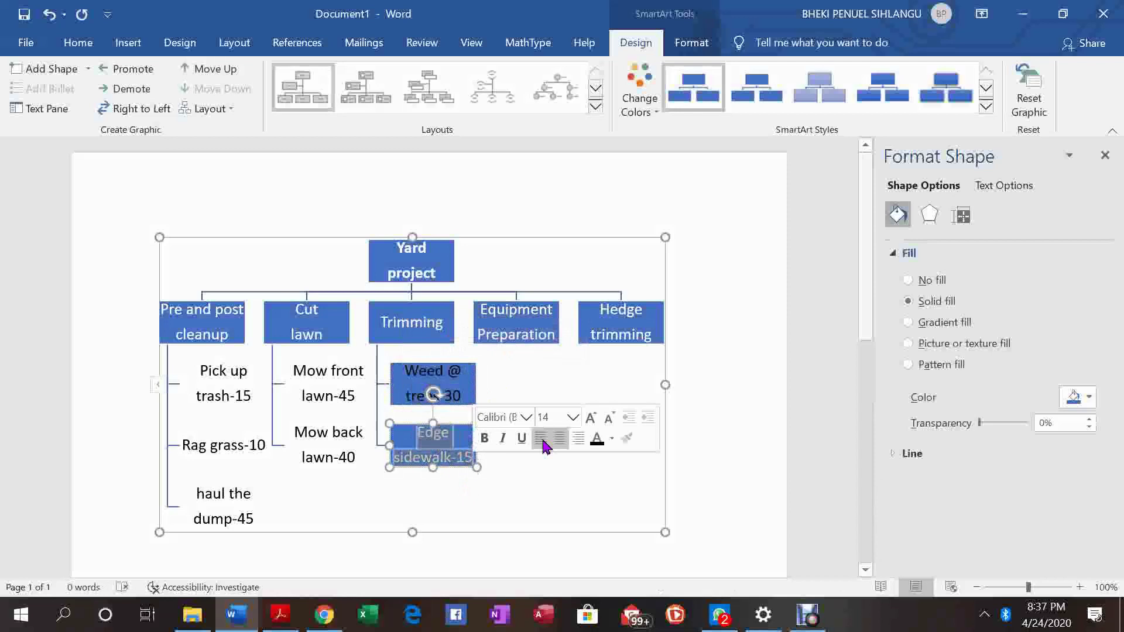
{"action": "left_click", "coordinate": [597, 440]}
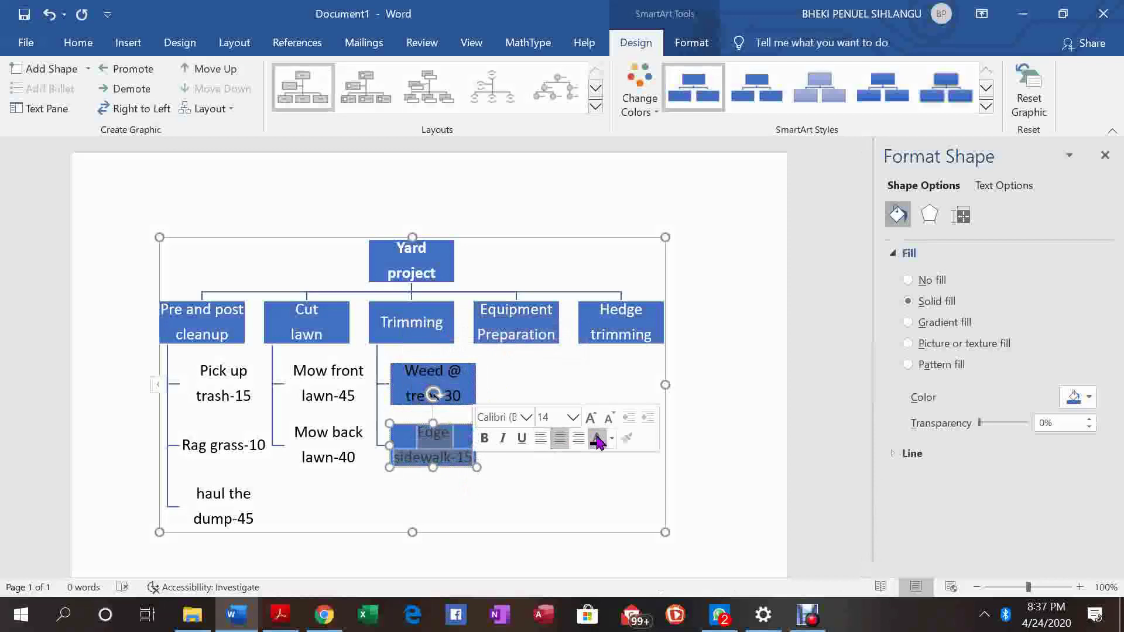
{"action": "left_click", "coordinate": [559, 386]}
- Remove the fill from the "Weed @ trees-30" box under "Trimming"
{"action": "left_click", "coordinate": [466, 387]}
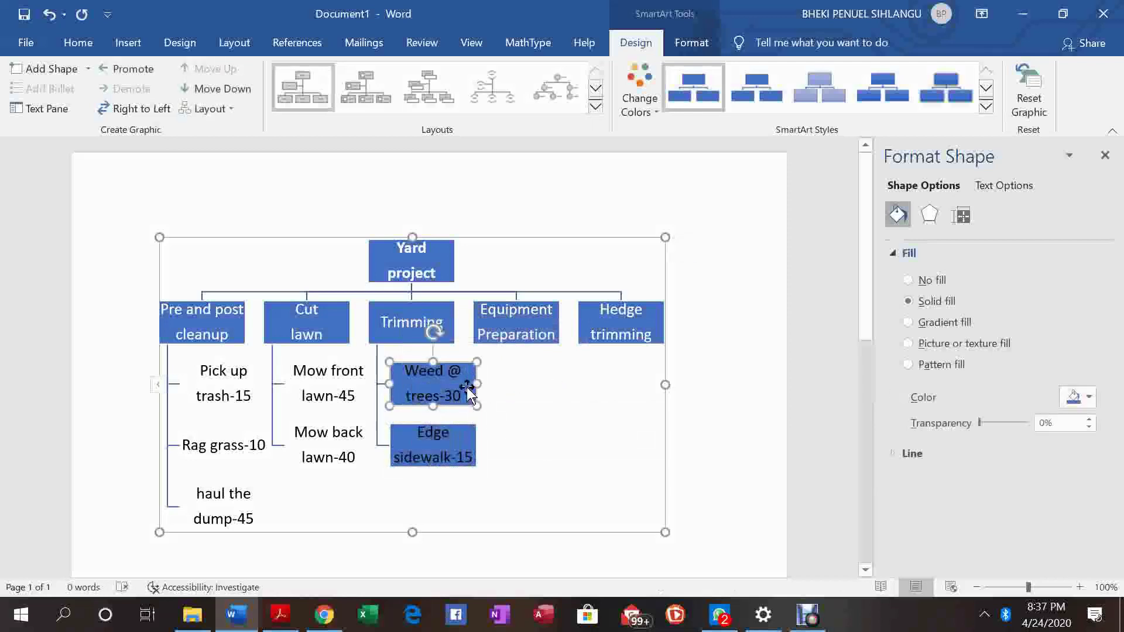
{"action": "right_click", "coordinate": [469, 392]}
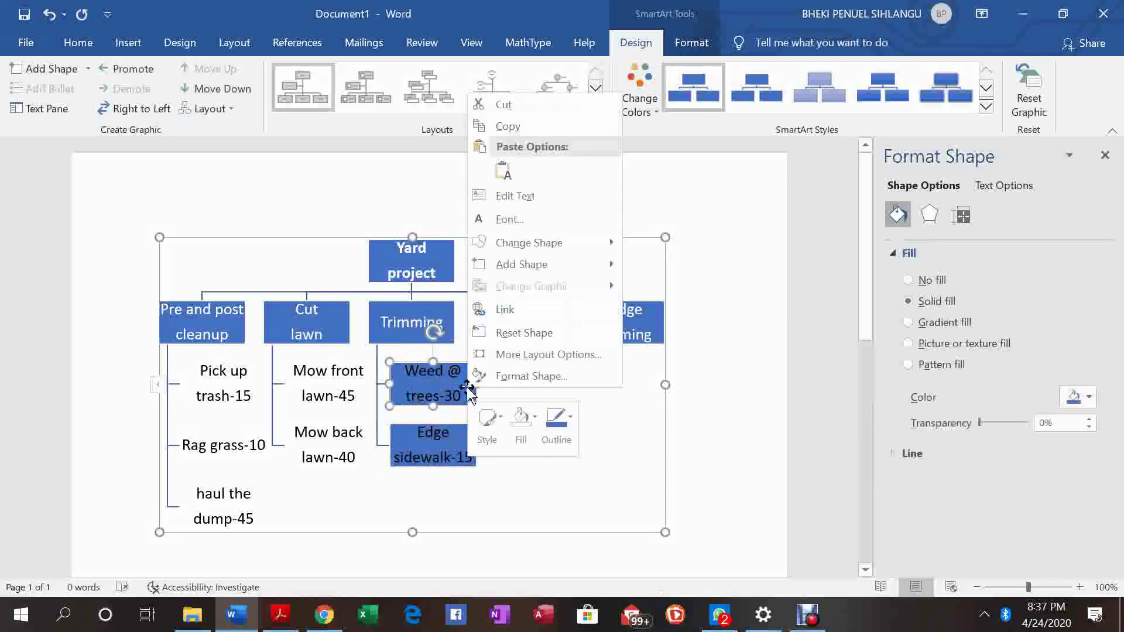
{"action": "left_click", "coordinate": [521, 426]}
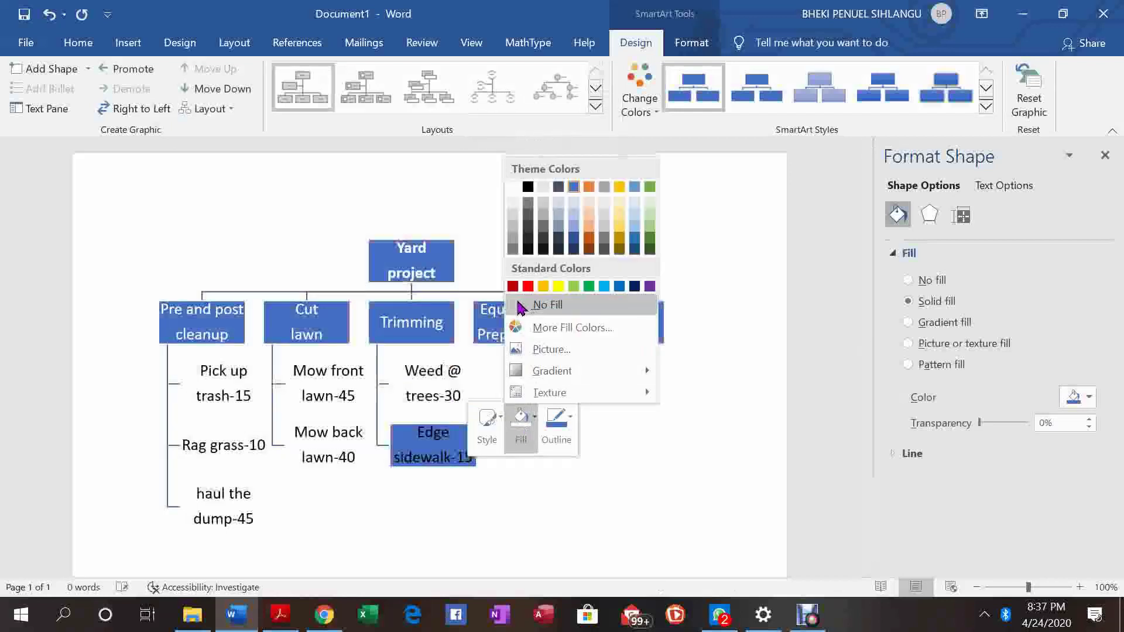
{"action": "key", "text": "Escape"}
- Set the "Edge sidewalk-15" box under "Trimming" to no fill
{"action": "left_click", "coordinate": [459, 439]}
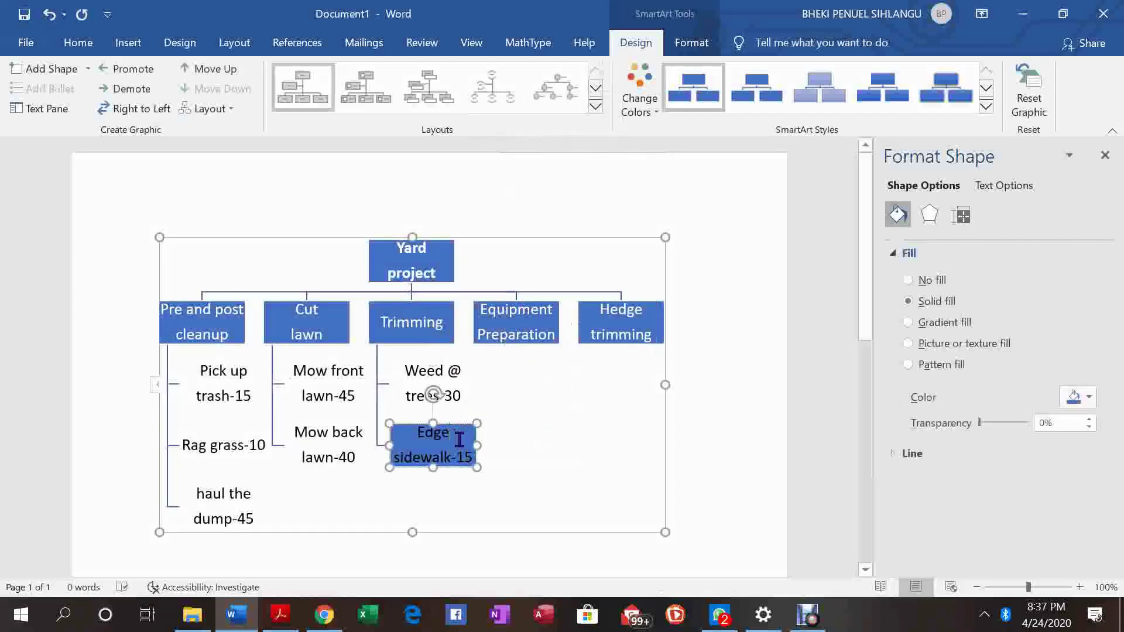
{"action": "right_click", "coordinate": [459, 440]}
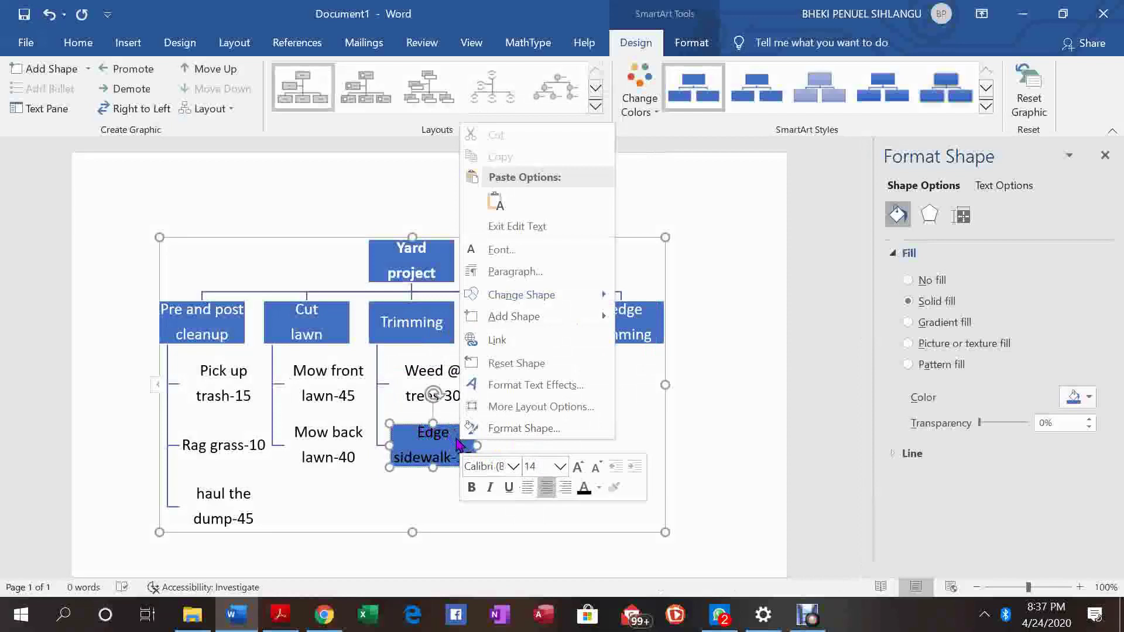
{"action": "left_click", "coordinate": [513, 433]}
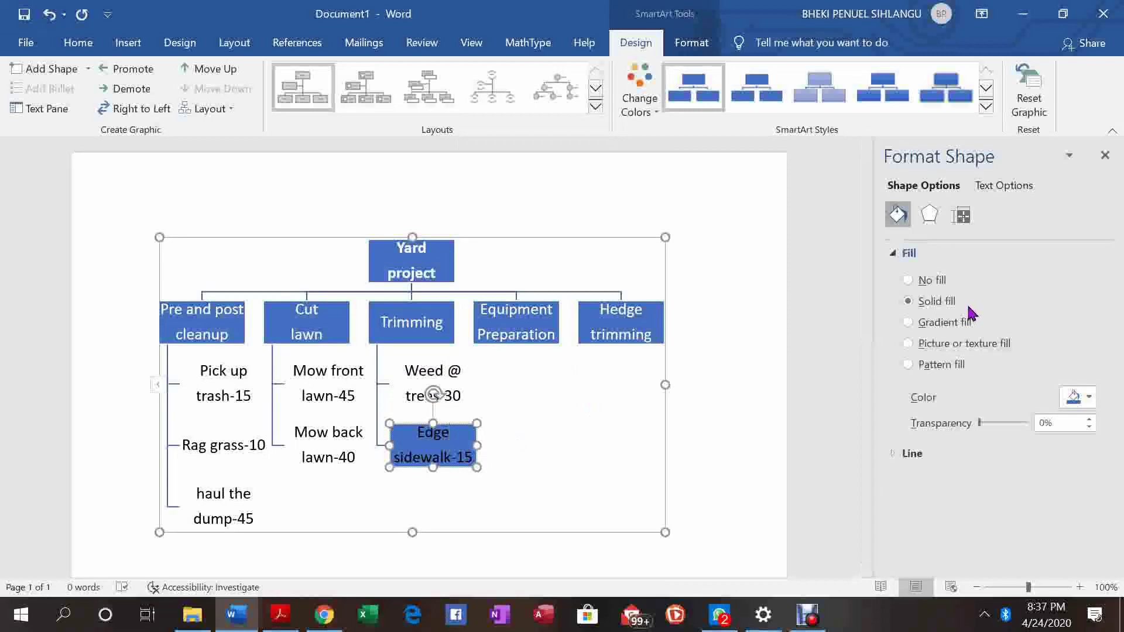
{"action": "left_click", "coordinate": [908, 281]}
{"action": "left_click", "coordinate": [596, 433]}
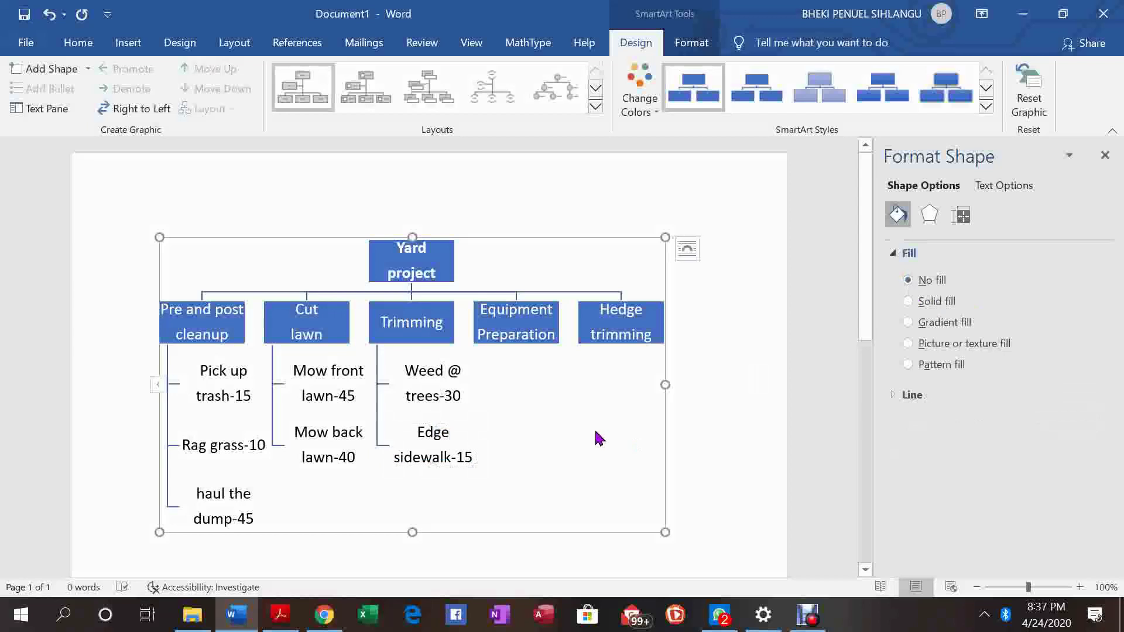
- Add an empty box below "Equipment Preparation" and a second one after it
{"action": "right_click", "coordinate": [534, 326]}
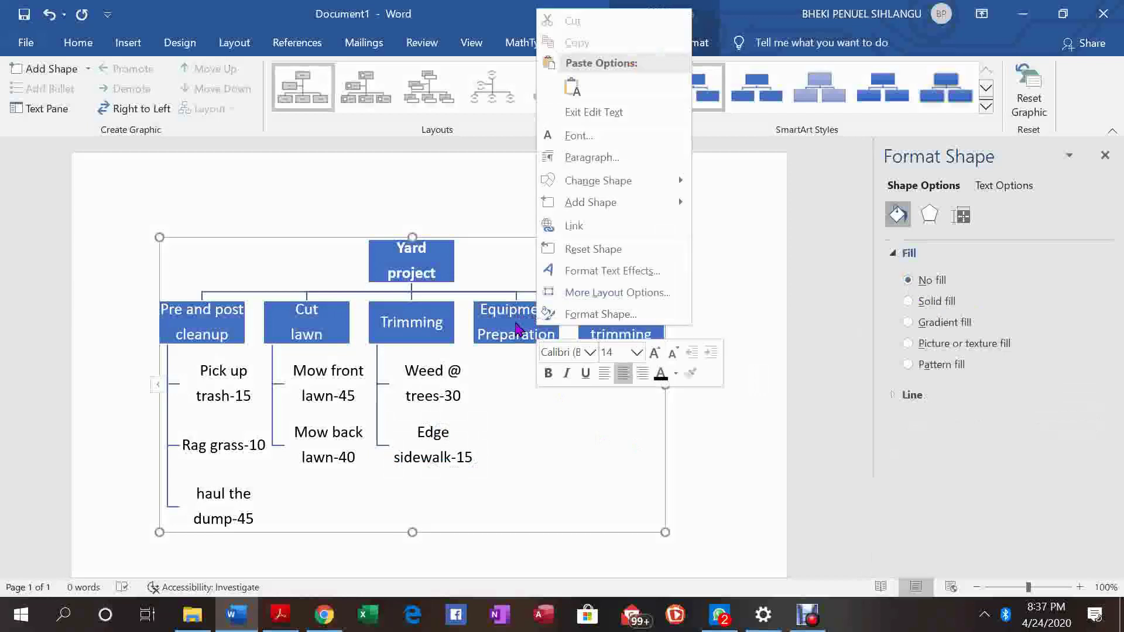
{"action": "left_click", "coordinate": [517, 325]}
{"action": "right_click", "coordinate": [516, 328]}
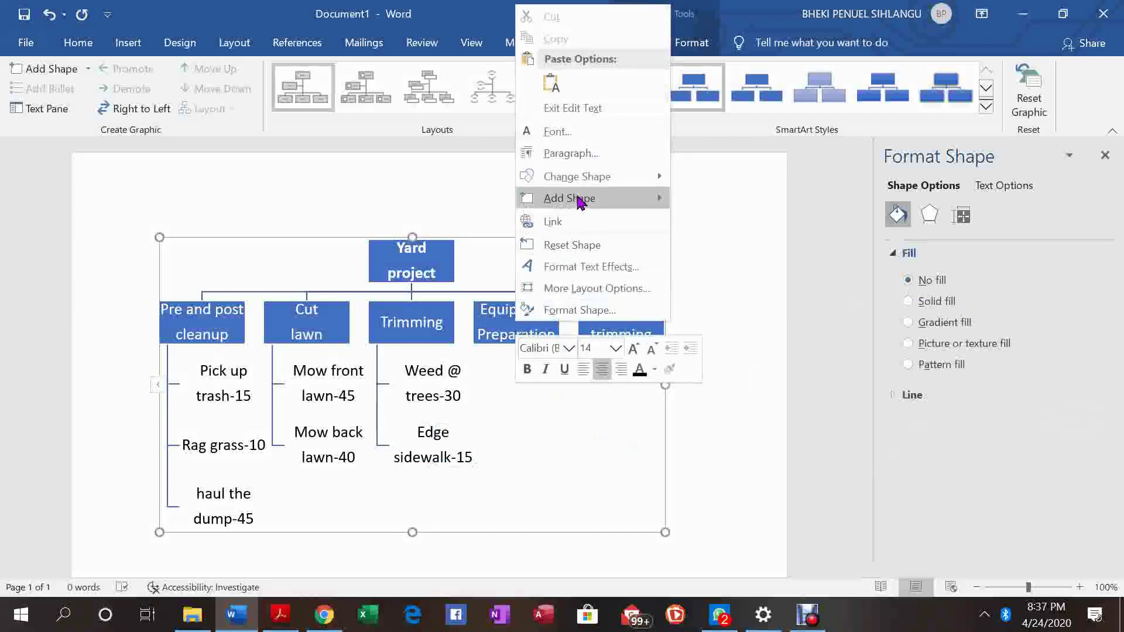
{"action": "mouse_move", "coordinate": [622, 197]}
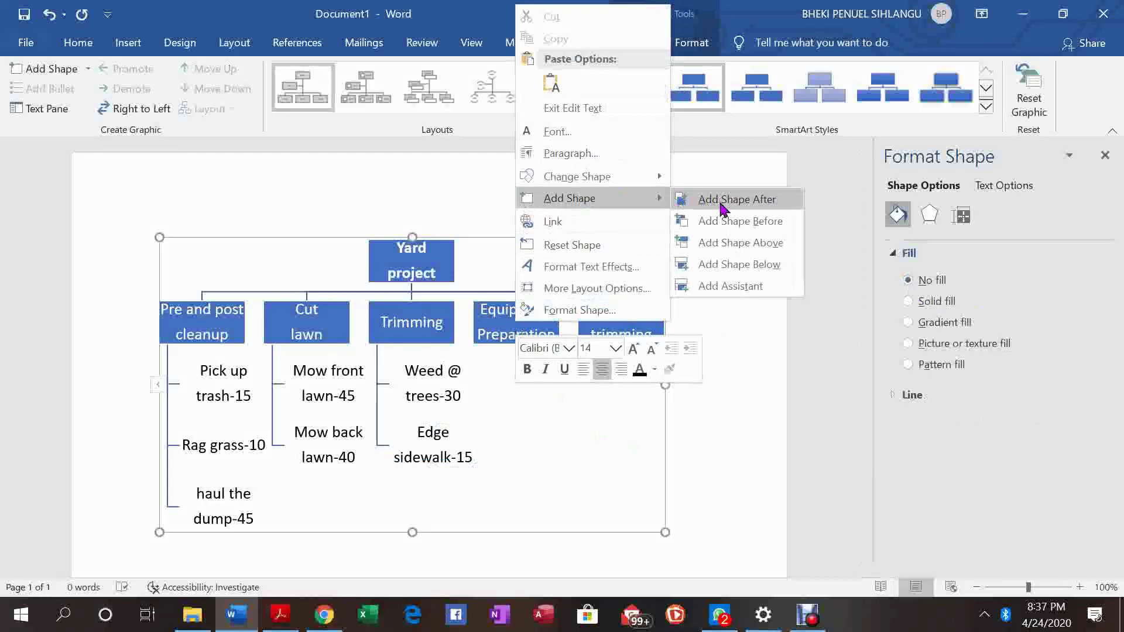
{"action": "left_click", "coordinate": [754, 265]}
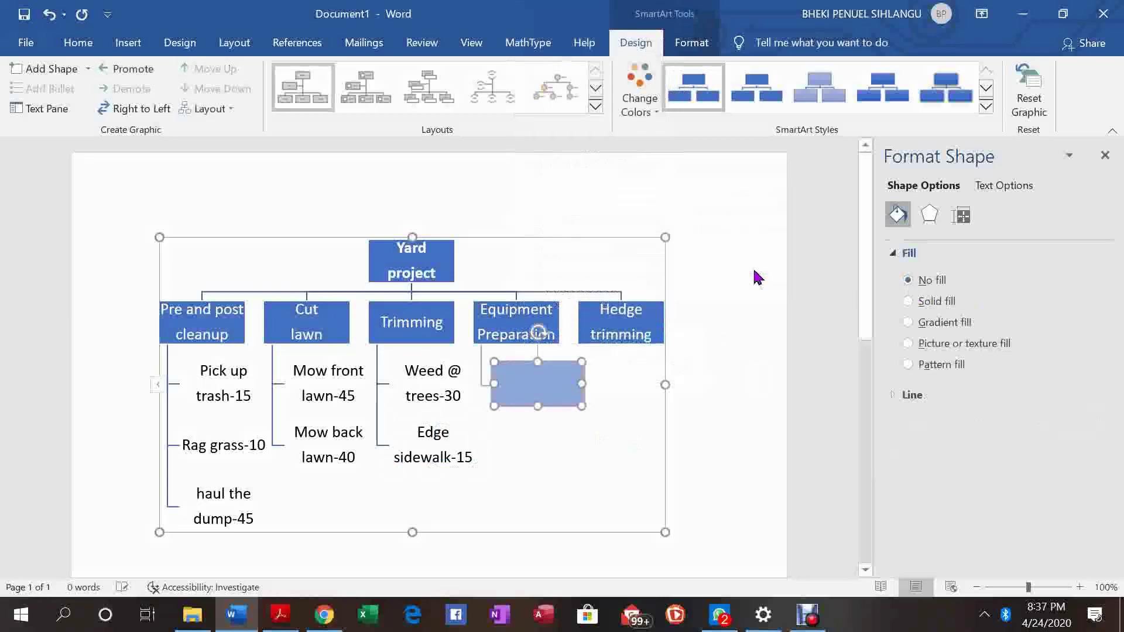
{"action": "right_click", "coordinate": [544, 396]}
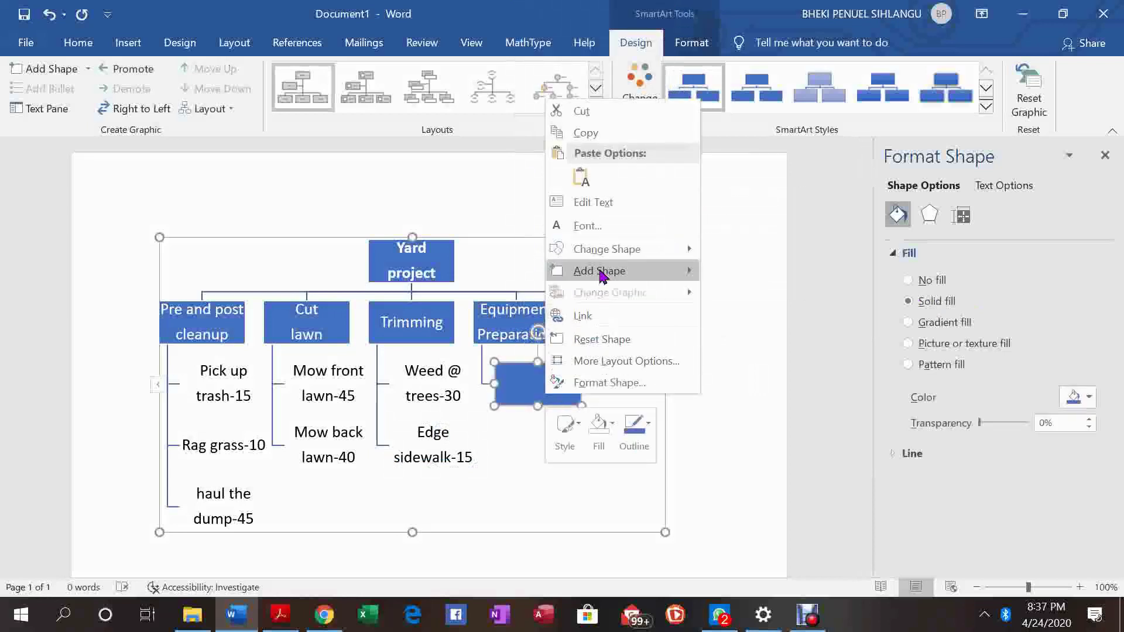
{"action": "mouse_move", "coordinate": [609, 272]}
{"action": "left_click", "coordinate": [729, 274]}
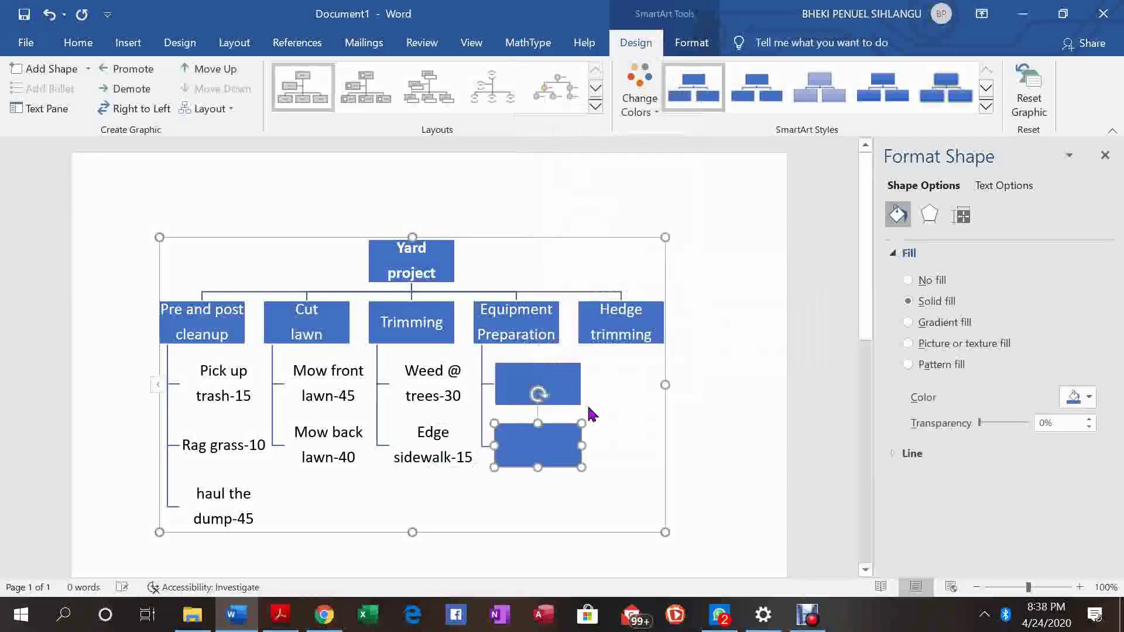
- Set the font size of the first empty box under "Equipment Preparation" to 14
{"action": "left_click", "coordinate": [552, 373]}
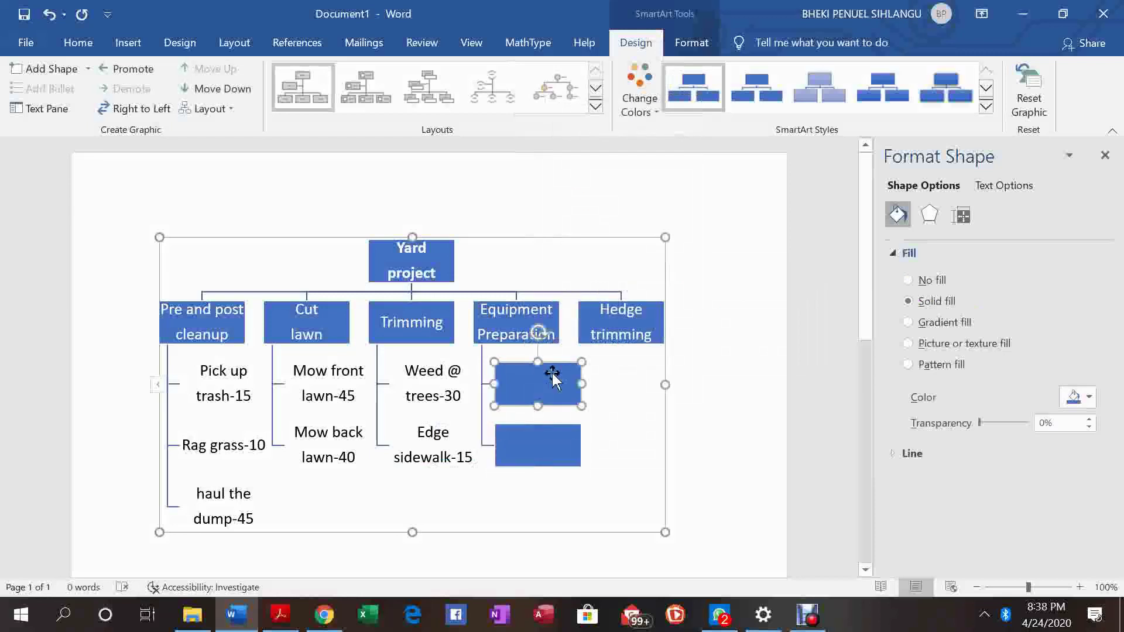
{"action": "right_click", "coordinate": [553, 373]}
{"action": "left_click", "coordinate": [596, 210]}
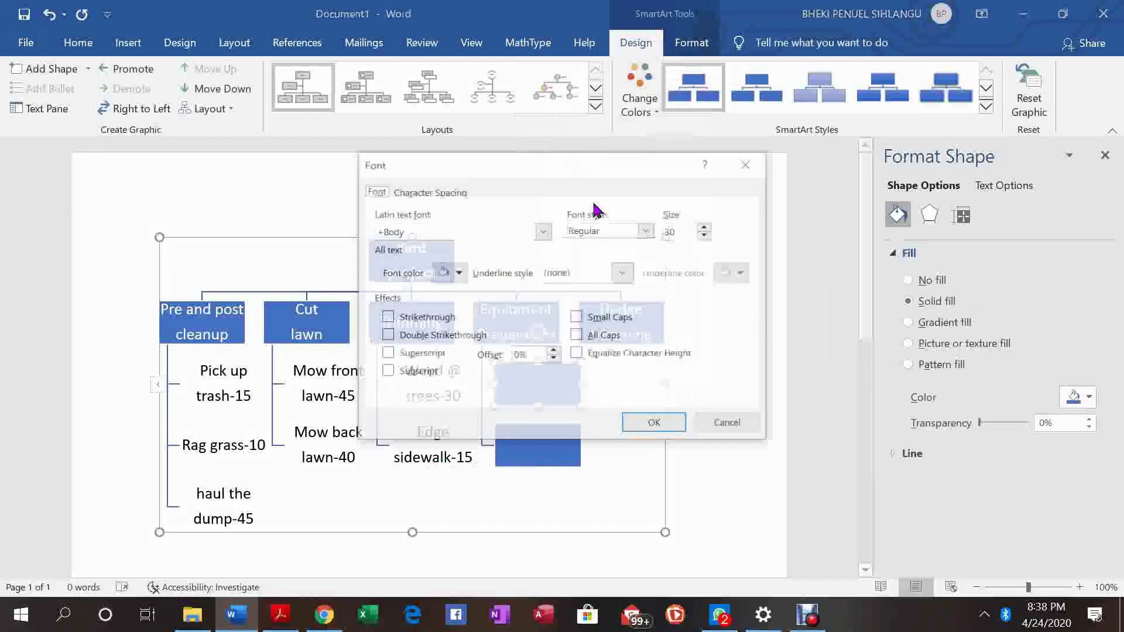
{"action": "double_click", "coordinate": [674, 231]}
{"action": "type", "text": "30"}
{"action": "key", "text": "BackSpace"}
{"action": "key", "text": "BackSpace"}
{"action": "type", "text": "14"}
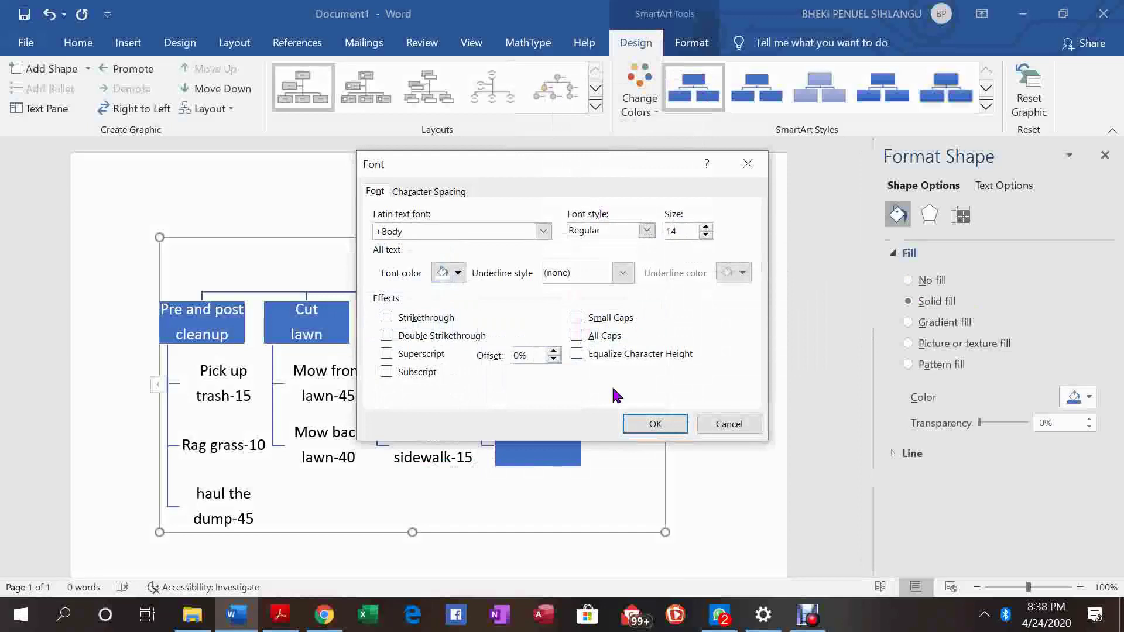
{"action": "left_click", "coordinate": [640, 426]}
- Set the font size of the second empty box under "Equipment Preparation" to 14
{"action": "left_click", "coordinate": [560, 441]}
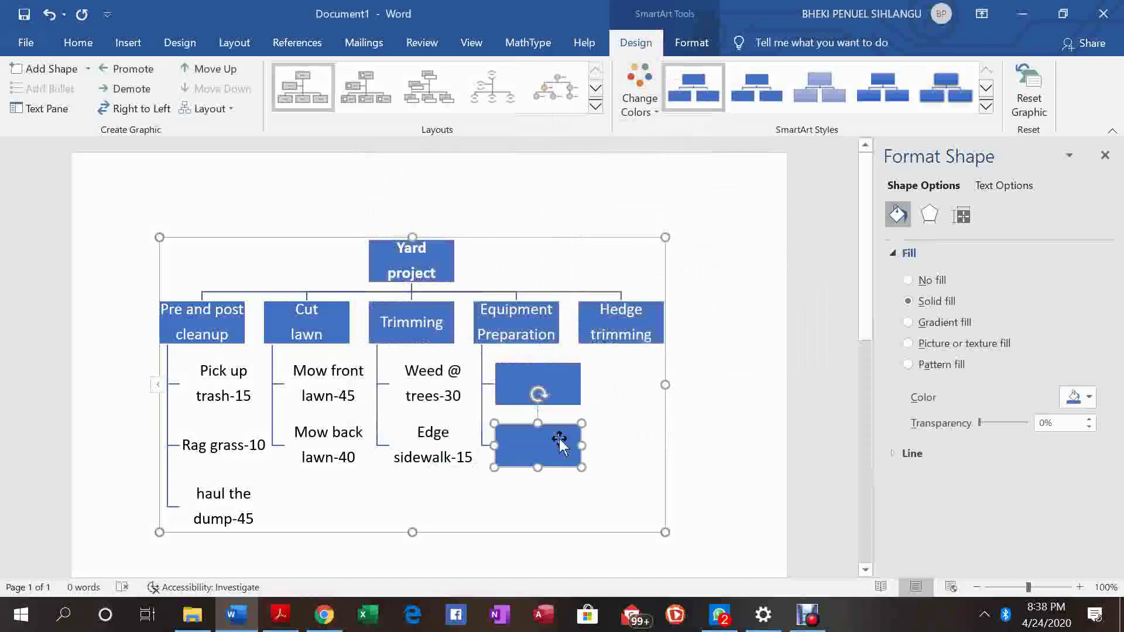
{"action": "right_click", "coordinate": [560, 437]}
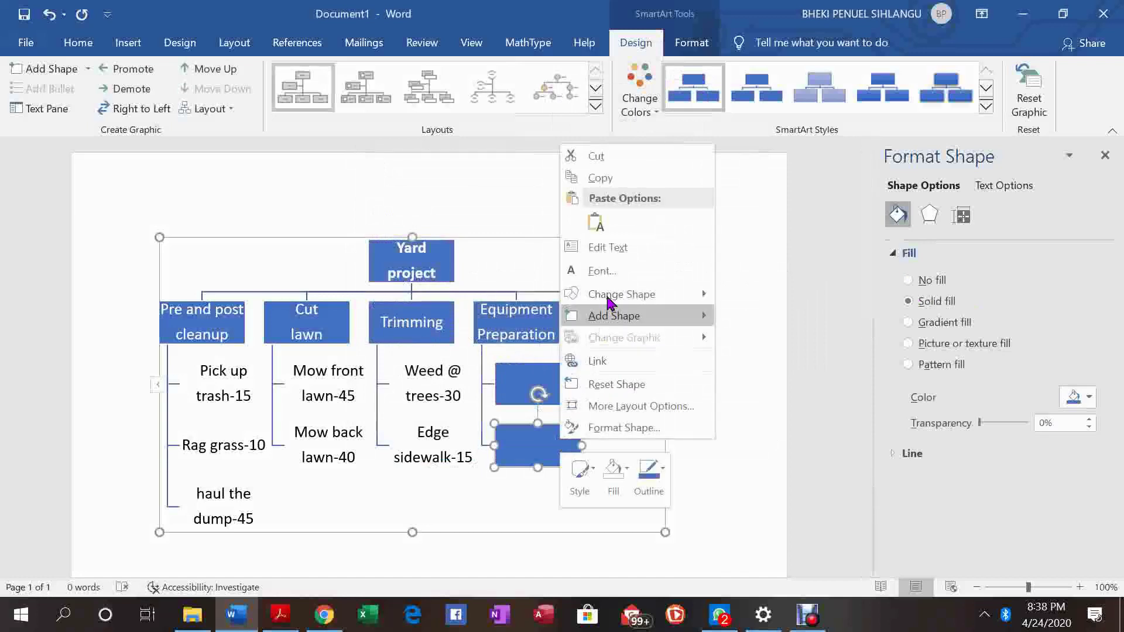
{"action": "left_click", "coordinate": [616, 271]}
{"action": "left_click", "coordinate": [695, 233]}
{"action": "key", "text": "BackSpace"}
{"action": "key", "text": "BackSpace"}
{"action": "type", "text": "14"}
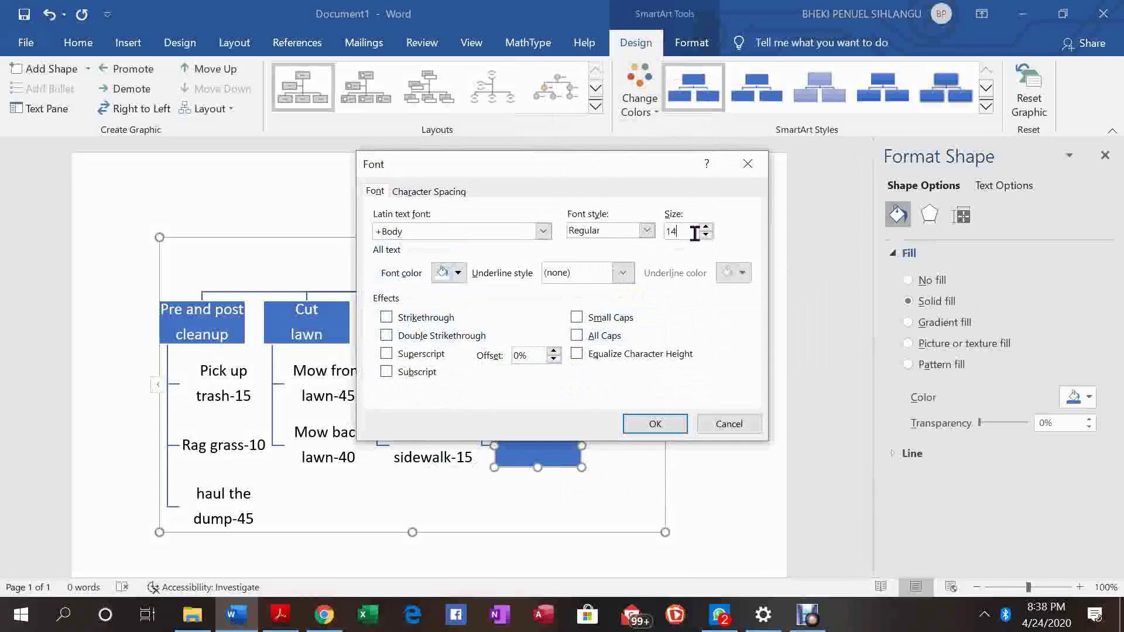
{"action": "left_click", "coordinate": [654, 424]}
- Label the first box under "Equipment Preparation" as "Gas up equipment-5", starting a new line before "equipment-5"
{"action": "left_click", "coordinate": [549, 378]}
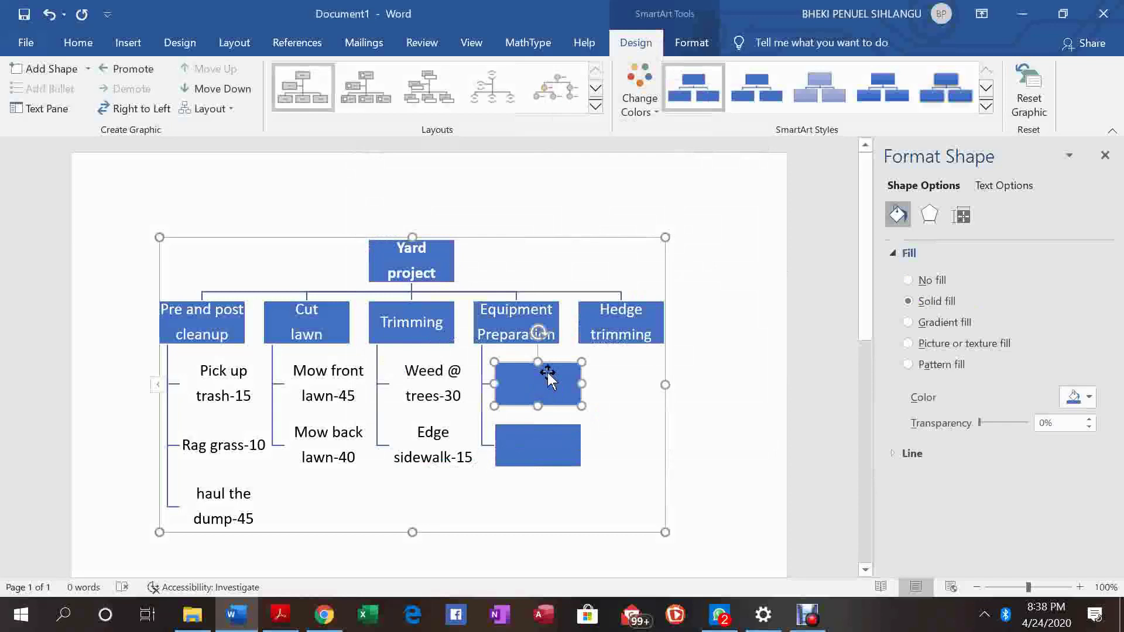
{"action": "type", "text": "Gas"}
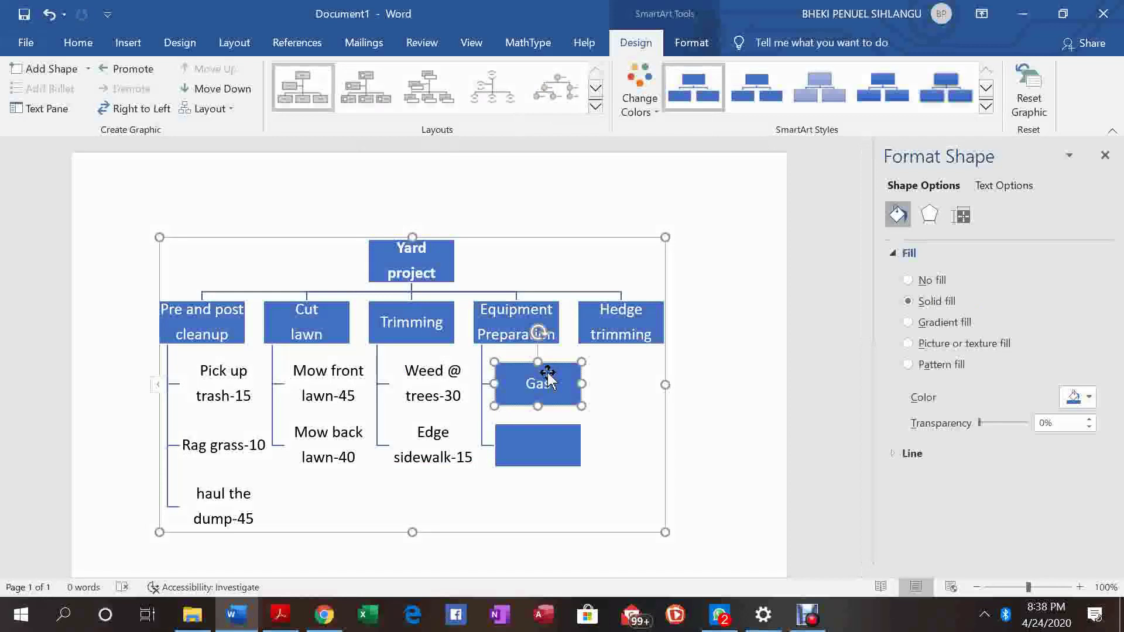
{"action": "type", "text": " up"}
{"action": "key", "text": "Return"}
{"action": "type", "text": "equipment"}
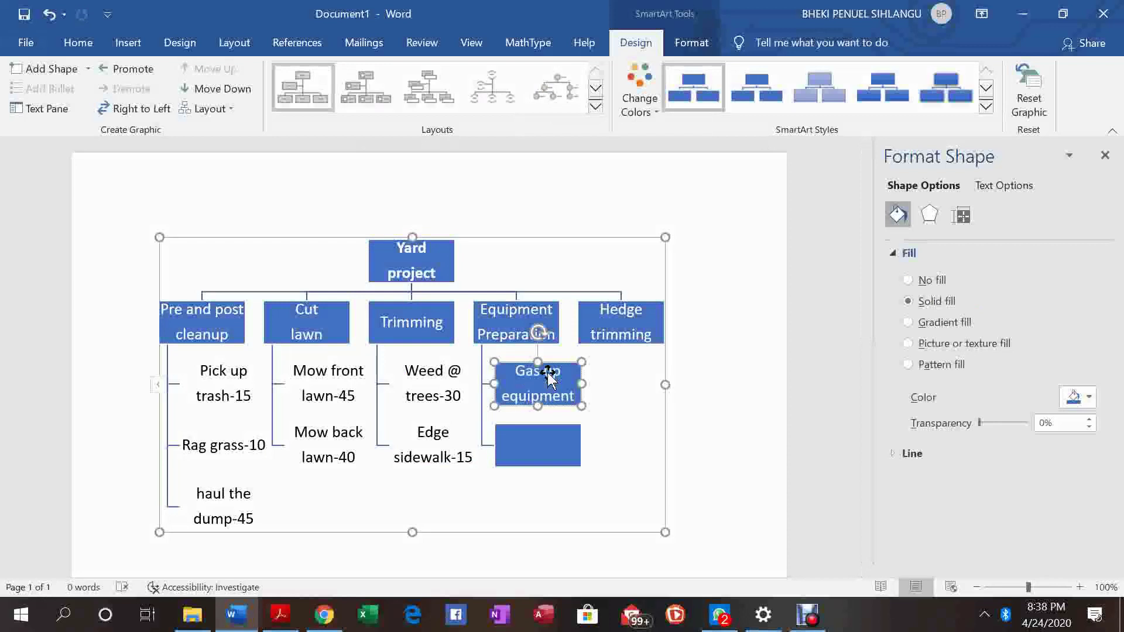
{"action": "type", "text": "-5"}
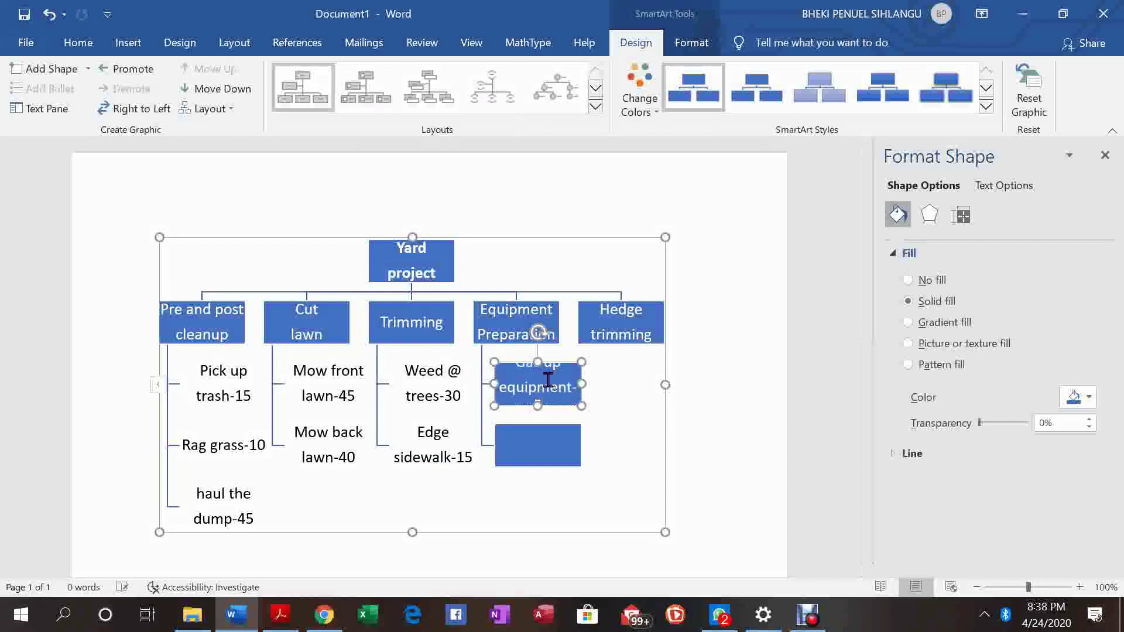
{"action": "left_click", "coordinate": [538, 457]}
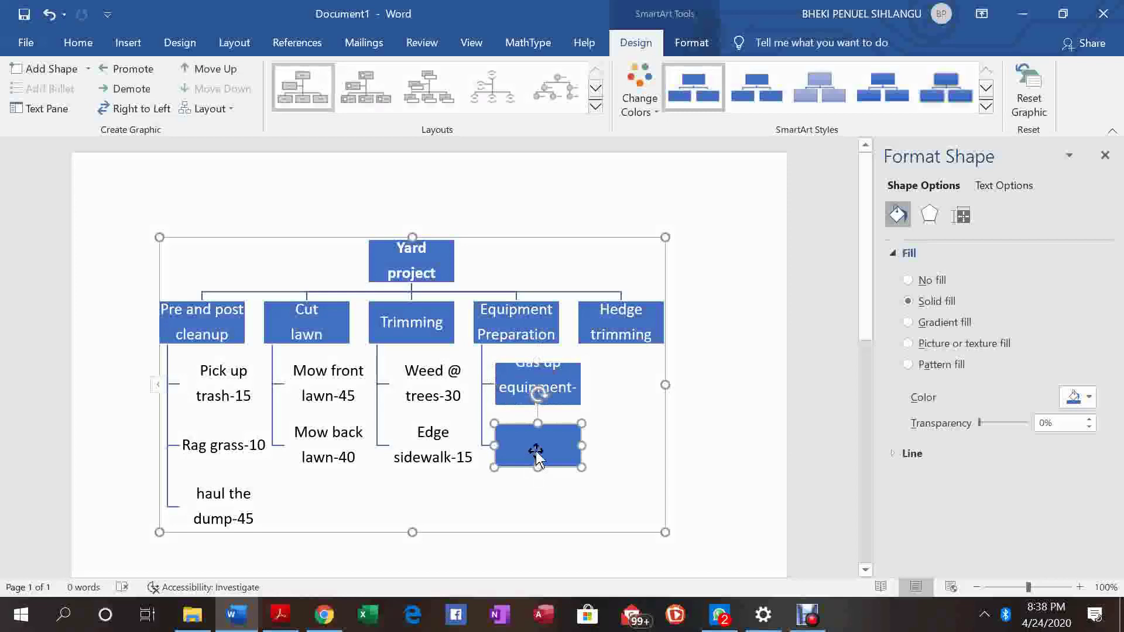